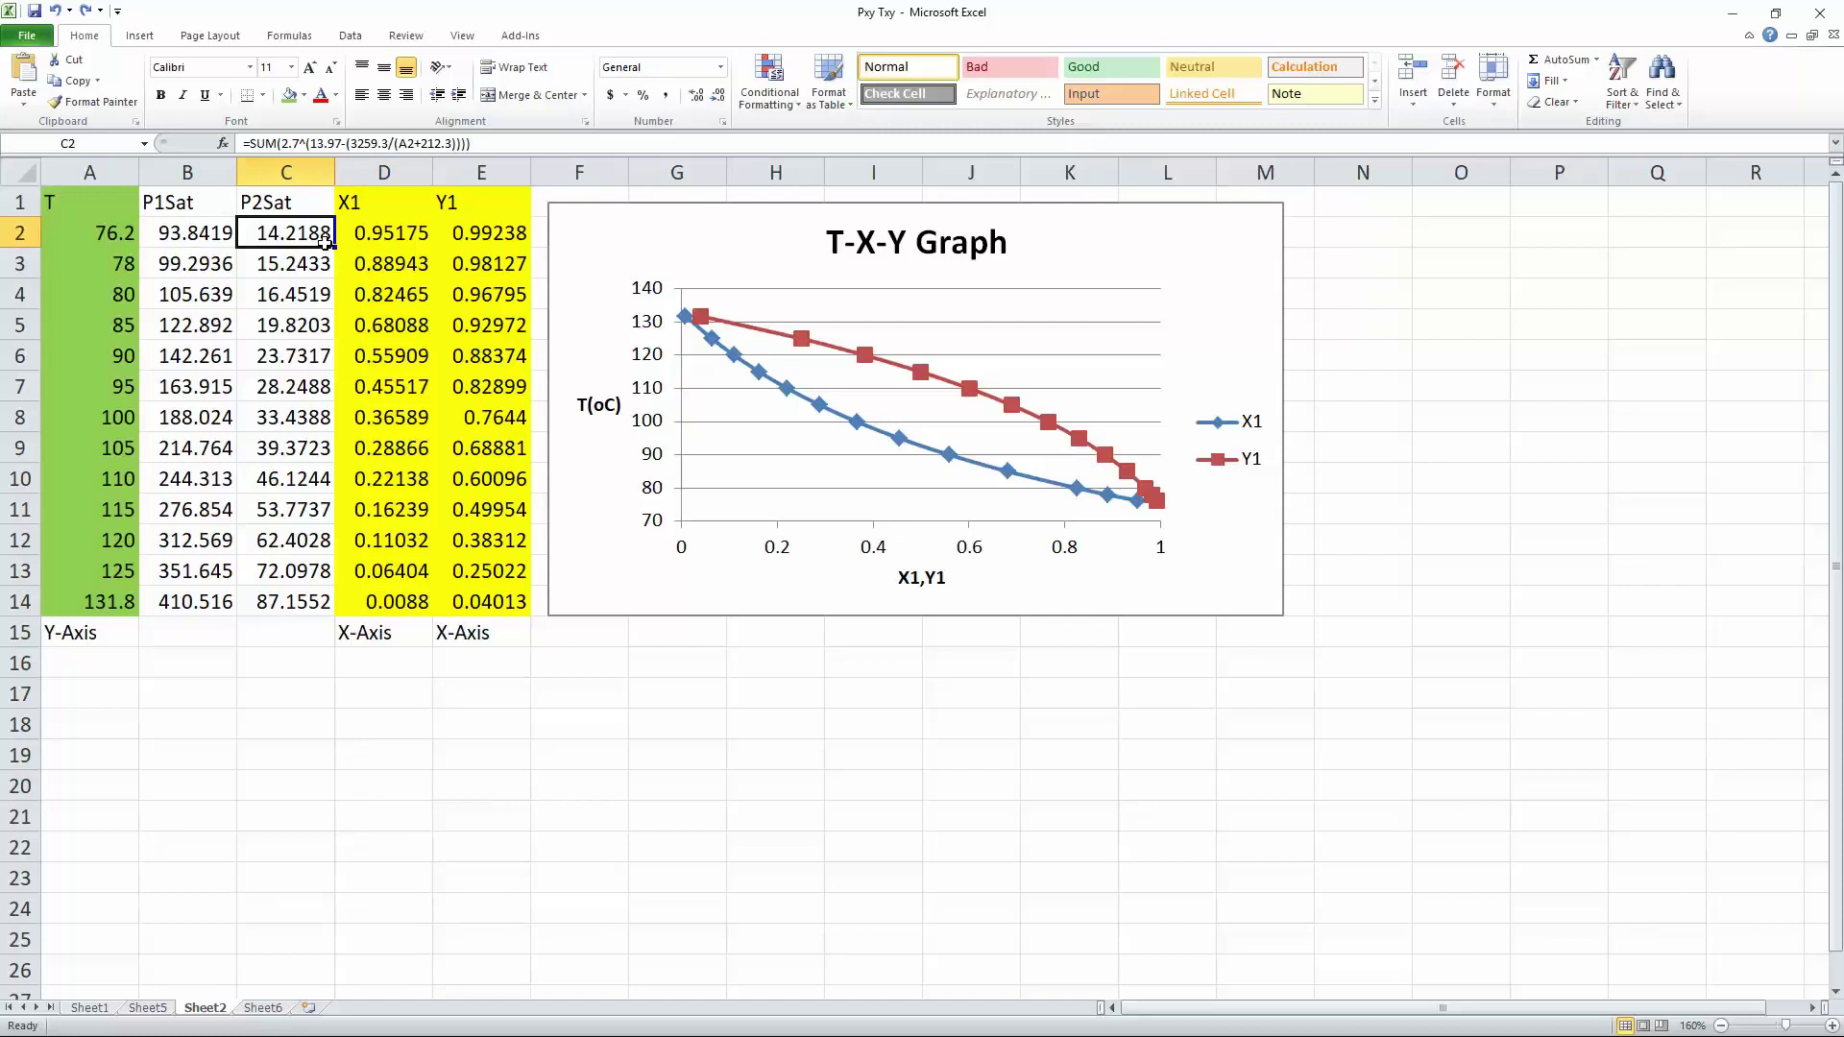
Step: Examine the X1 and Y1 formulas in rows 2 and 8 of Sheet2 and their plotted points in the T-X-Y Graph
{"action": "left_click", "coordinate": [374, 233]}
{"action": "left_click", "coordinate": [460, 238]}
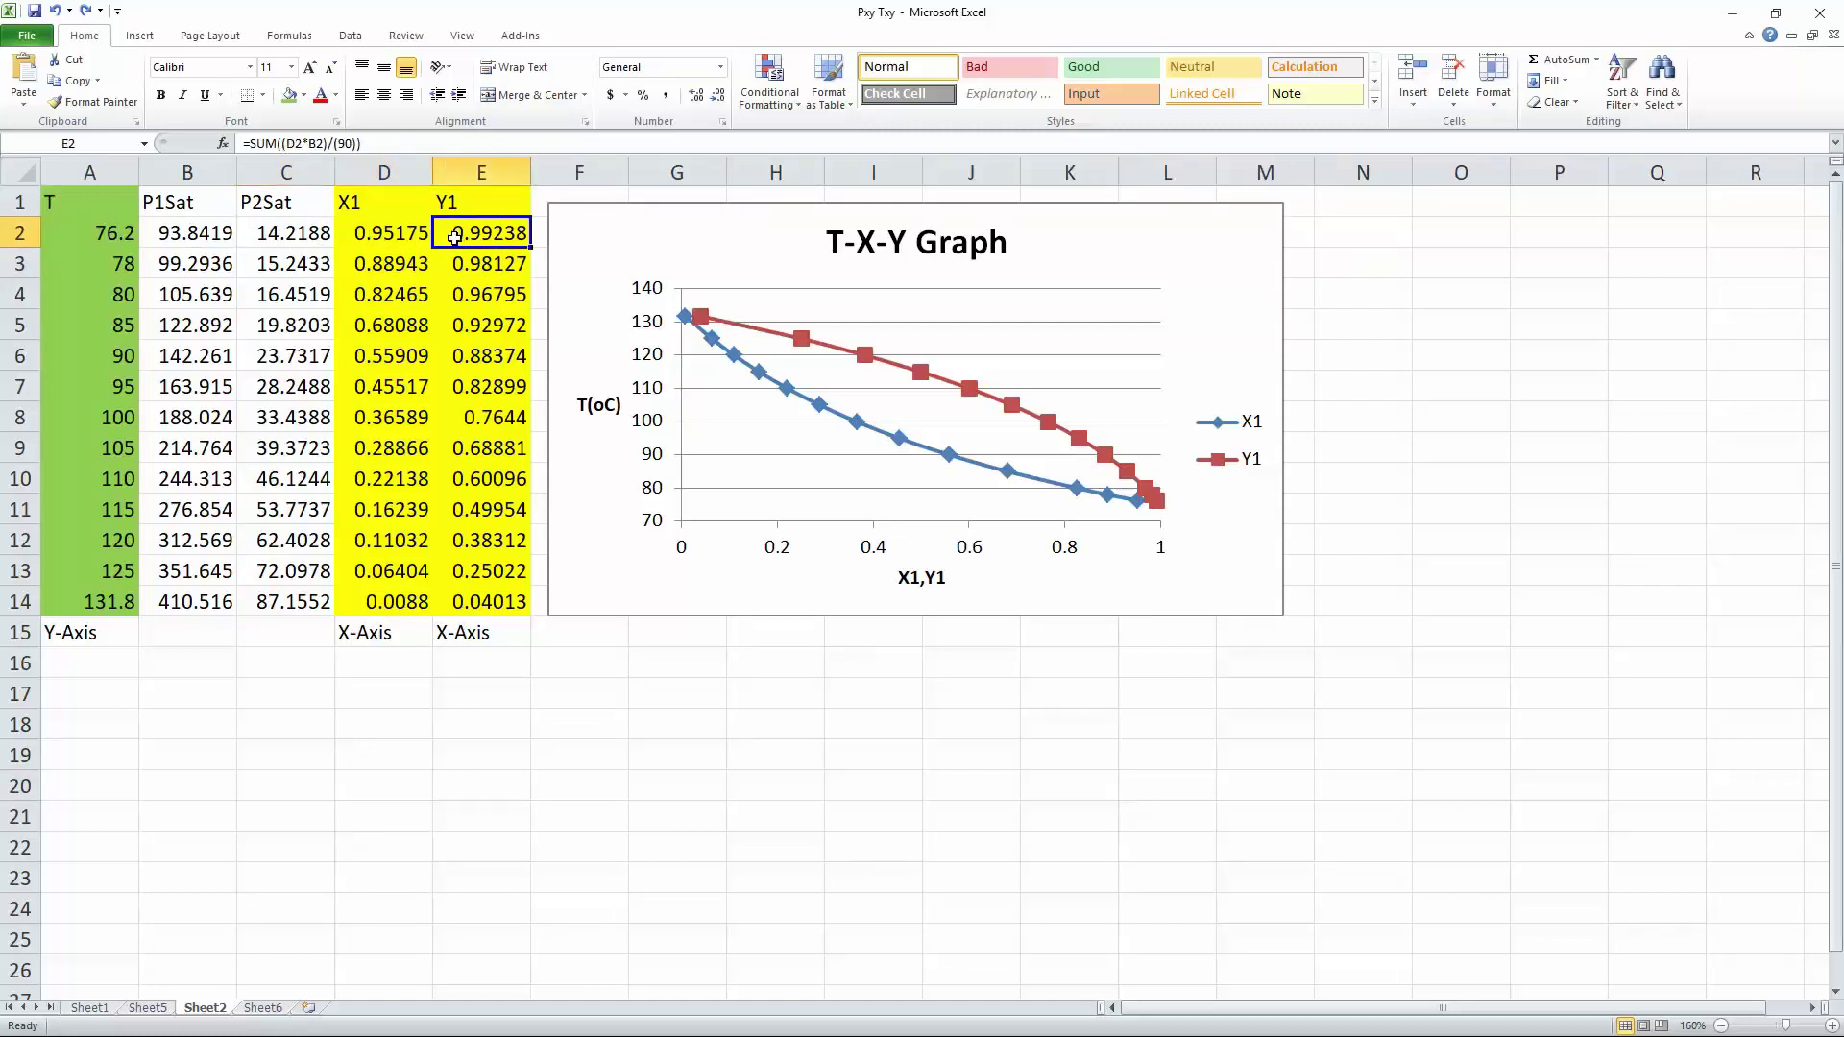
{"action": "left_click", "coordinate": [519, 778]}
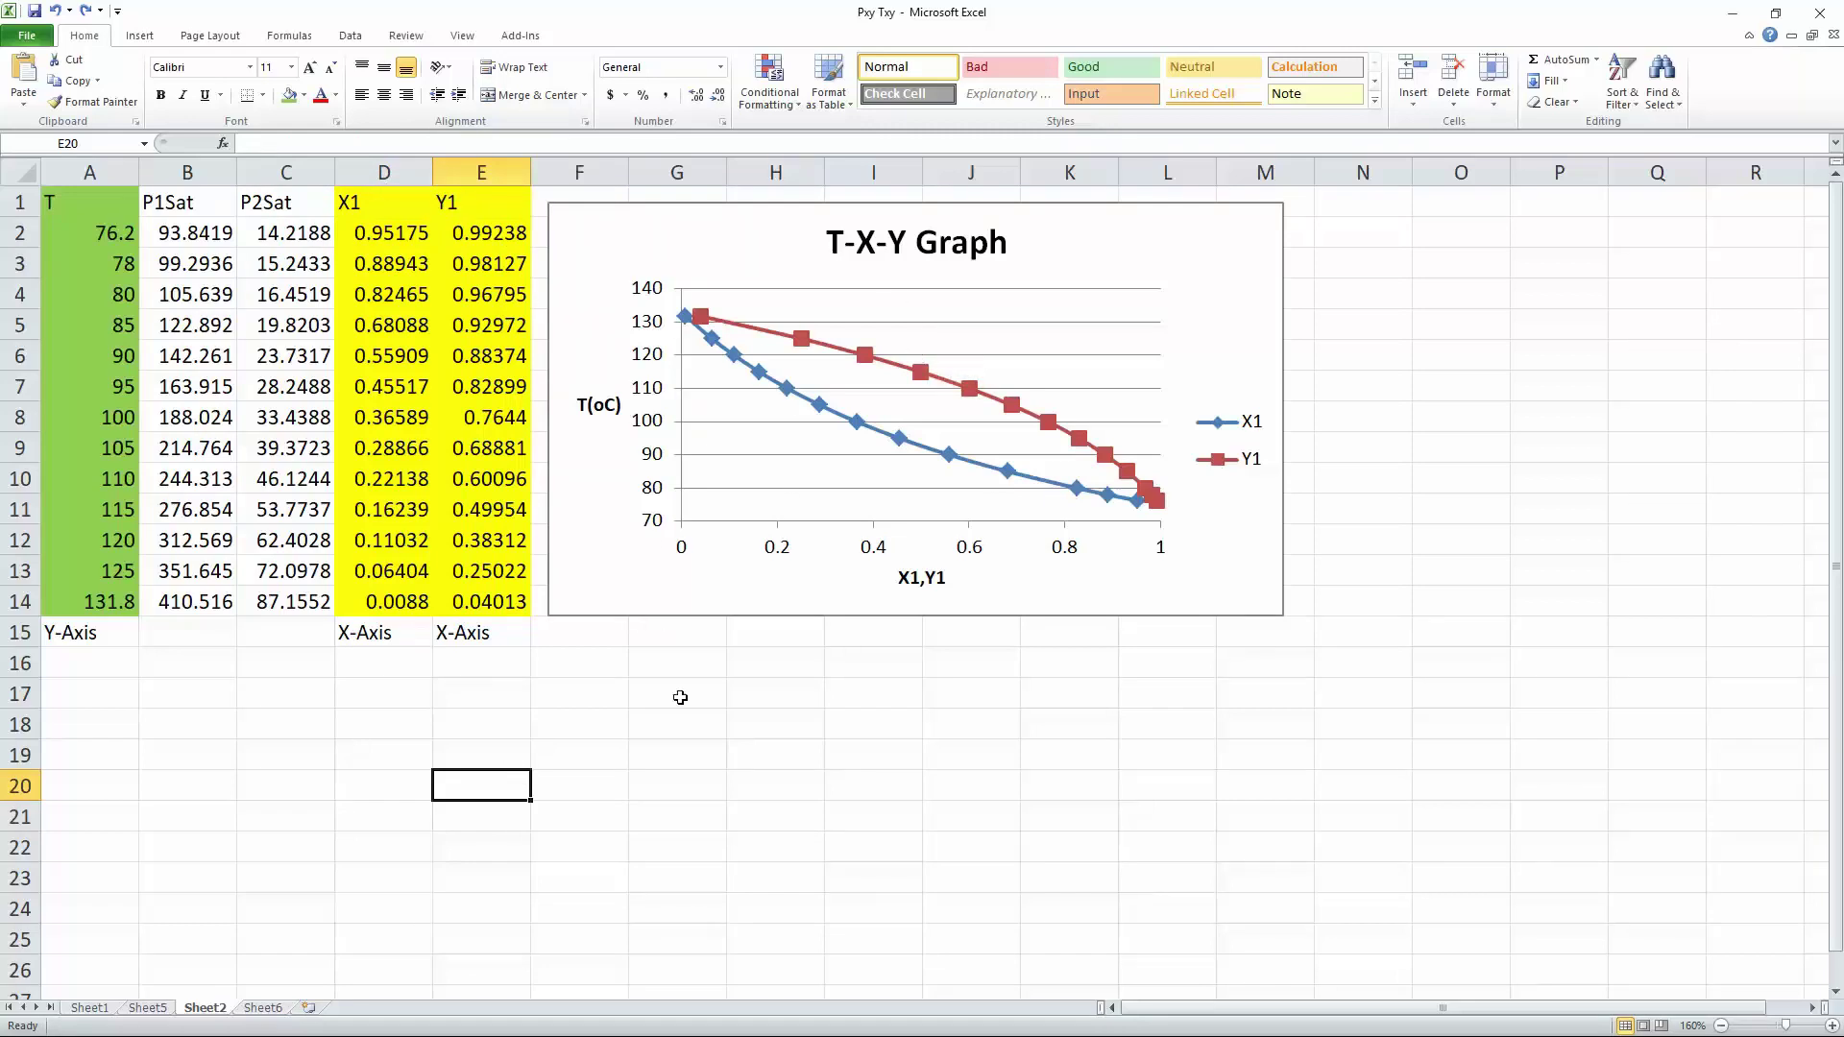
{"action": "left_click", "coordinate": [689, 749]}
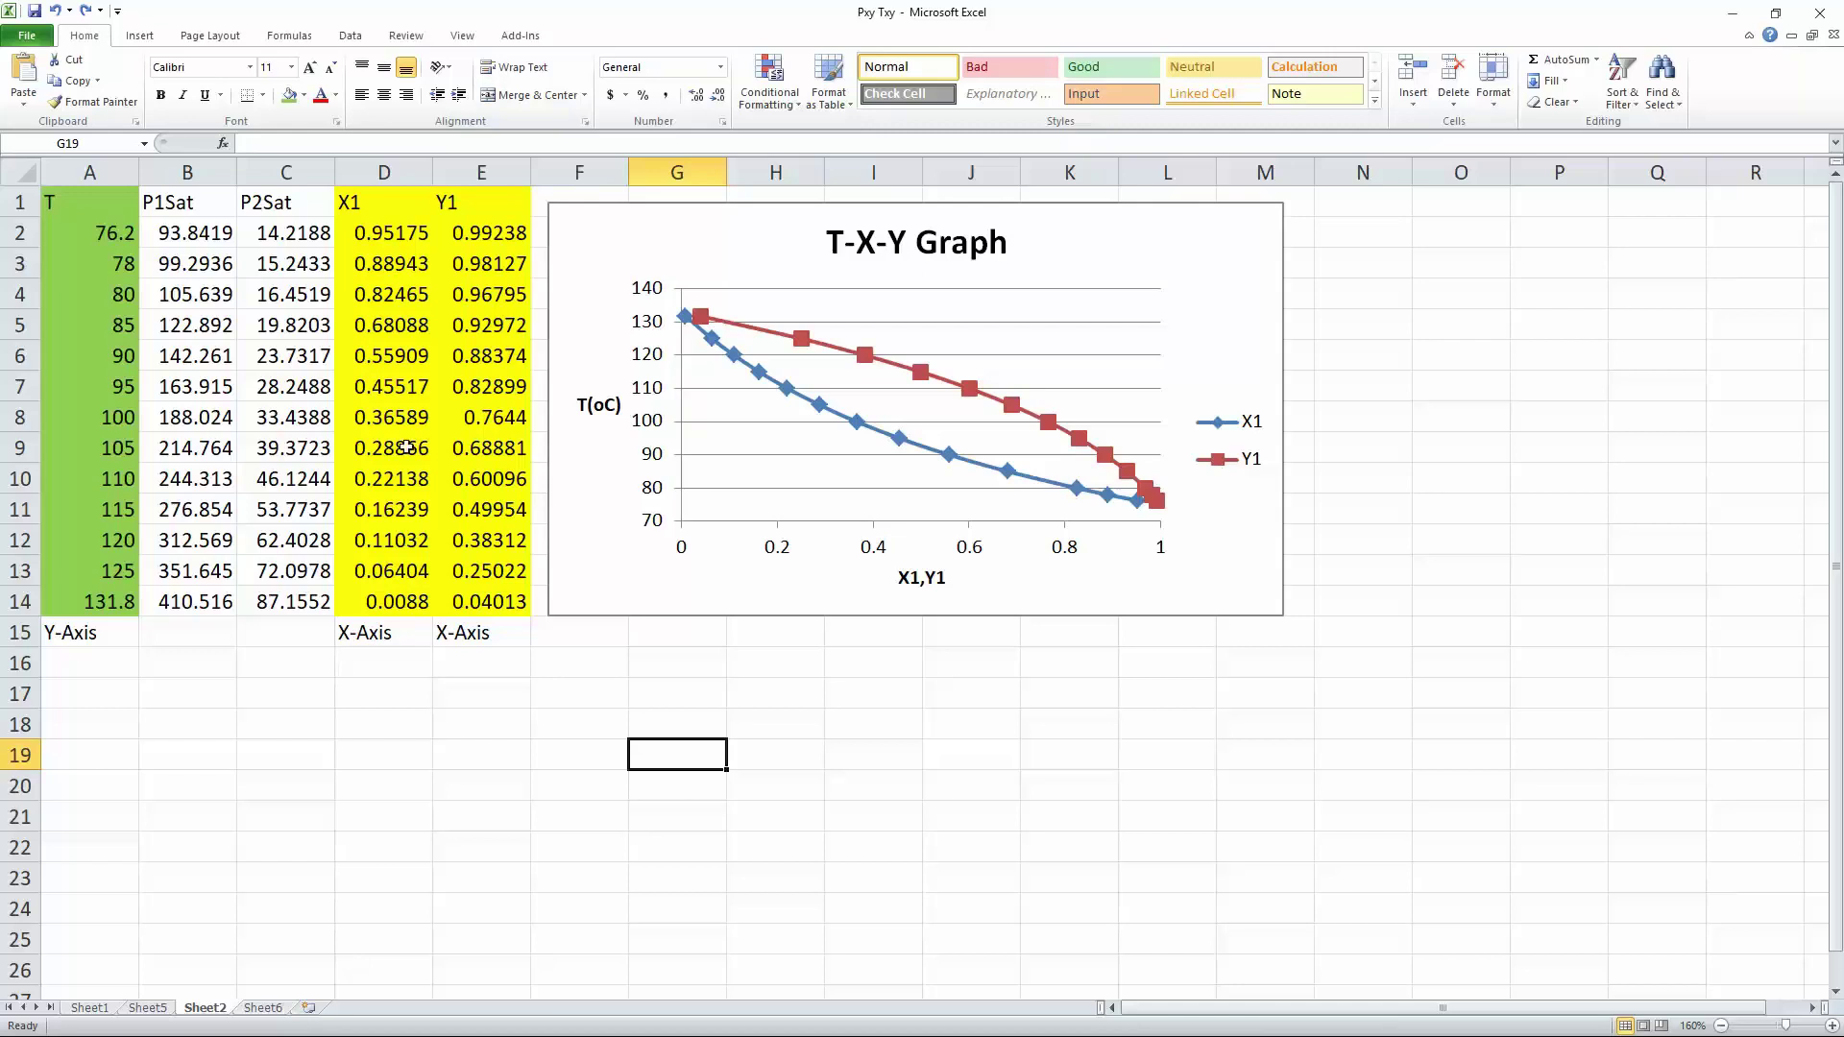
{"action": "left_click", "coordinate": [394, 421]}
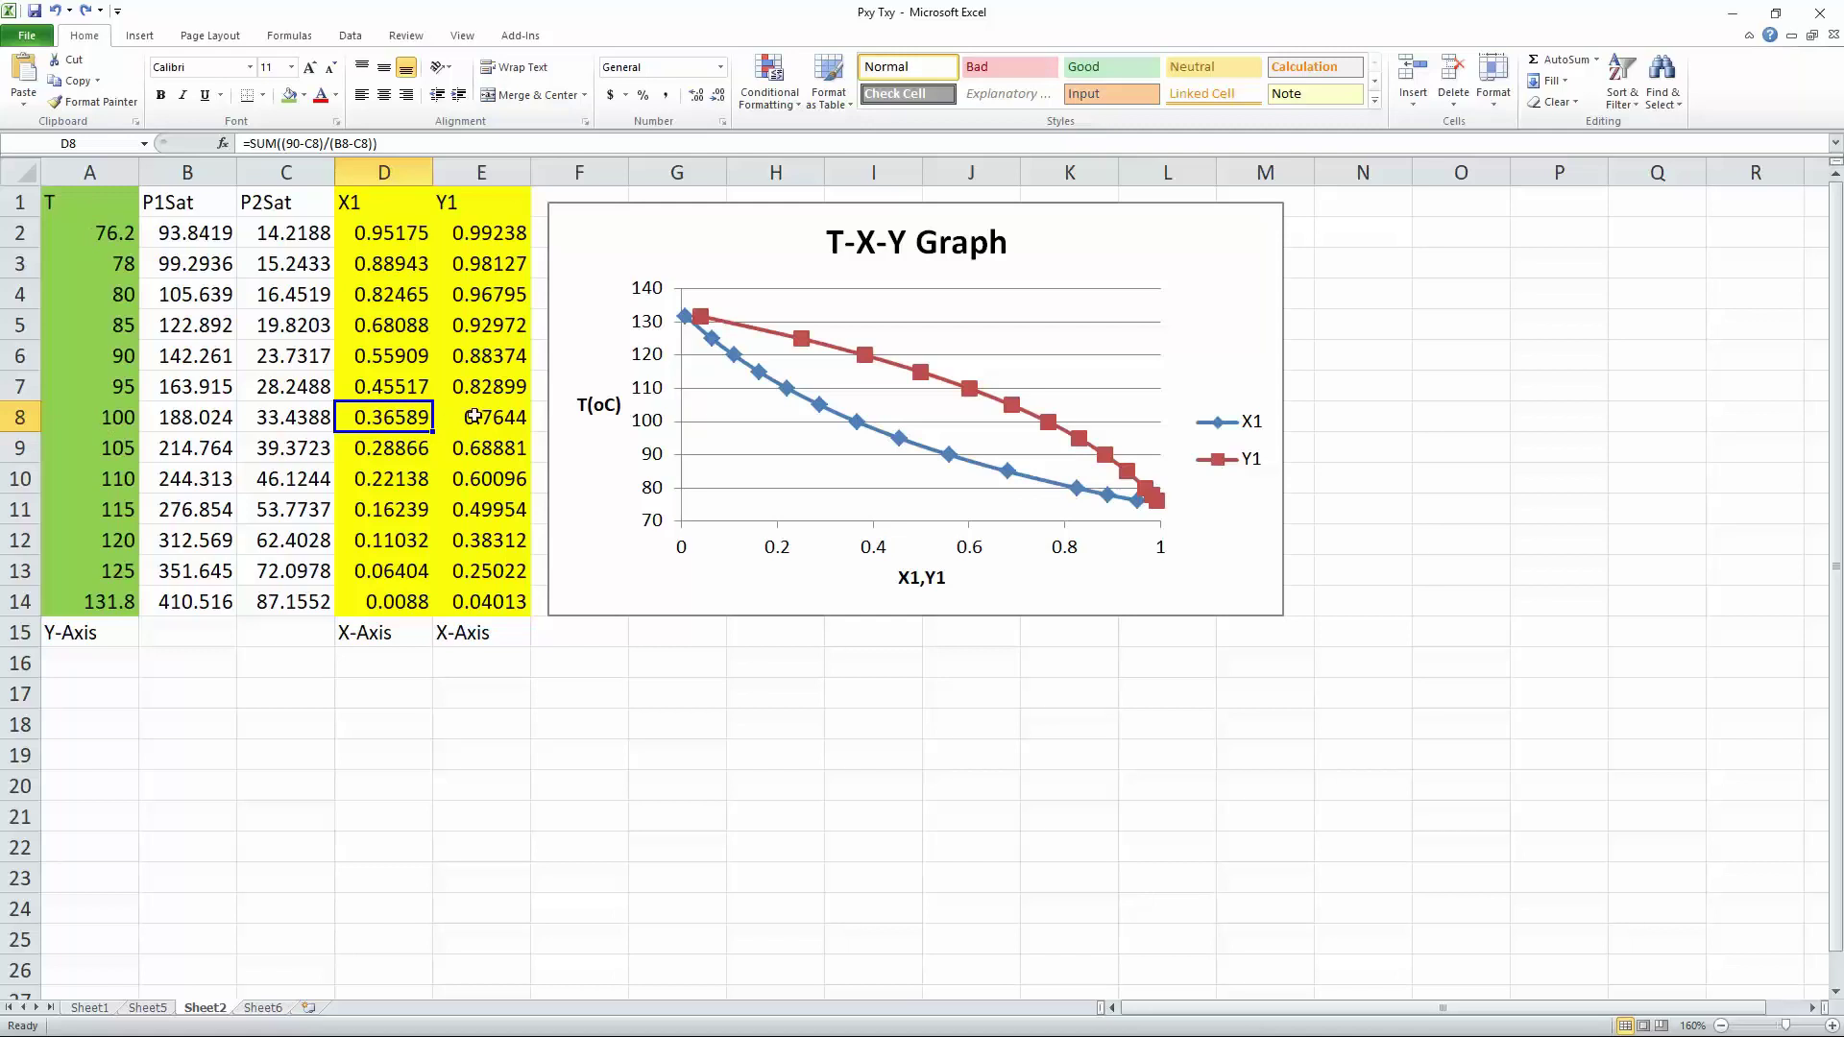
{"action": "left_click", "coordinate": [509, 420]}
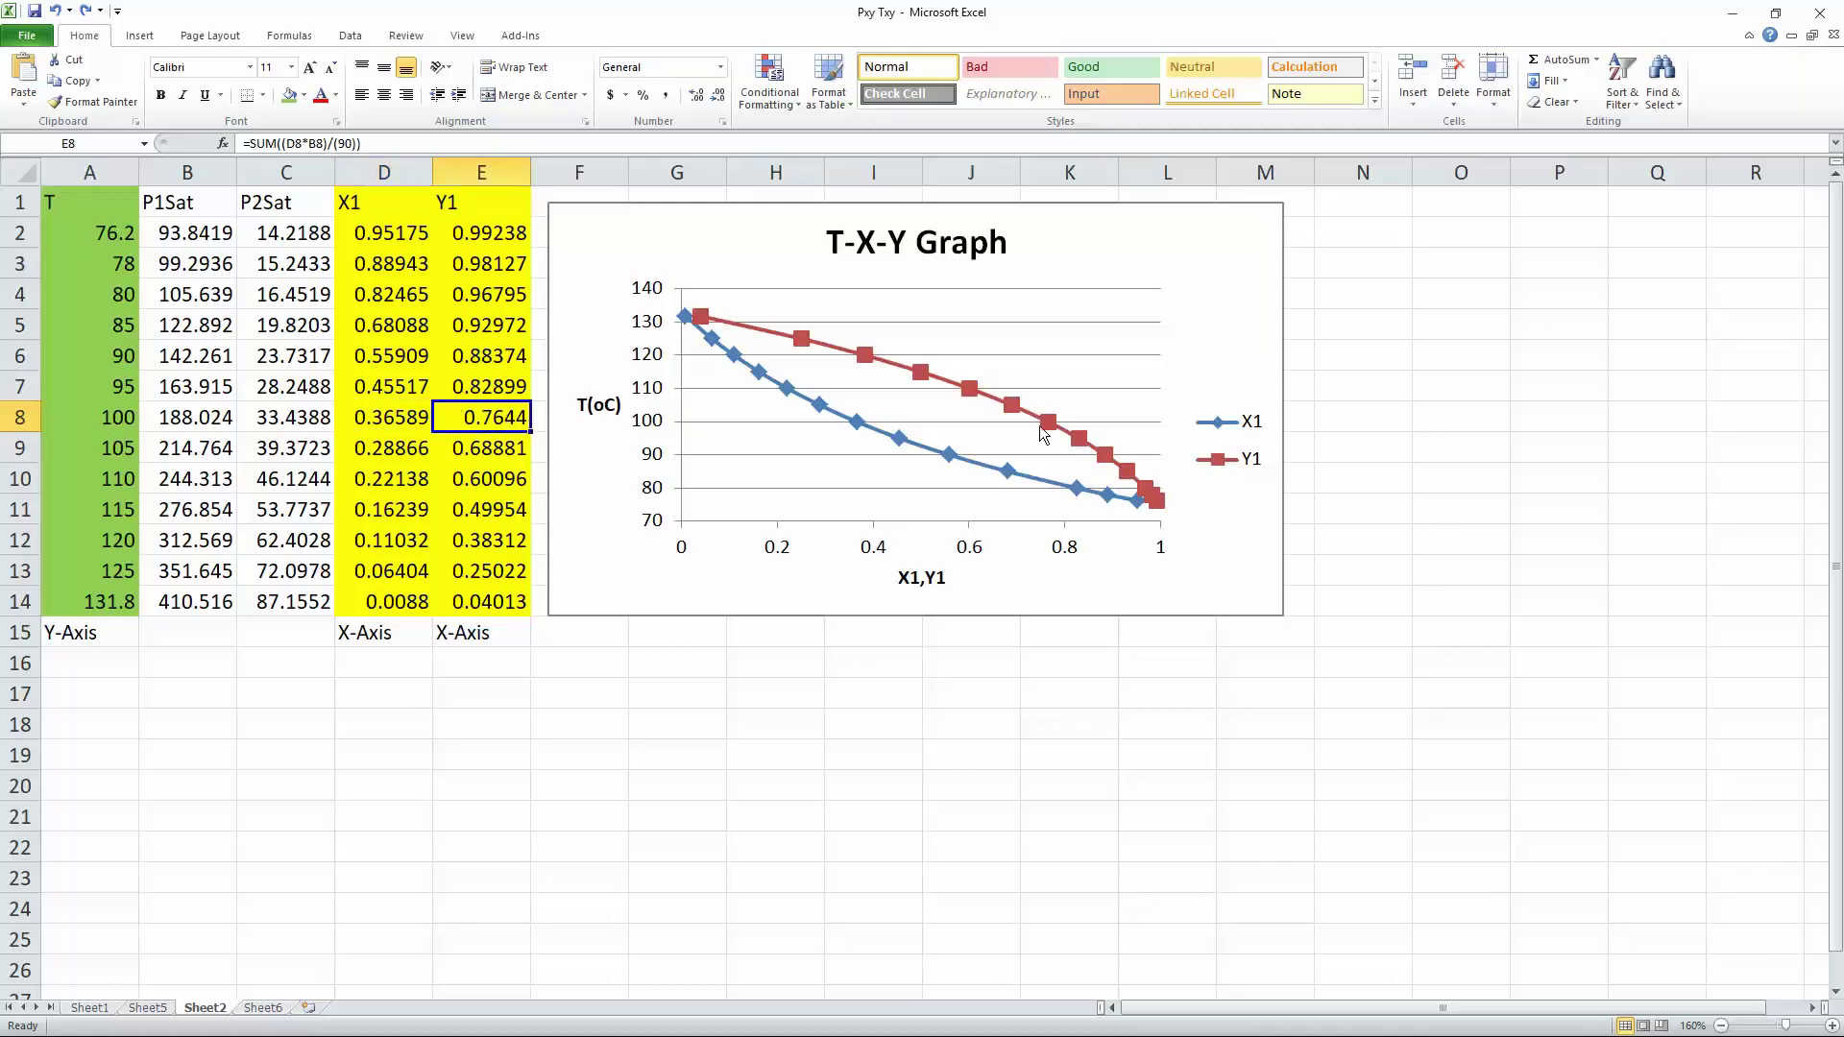
{"action": "mouse_move", "coordinate": [1048, 426]}
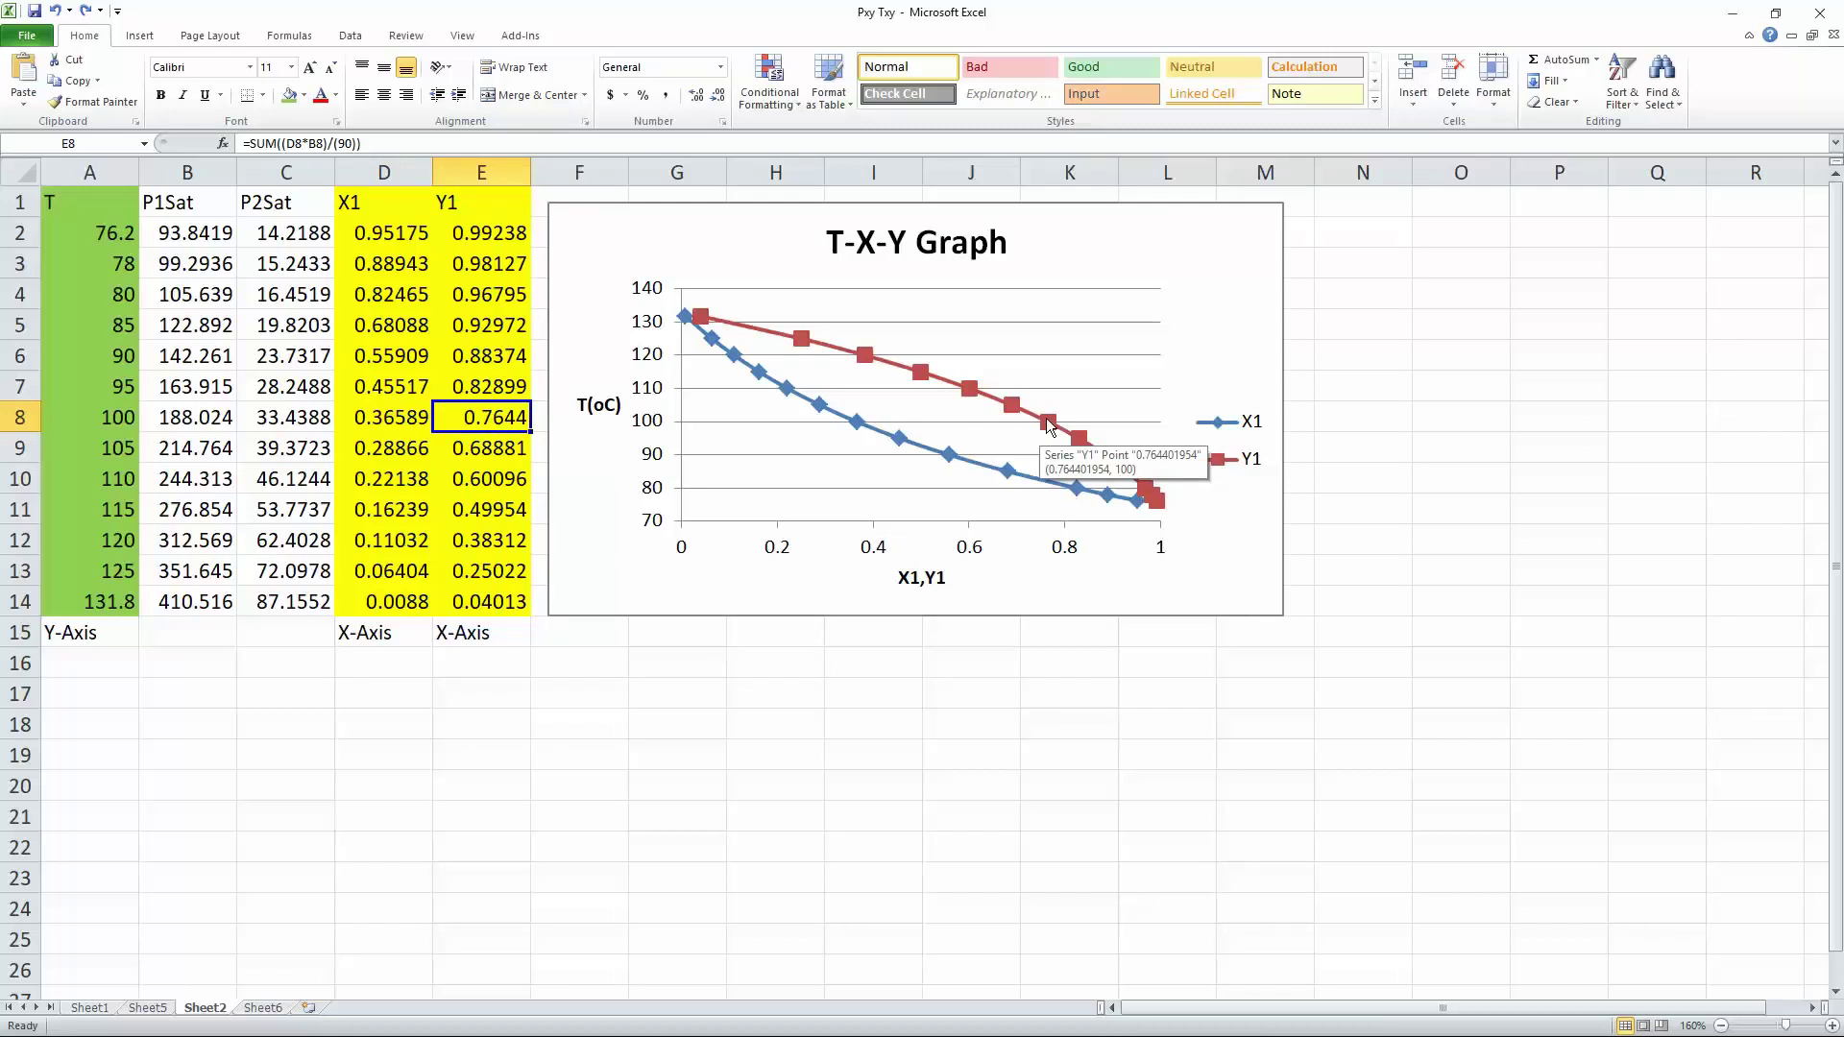
{"action": "mouse_move", "coordinate": [781, 395]}
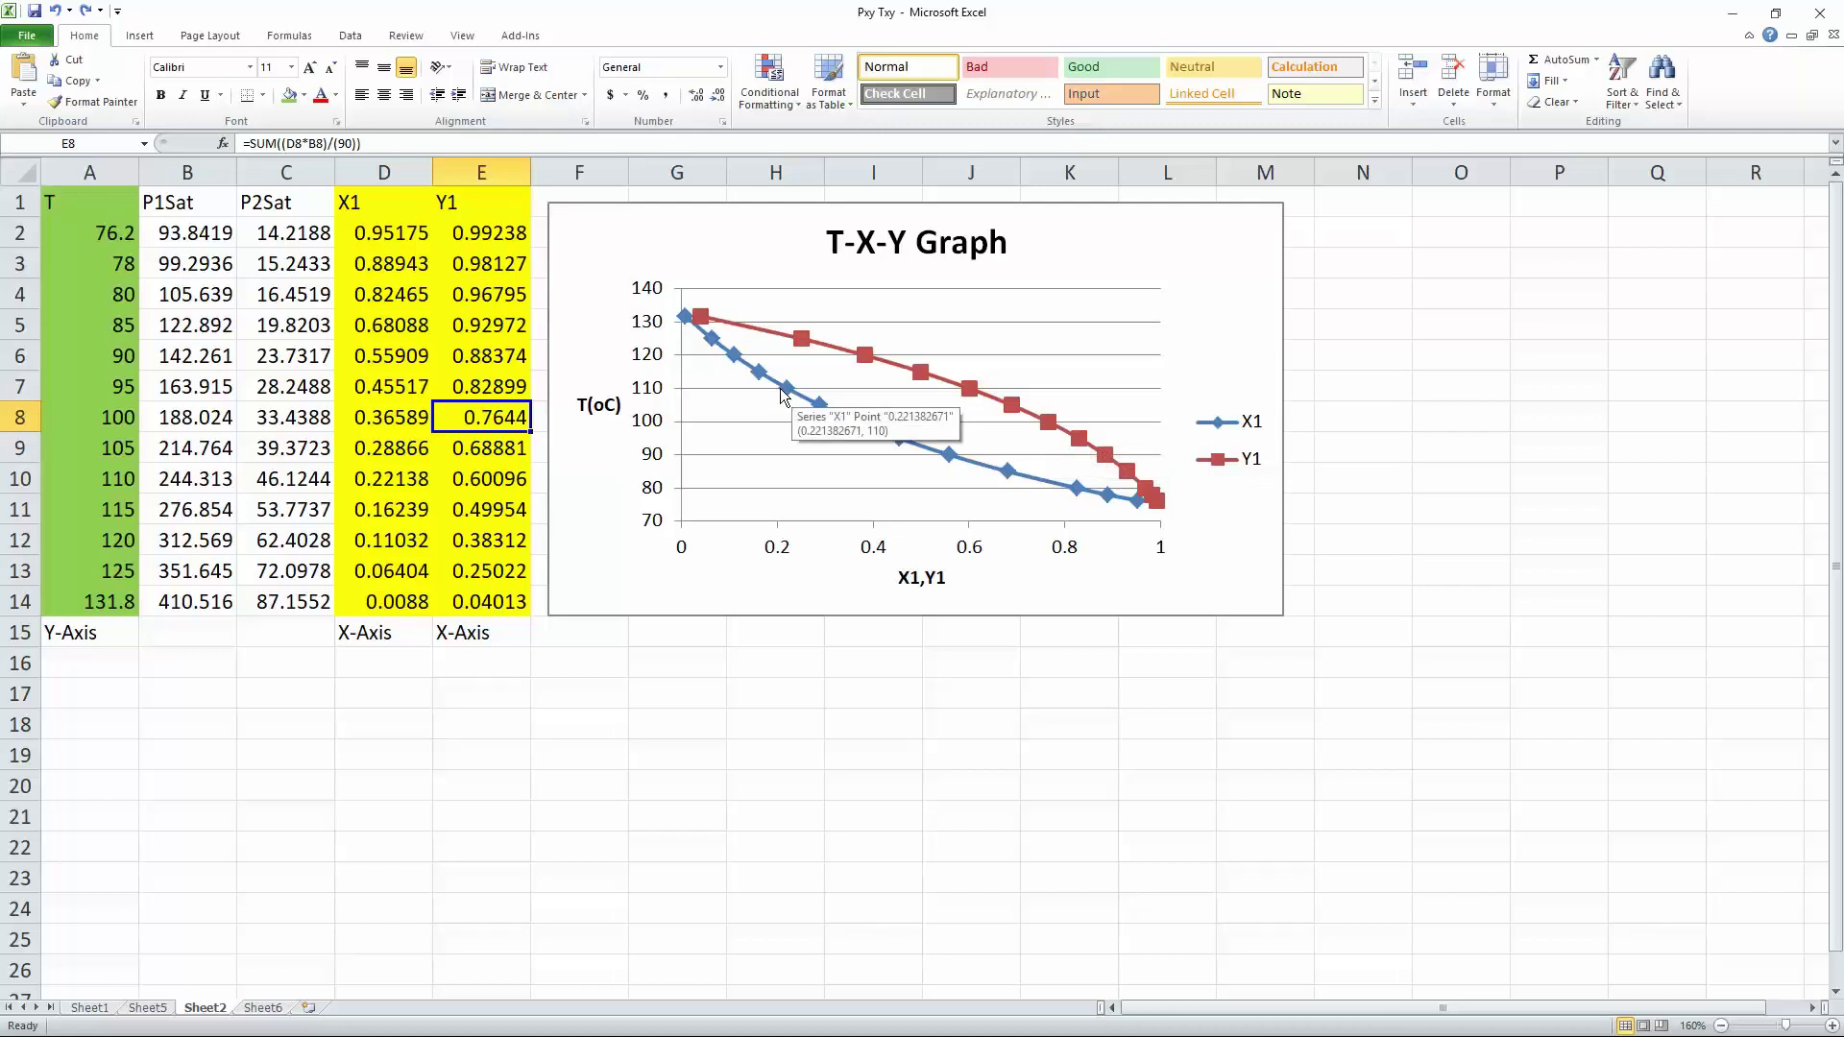
{"action": "mouse_move", "coordinate": [856, 431]}
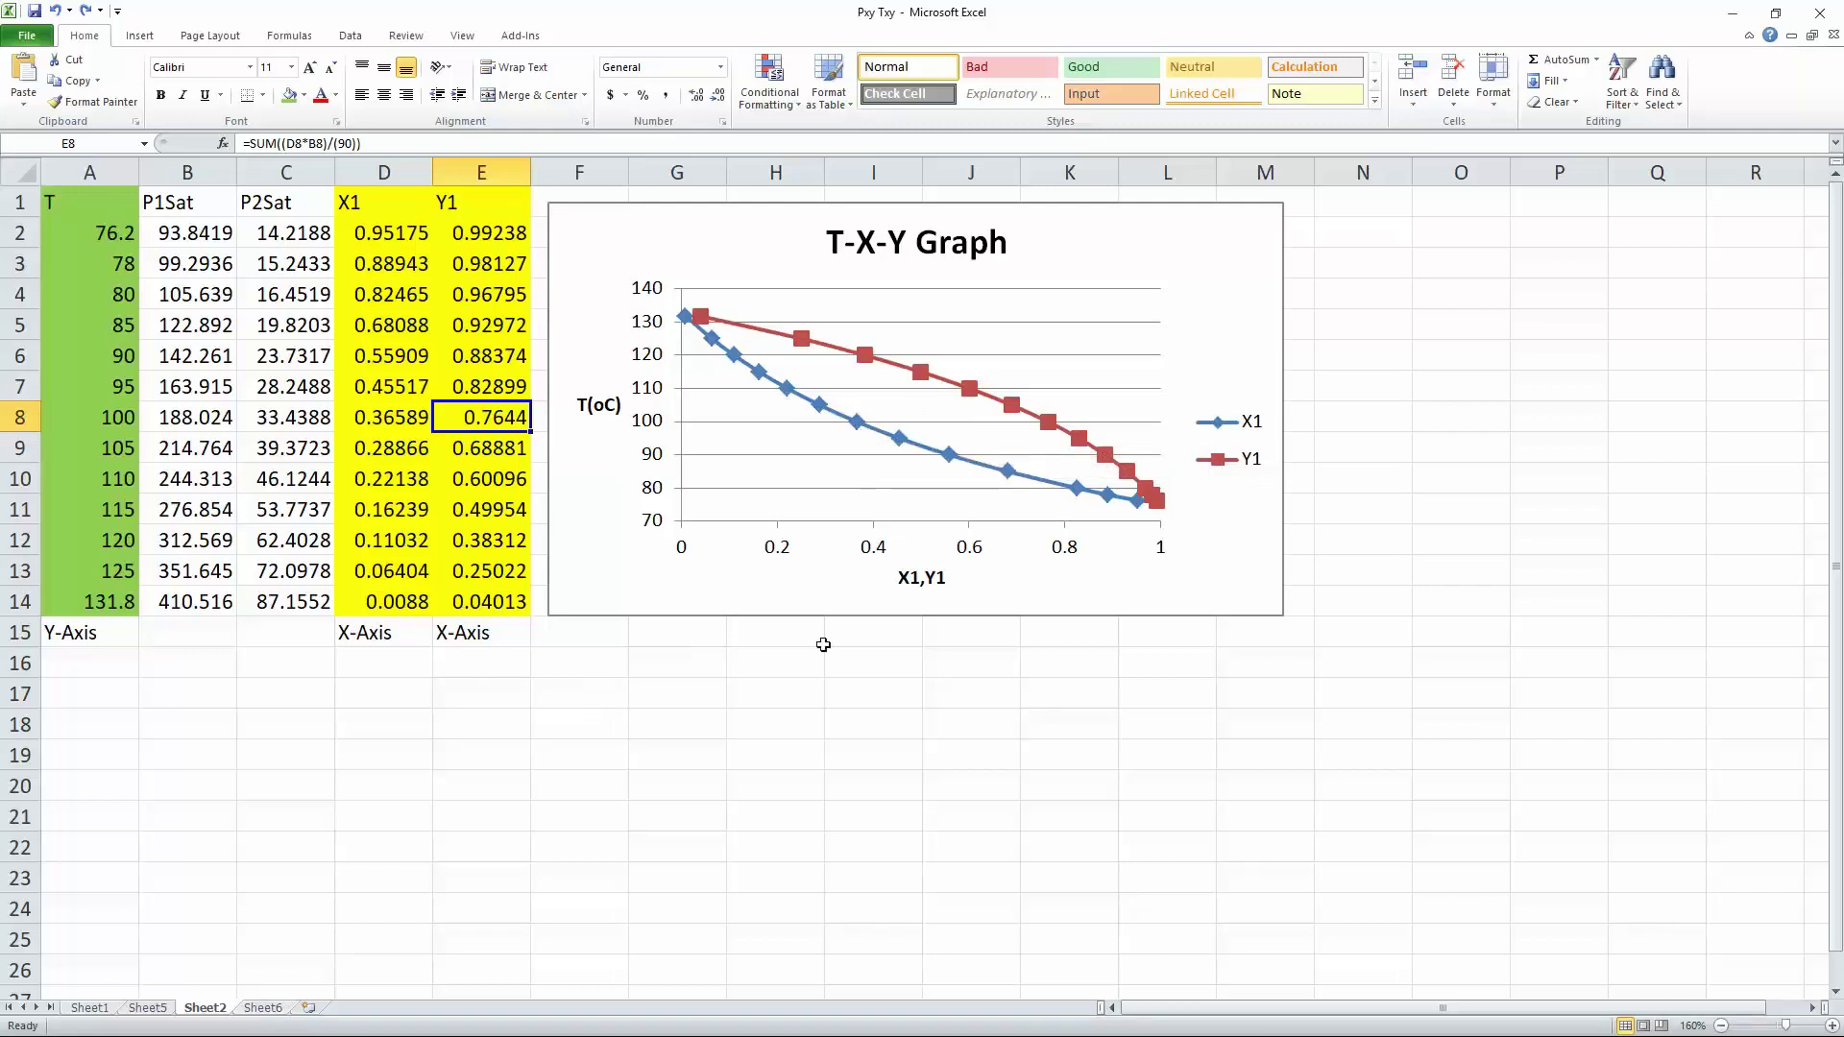
Step: Insert an empty scatter chart with smooth lines and markers on Sheet6 and place it clear of the data table, around G3:N17
{"action": "left_click", "coordinate": [286, 1008]}
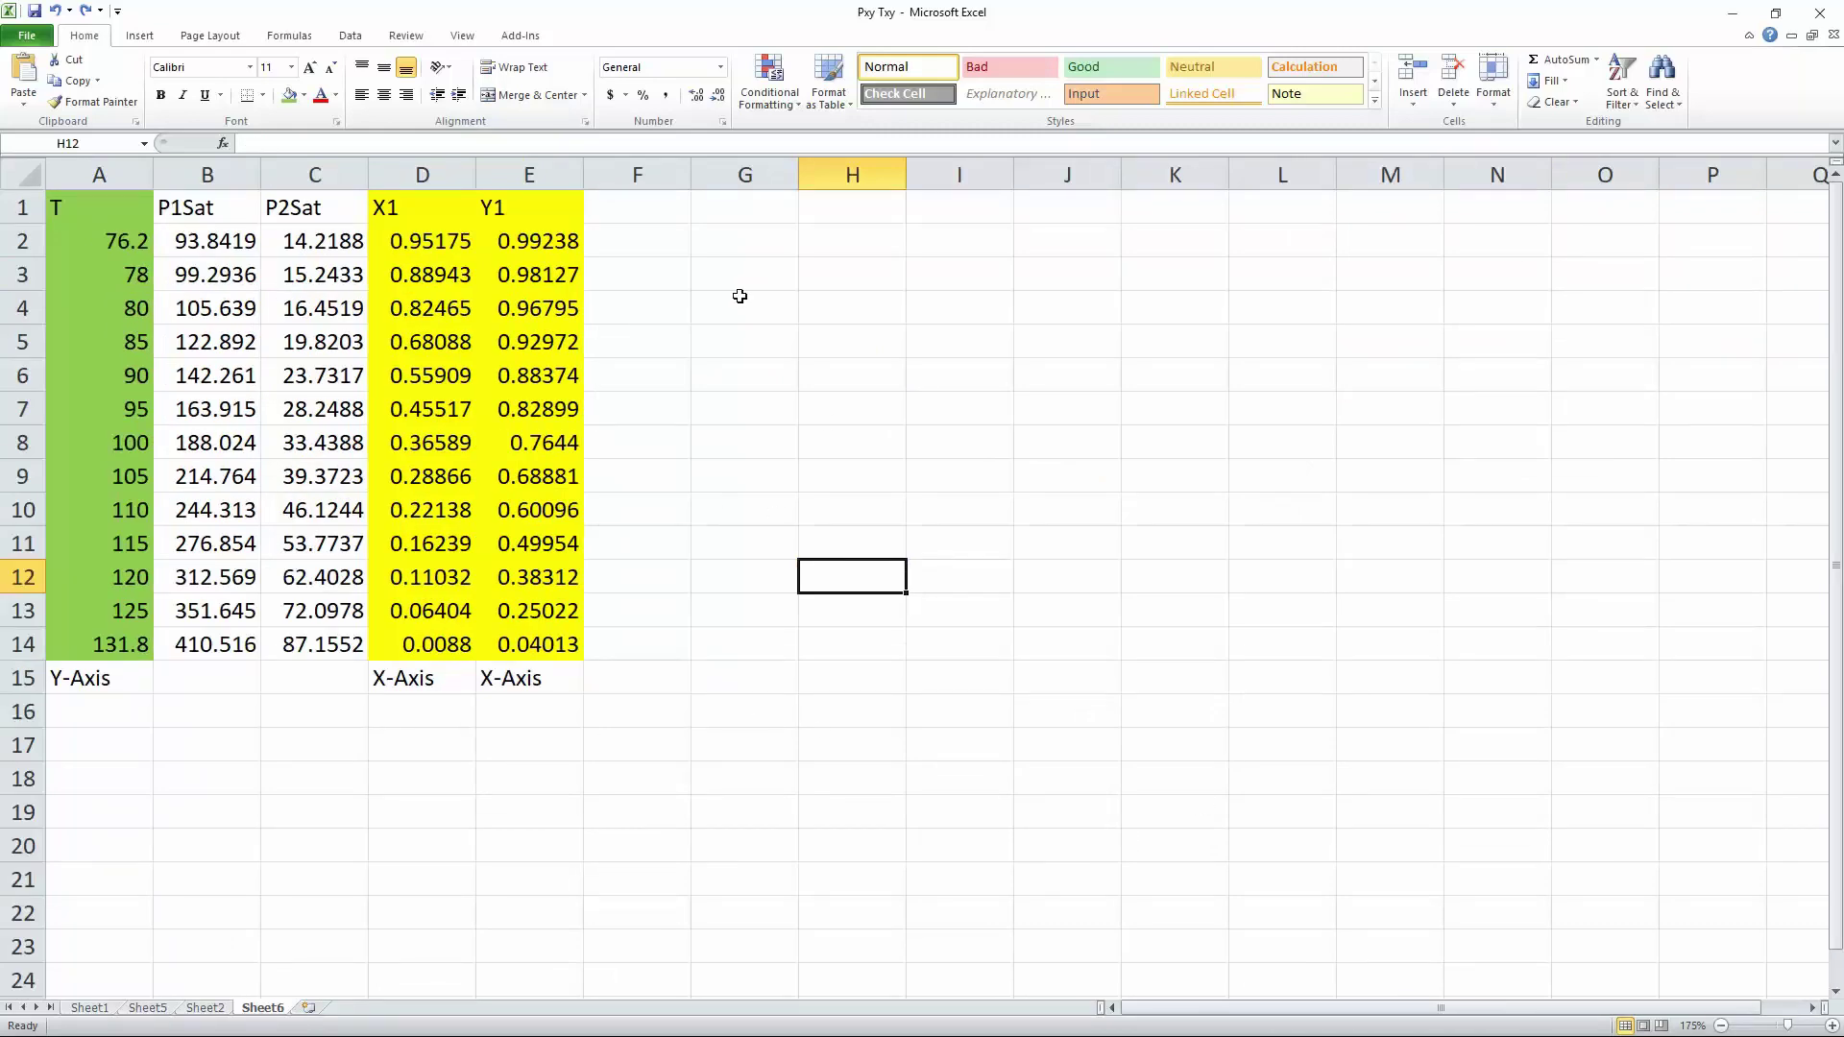
{"action": "left_click", "coordinate": [737, 303]}
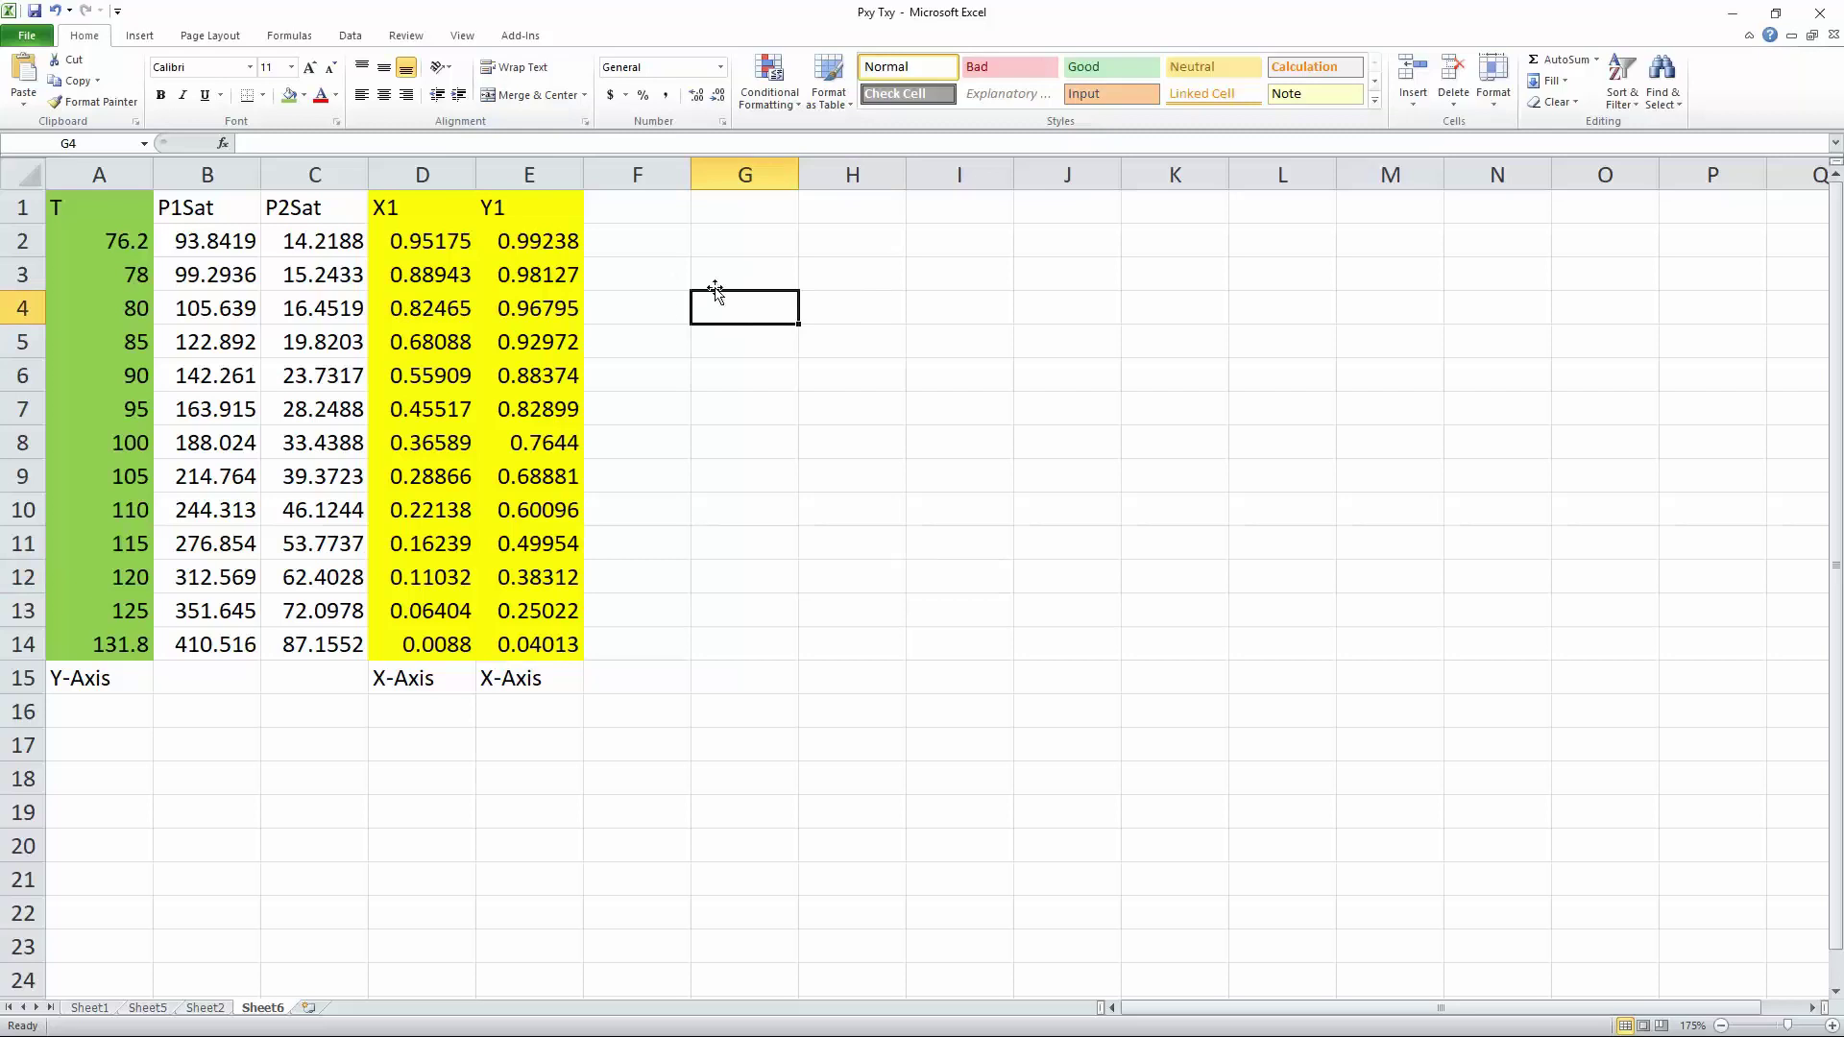
{"action": "left_click", "coordinate": [139, 37]}
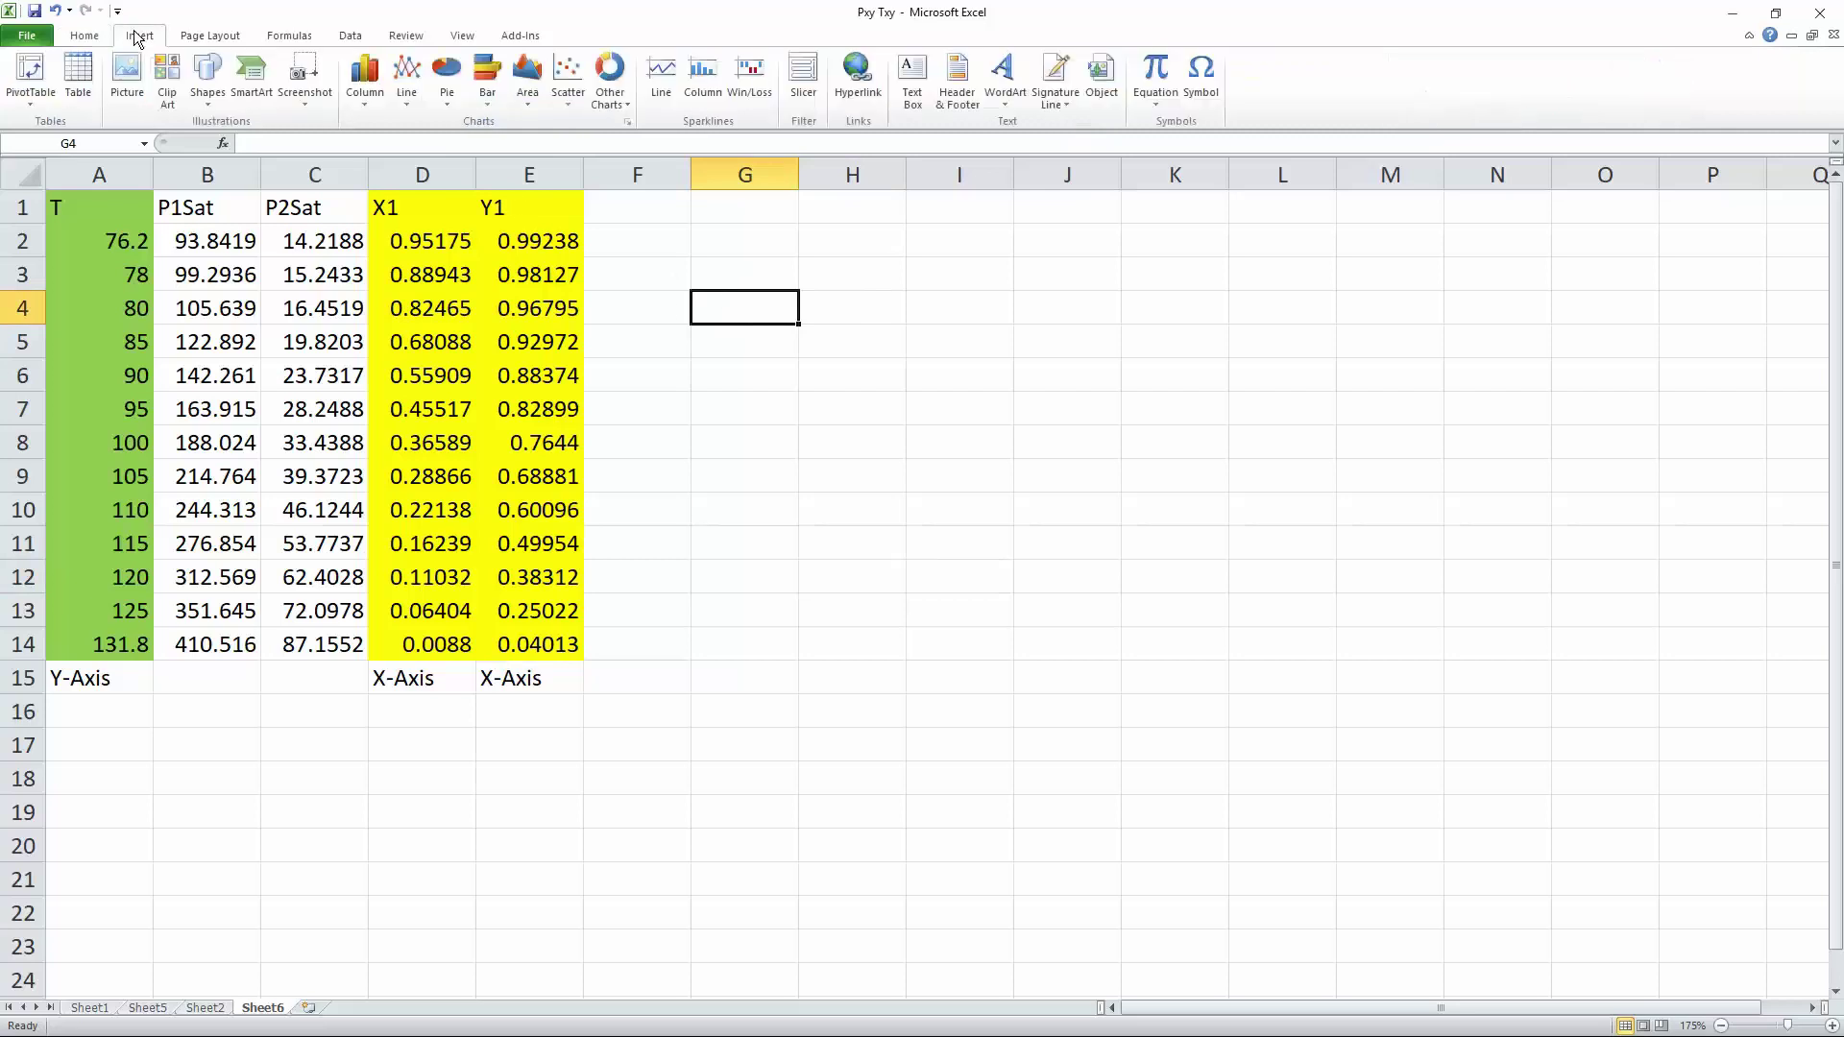
{"action": "left_click", "coordinate": [567, 101]}
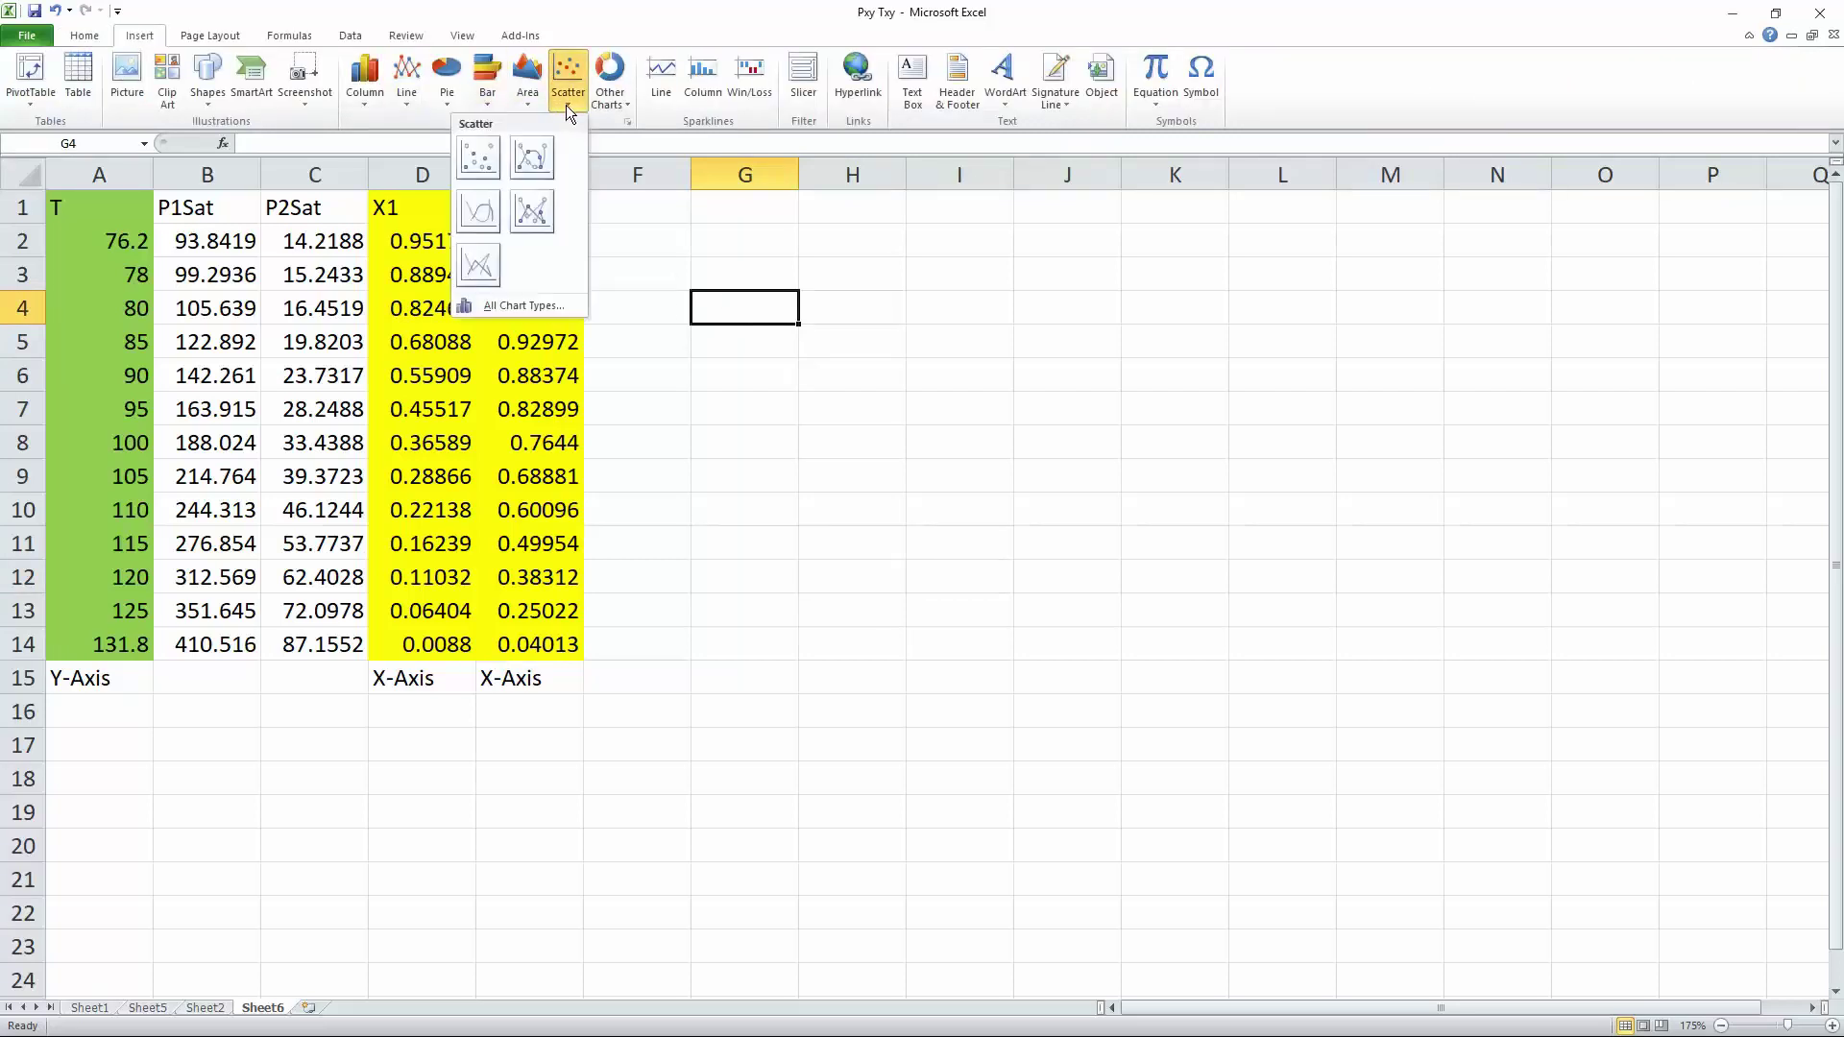
{"action": "left_click", "coordinate": [535, 163]}
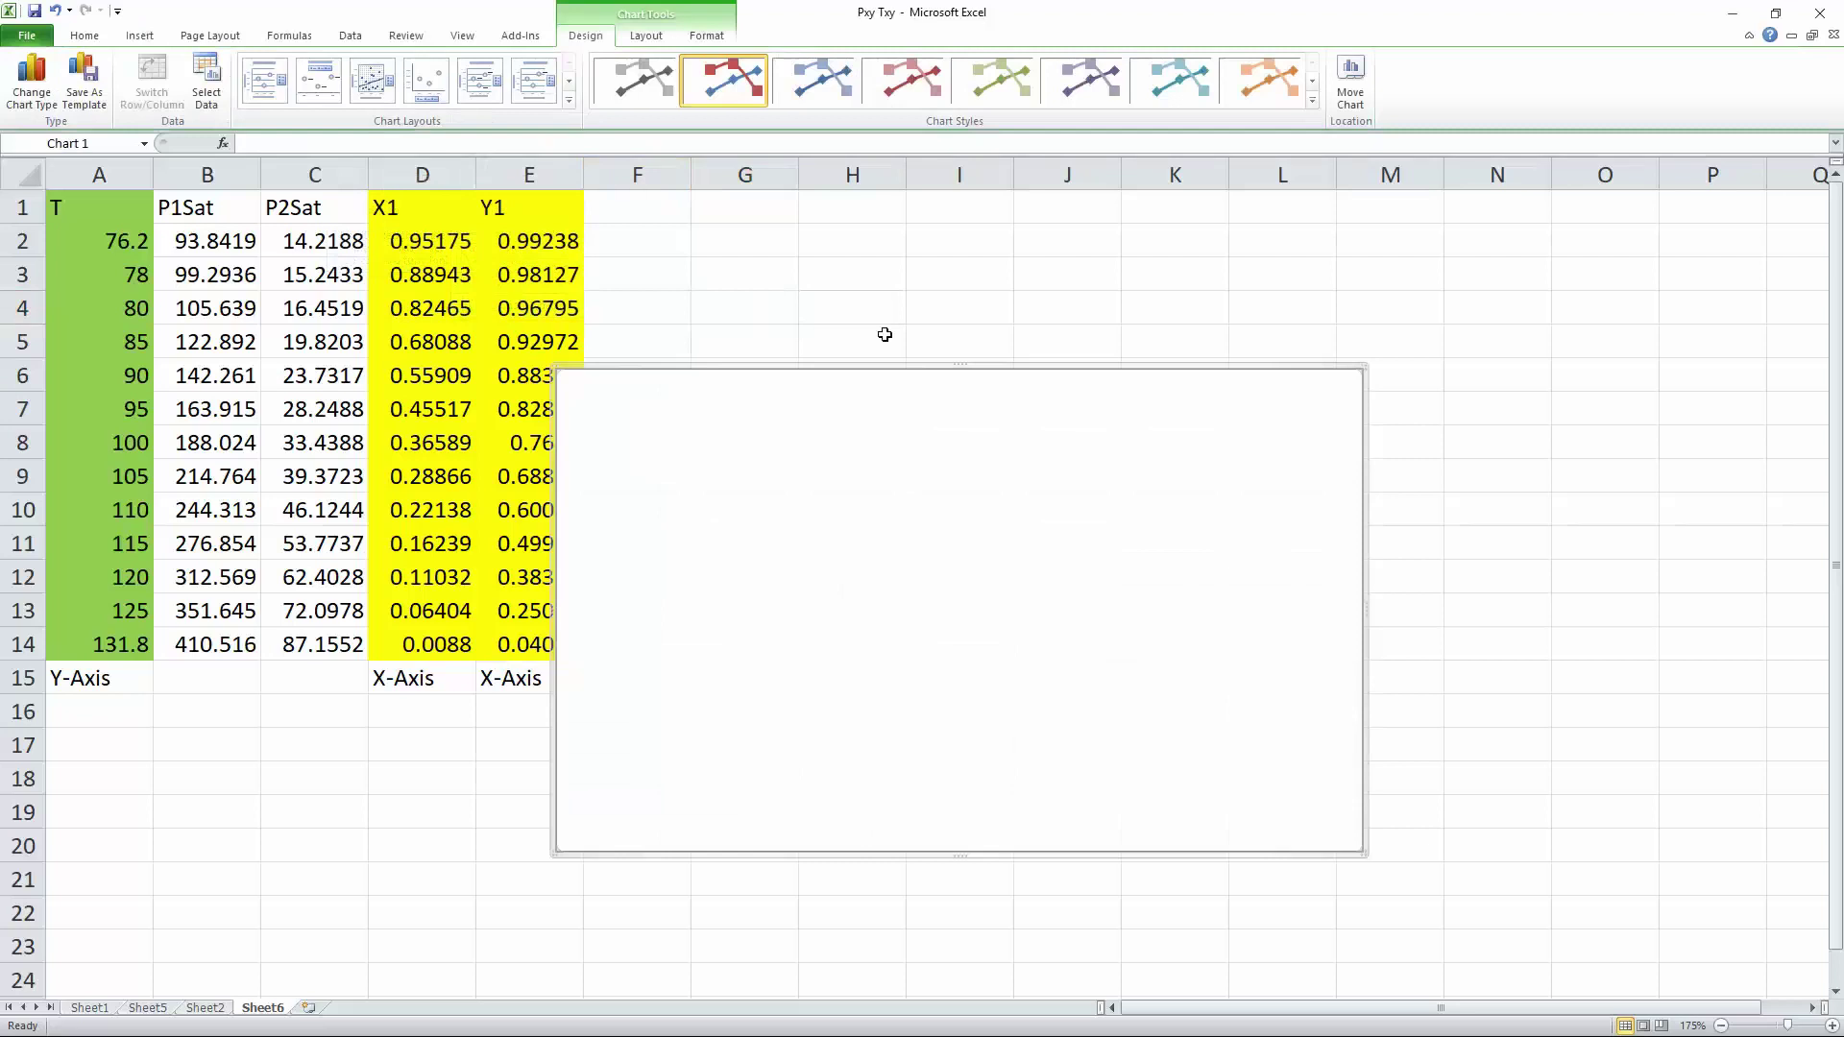
{"action": "left_click_drag", "start_coordinate": [880, 375], "coordinate": [1039, 273]}
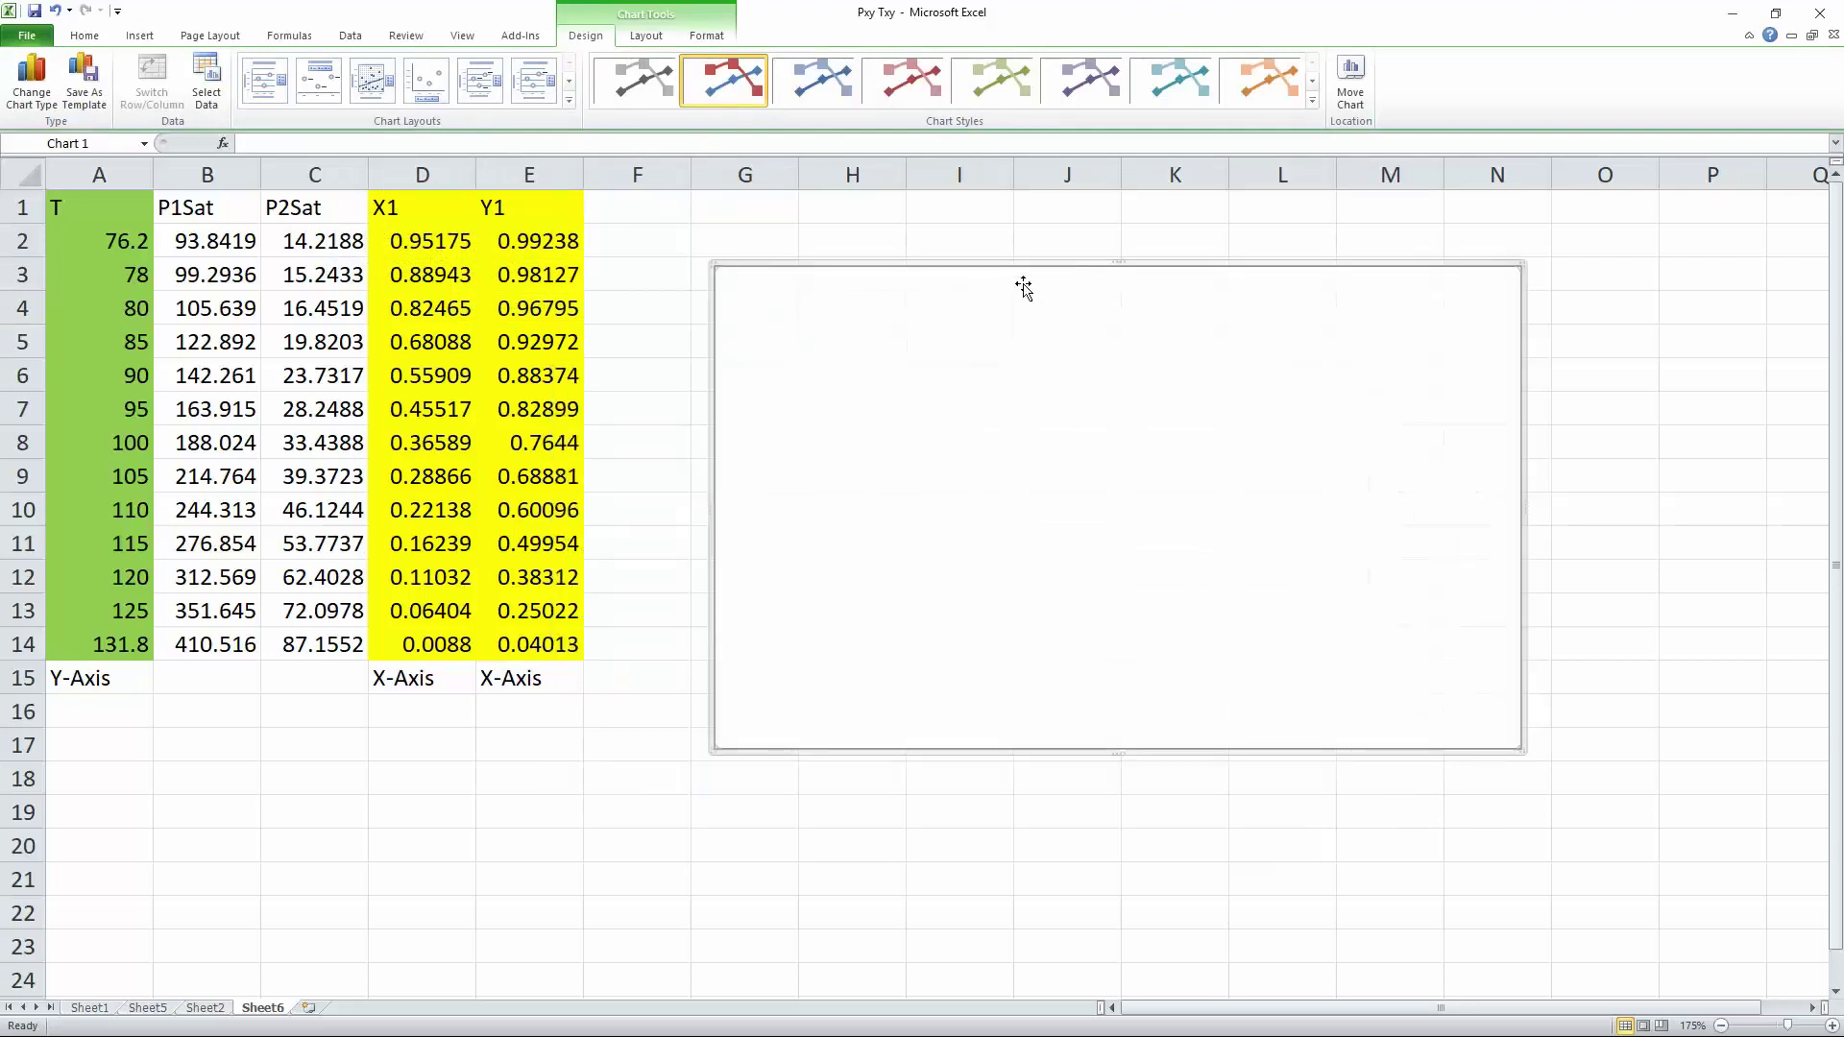
Step: Add a data series named X1 to the empty chart, using D2:D14 as its X values
{"action": "right_click", "coordinate": [995, 451]}
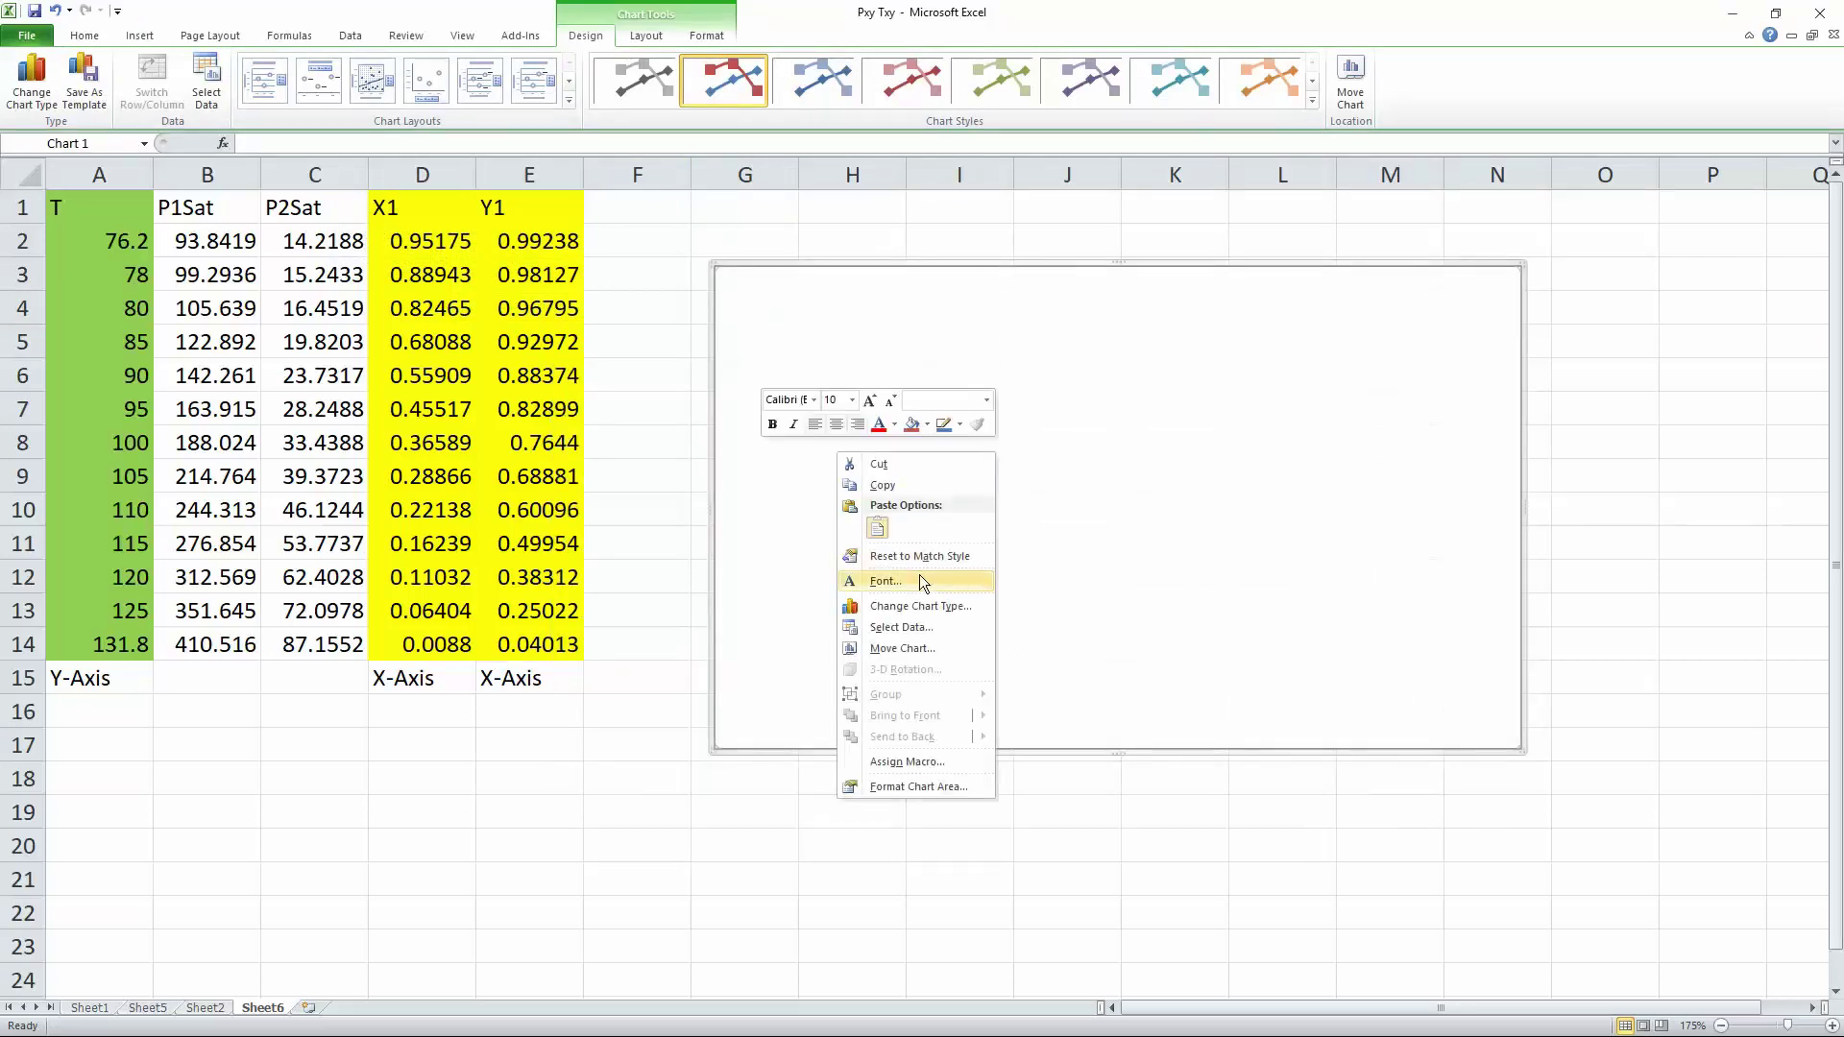
{"action": "left_click", "coordinate": [922, 630]}
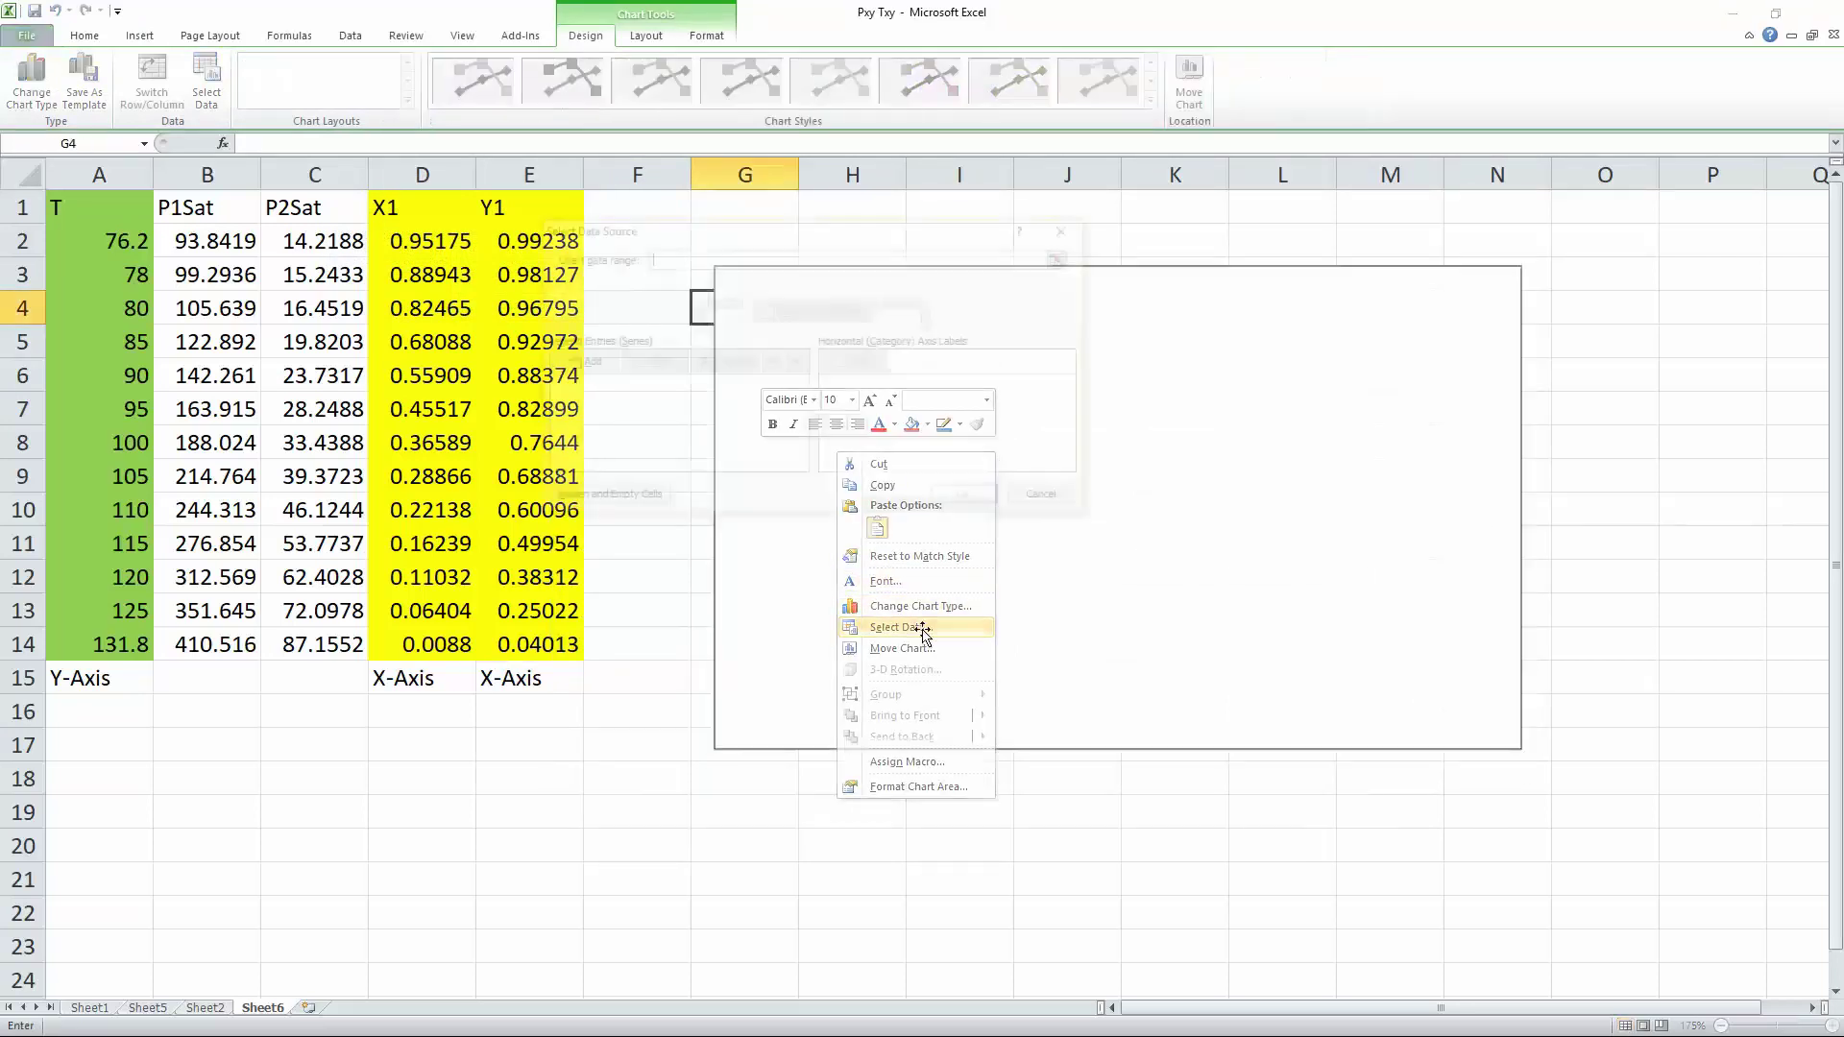
{"action": "left_click", "coordinate": [581, 365]}
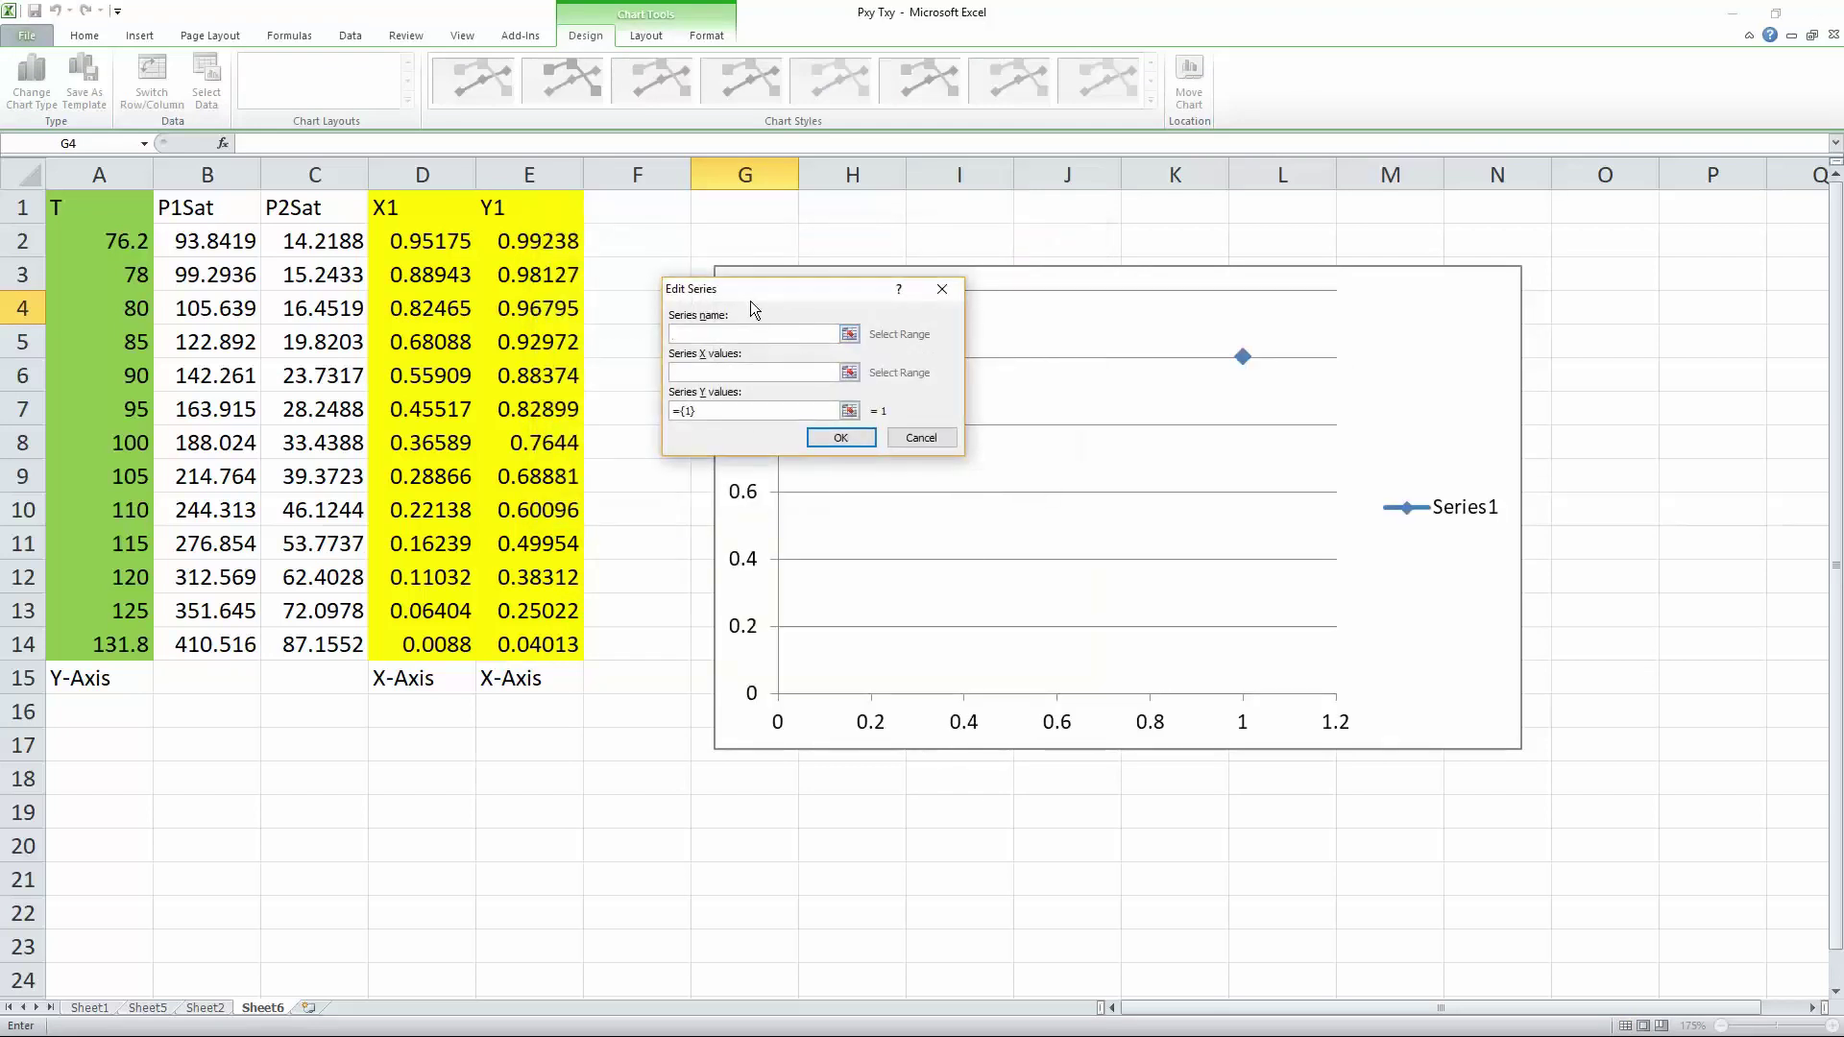
{"action": "type", "text": "X1"}
{"action": "left_click", "coordinate": [849, 374]}
{"action": "left_click", "coordinate": [442, 241]}
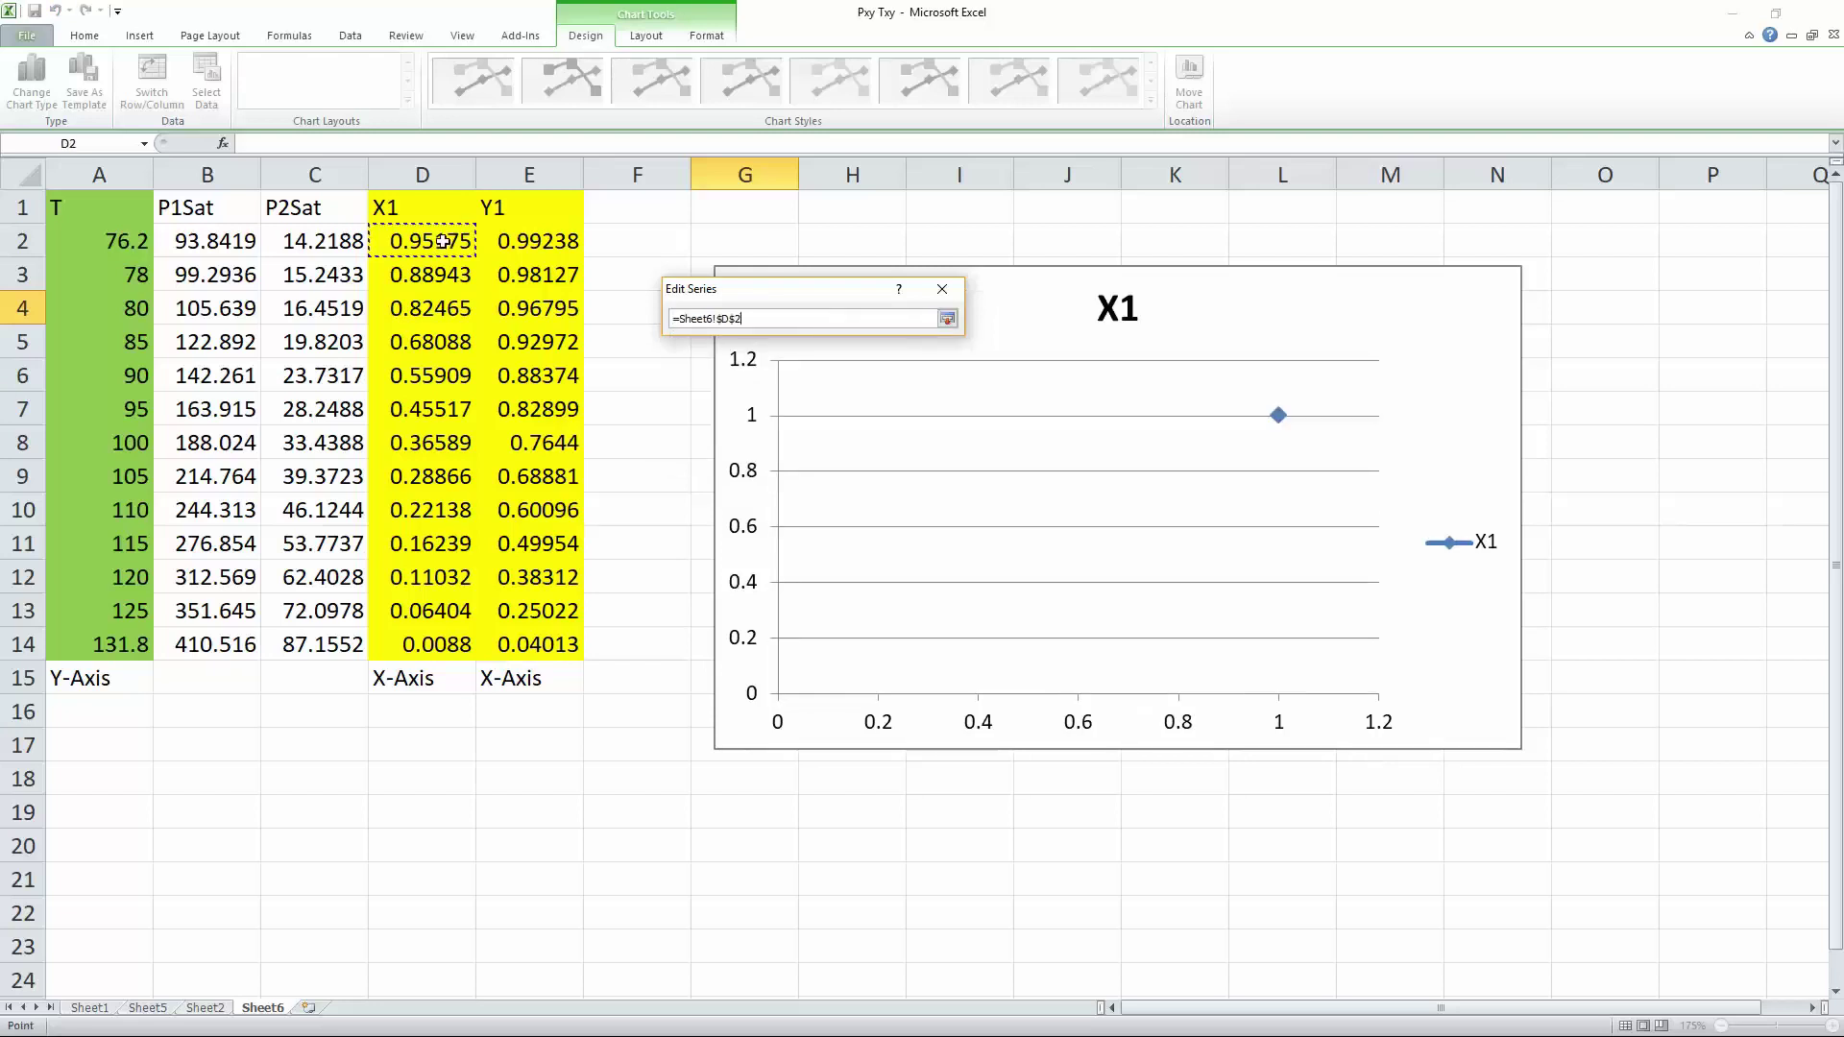
{"action": "left_click_drag", "start_coordinate": [441, 241], "coordinate": [432, 645]}
{"action": "key", "text": "Return"}
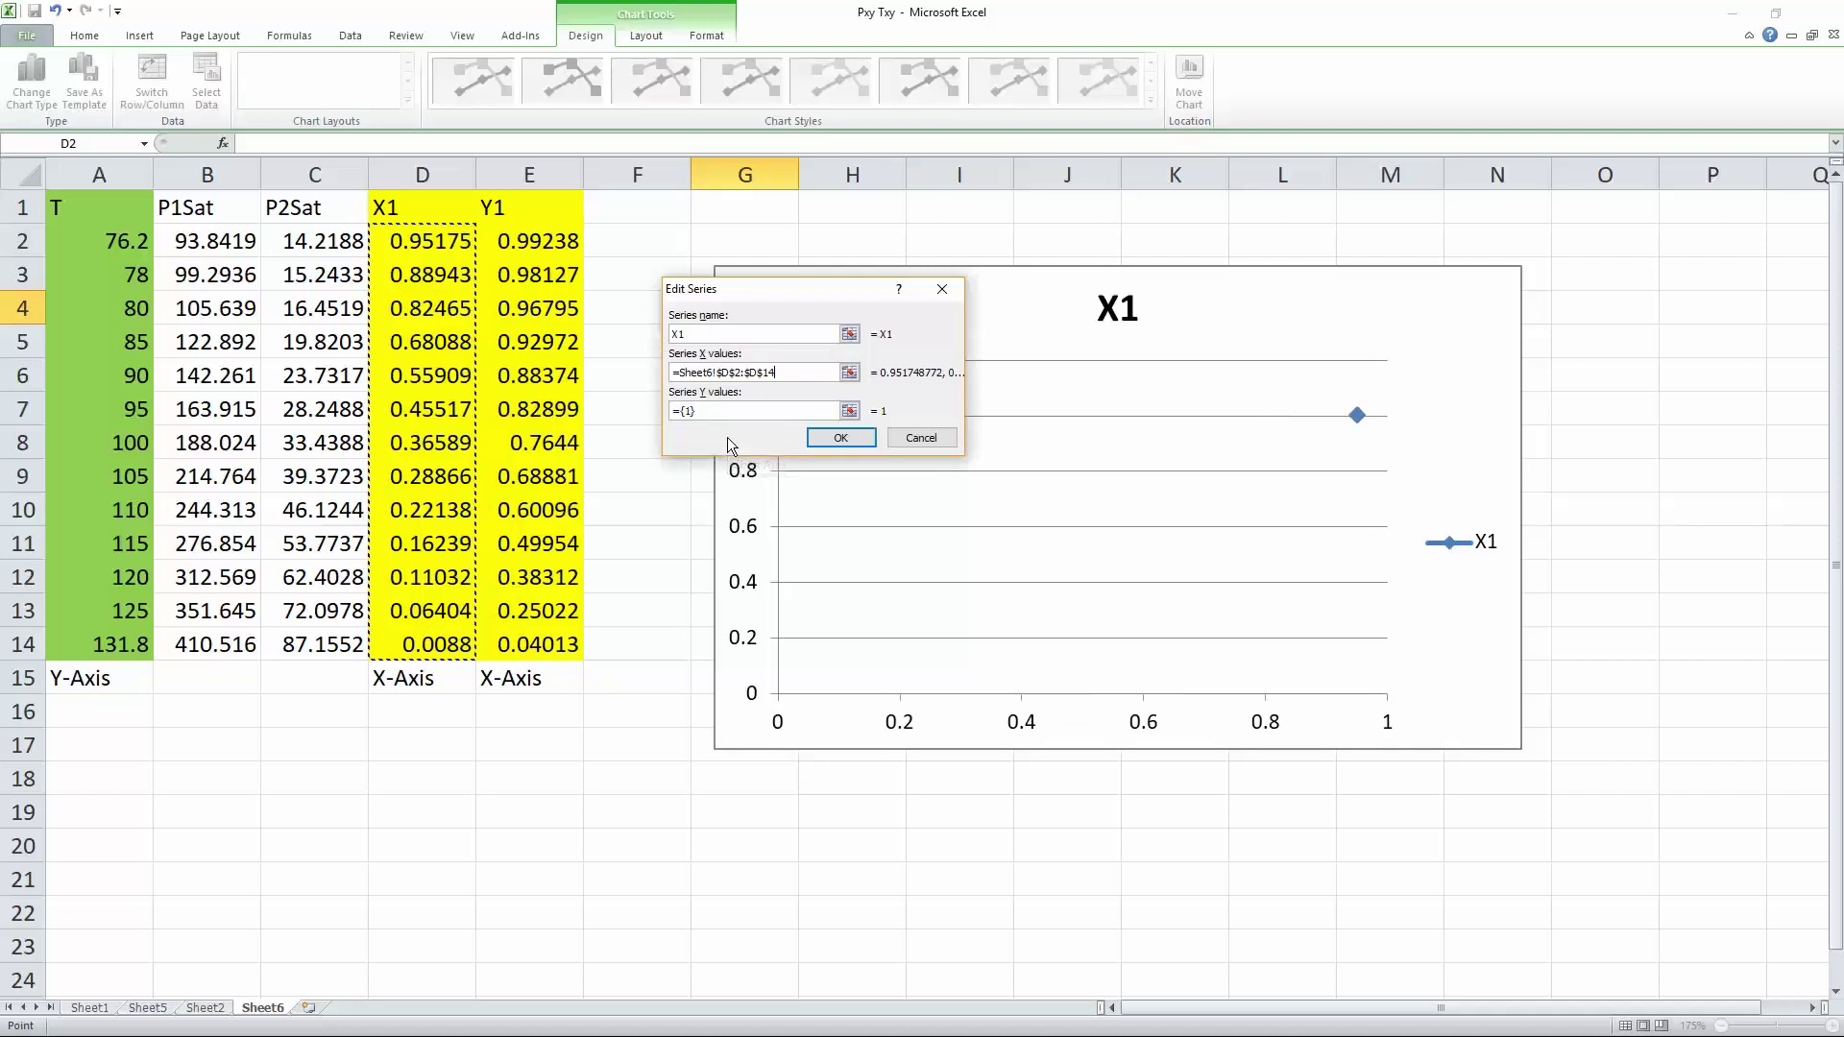
Step: Set the X1 series' Y values to the temperatures in A2:A14 and accept the series
{"action": "left_click", "coordinate": [851, 411]}
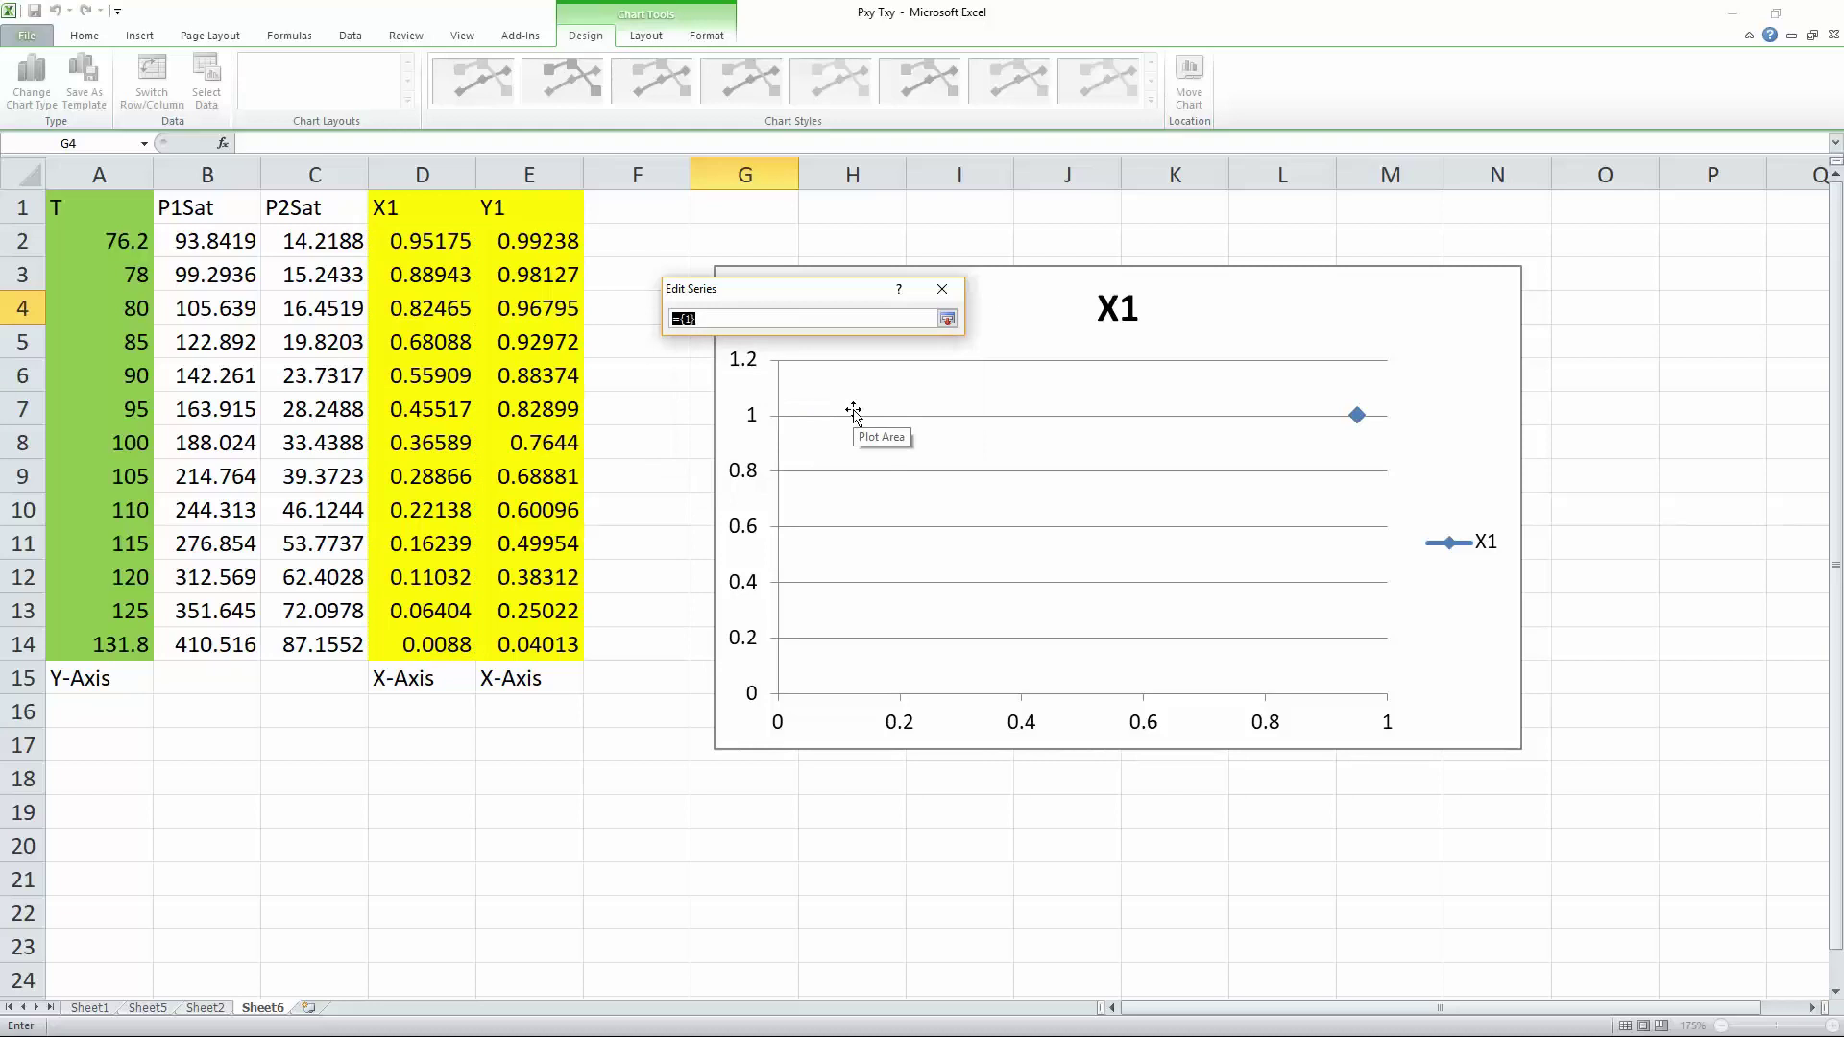
{"action": "left_click", "coordinate": [115, 240]}
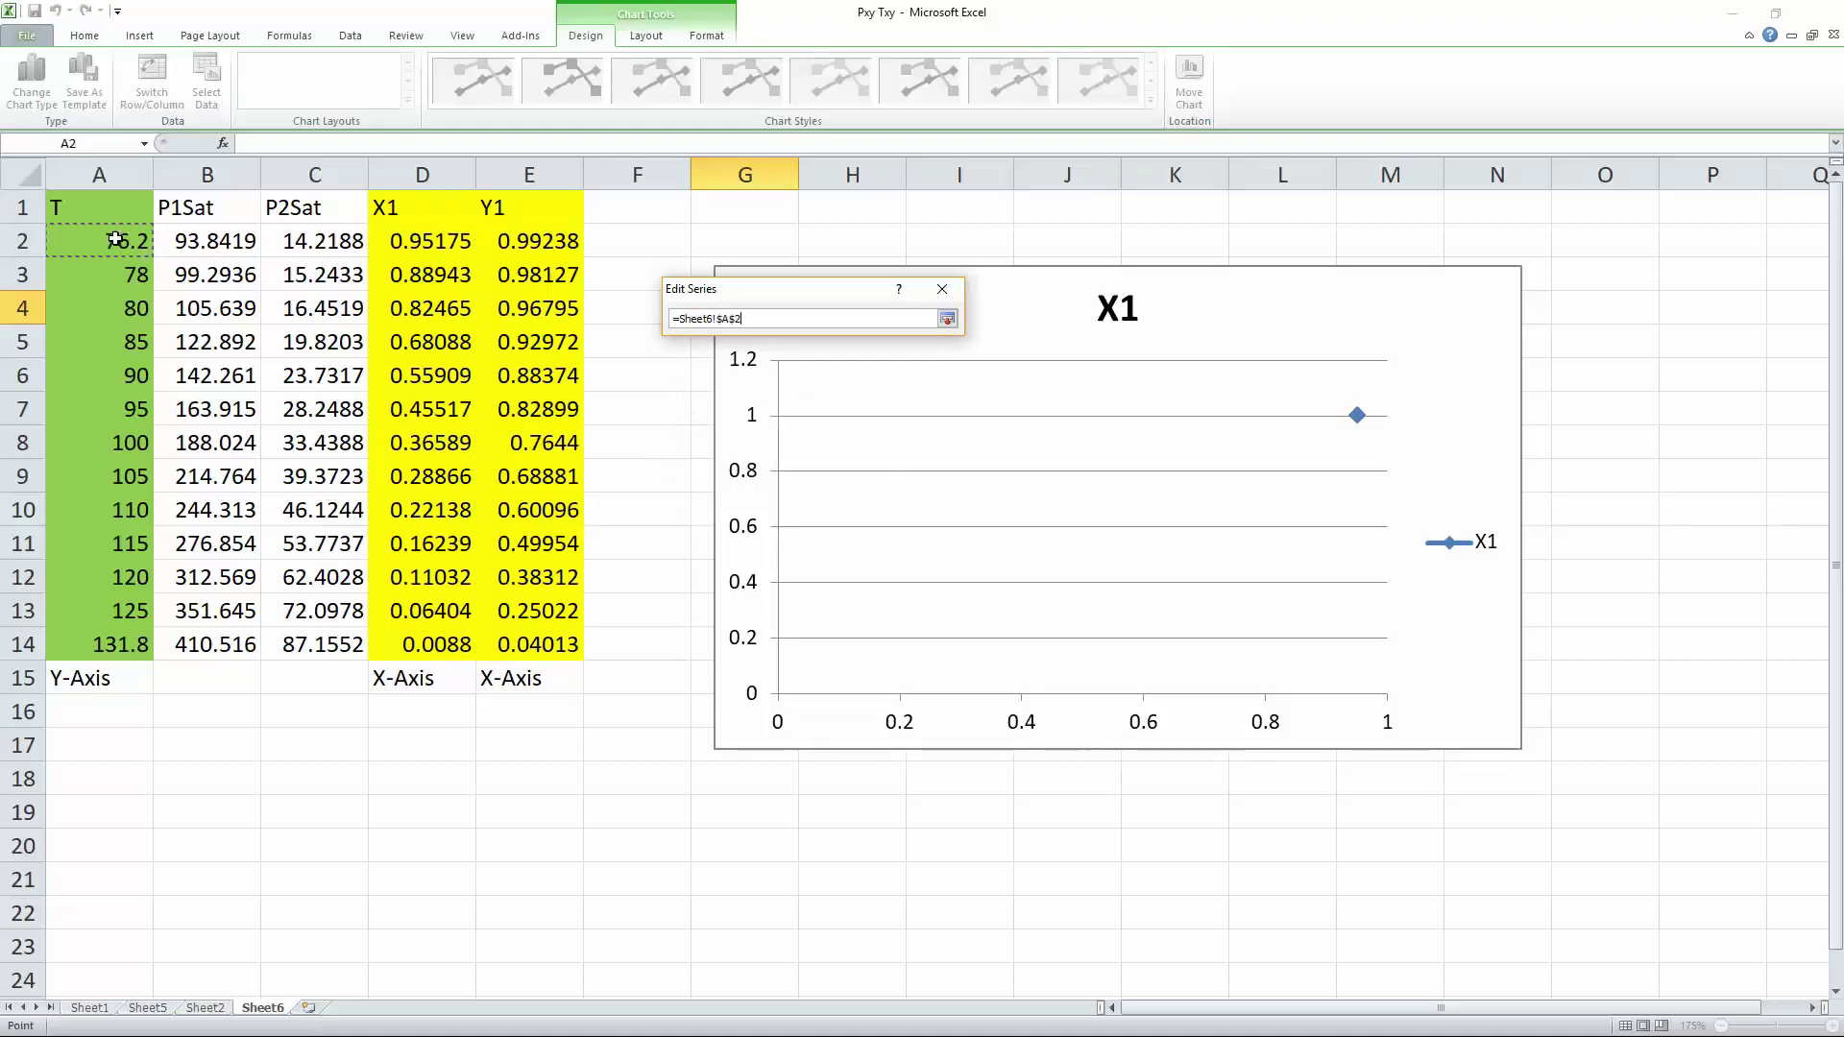
{"action": "left_click_drag", "start_coordinate": [115, 241], "coordinate": [74, 646]}
{"action": "key", "text": "Return"}
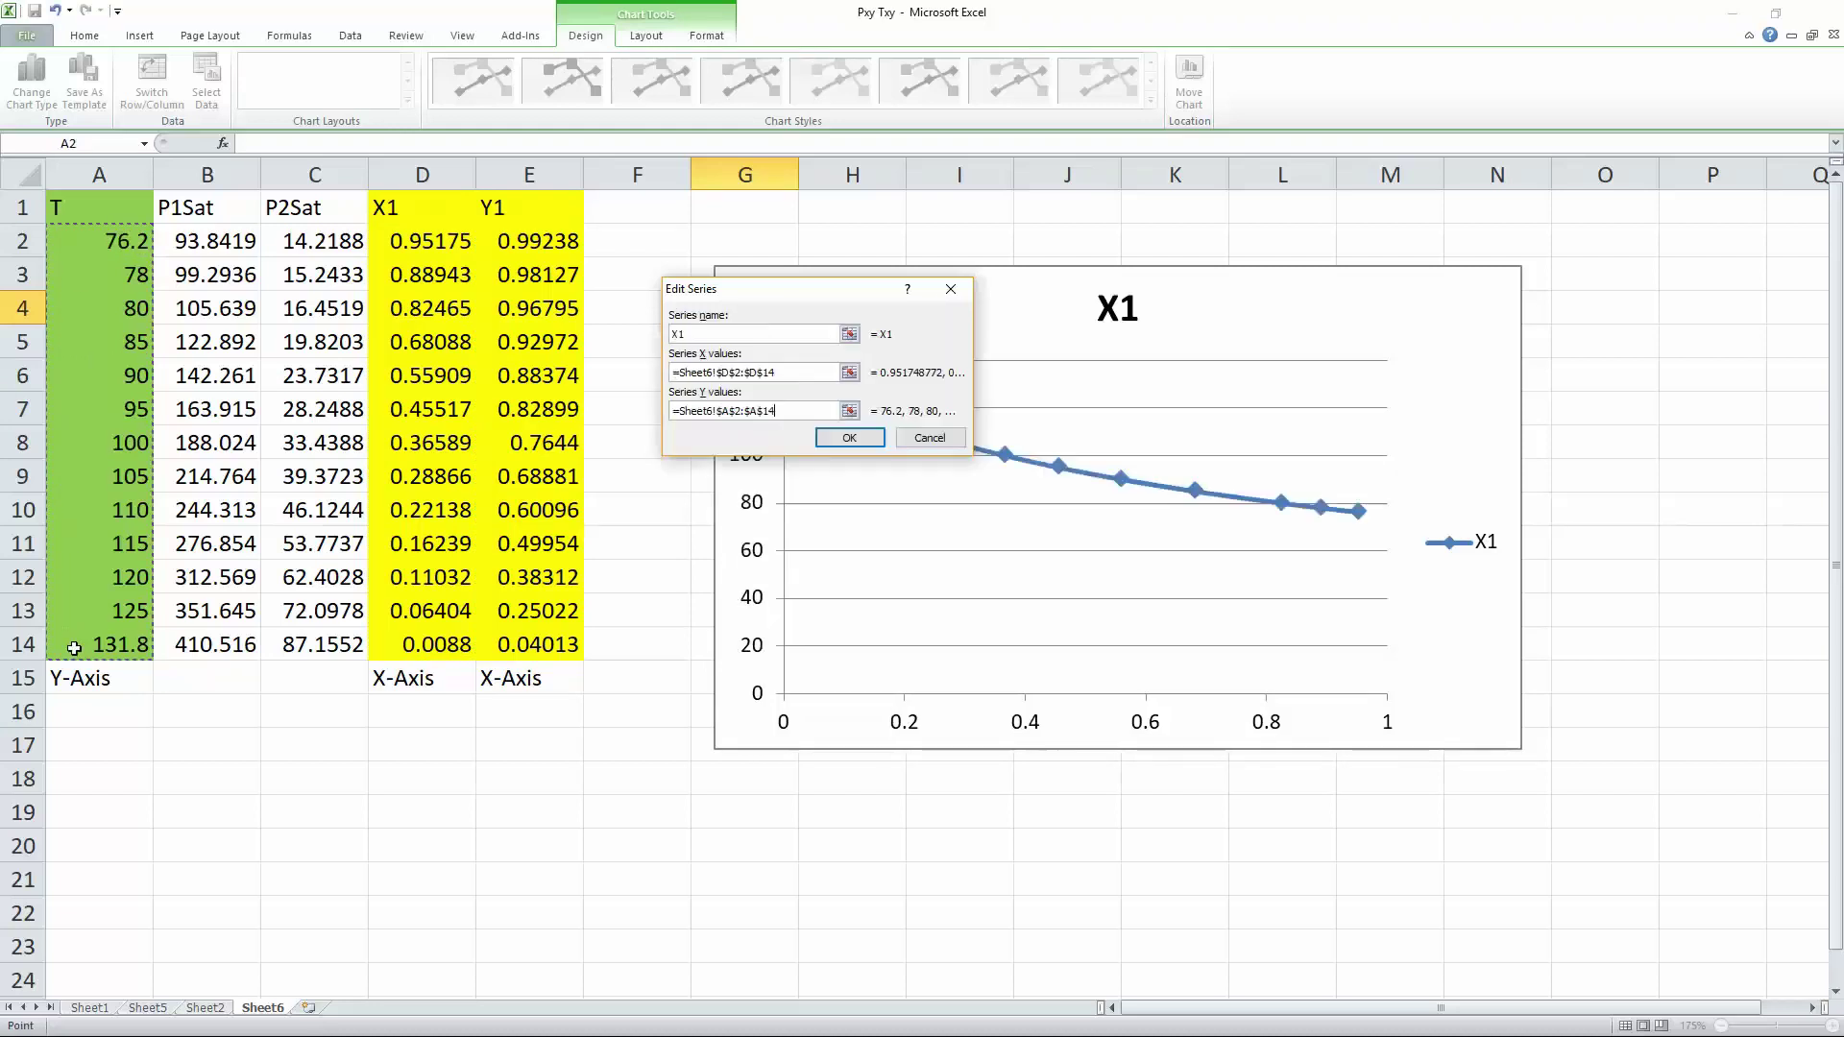
{"action": "left_click", "coordinate": [839, 439]}
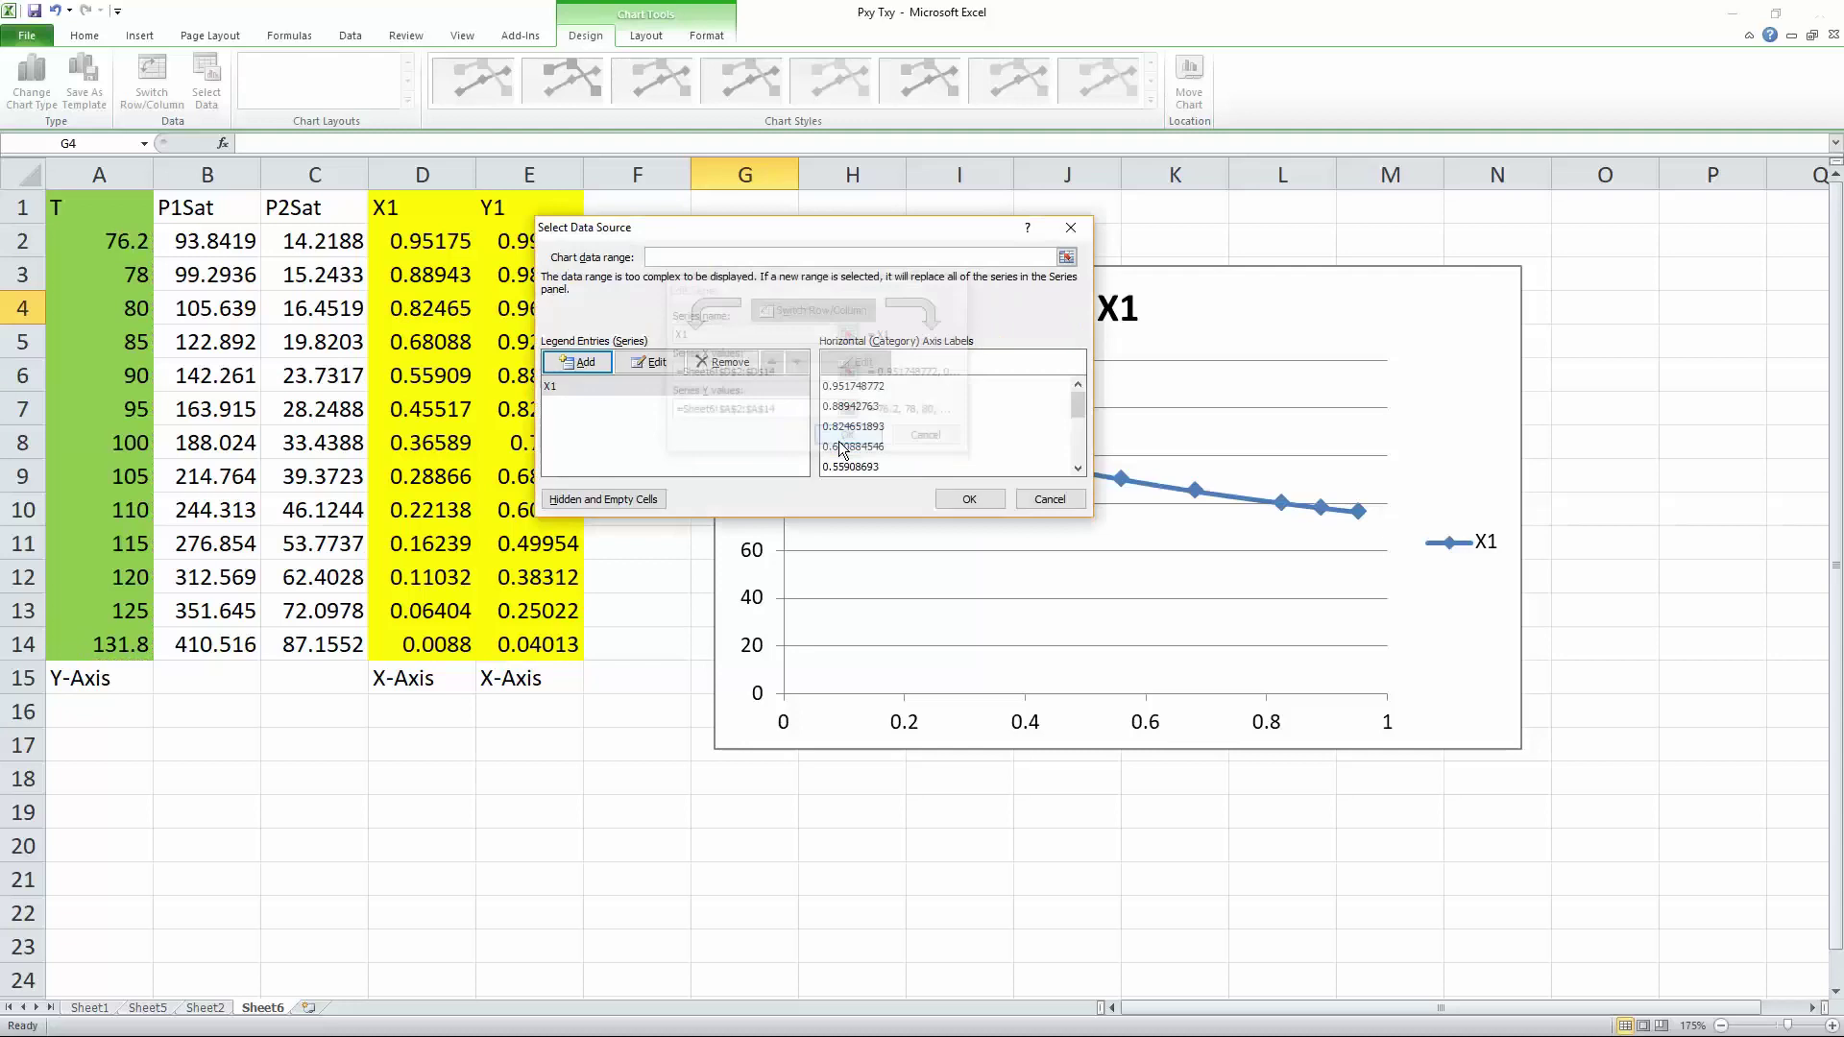
Step: Add a second series named Y1 with X values E2:E14 and Y values A2:A14, and apply the chart data
{"action": "left_click_drag", "start_coordinate": [918, 234], "coordinate": [1079, 284]}
{"action": "left_click", "coordinate": [767, 421]}
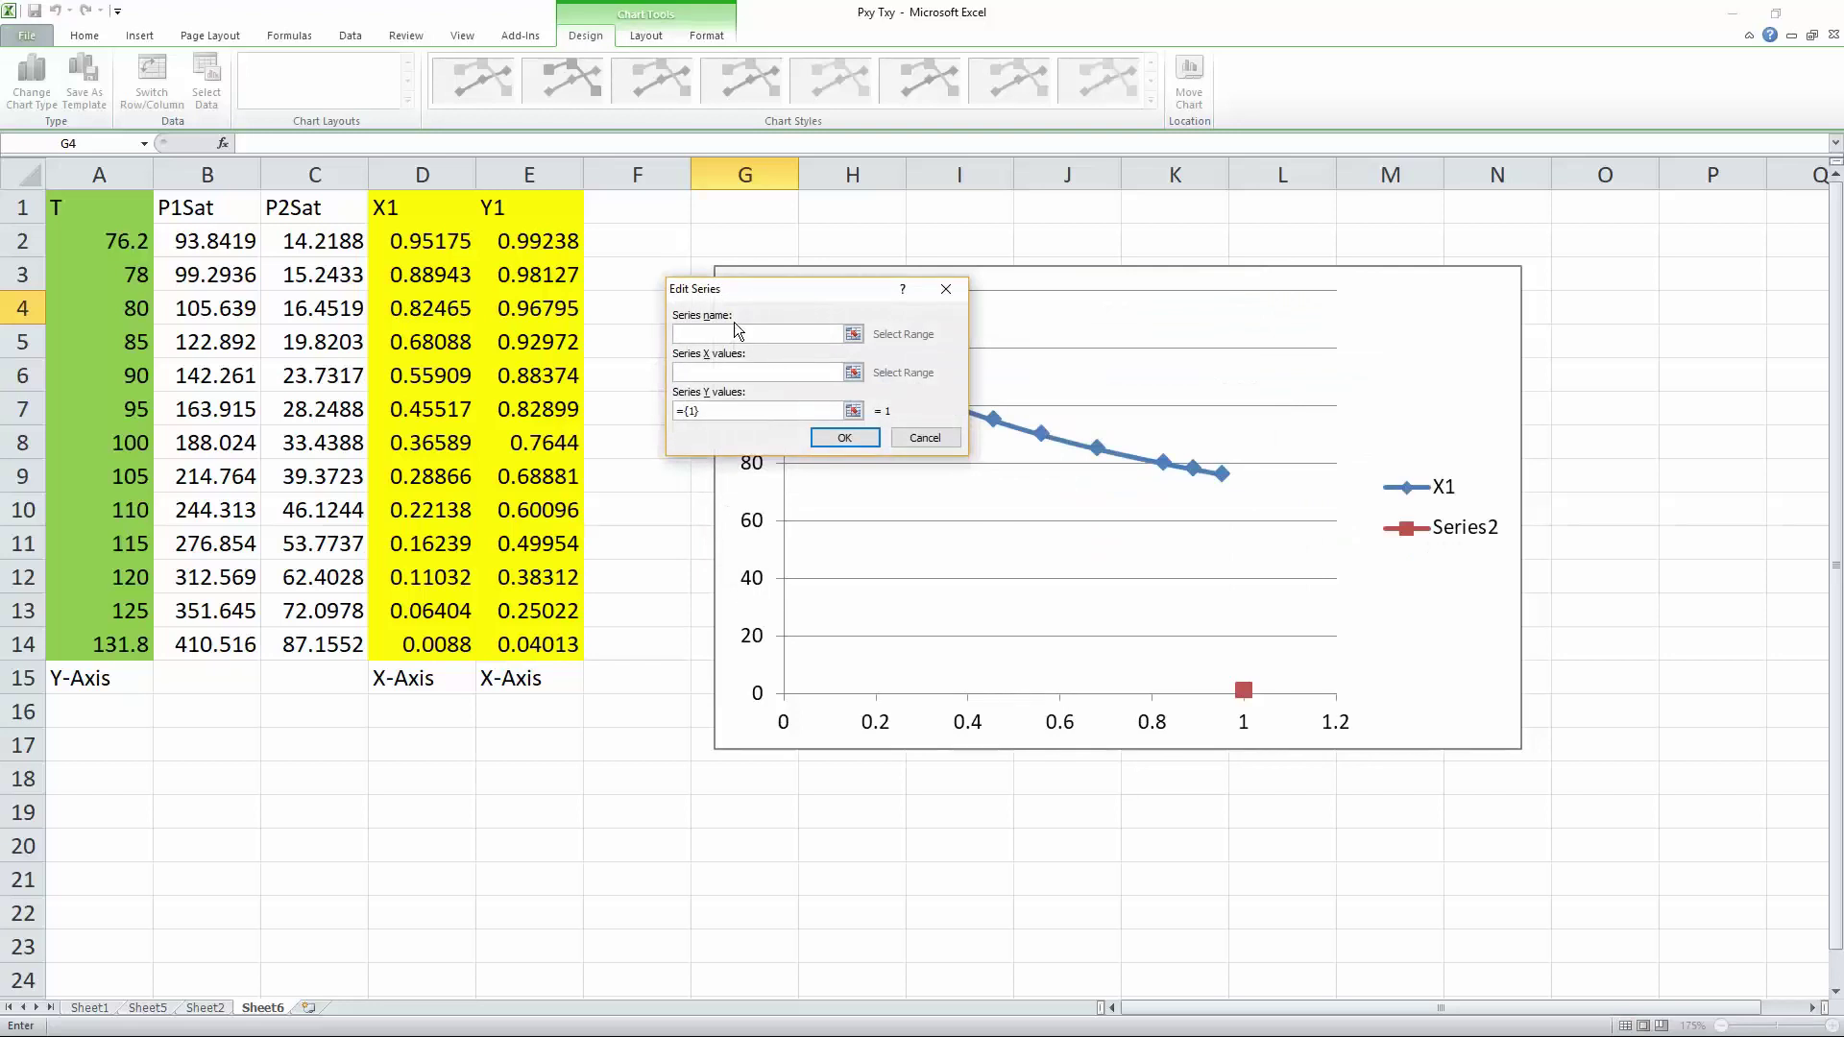
{"action": "type", "text": "Y1"}
{"action": "left_click", "coordinate": [852, 374]}
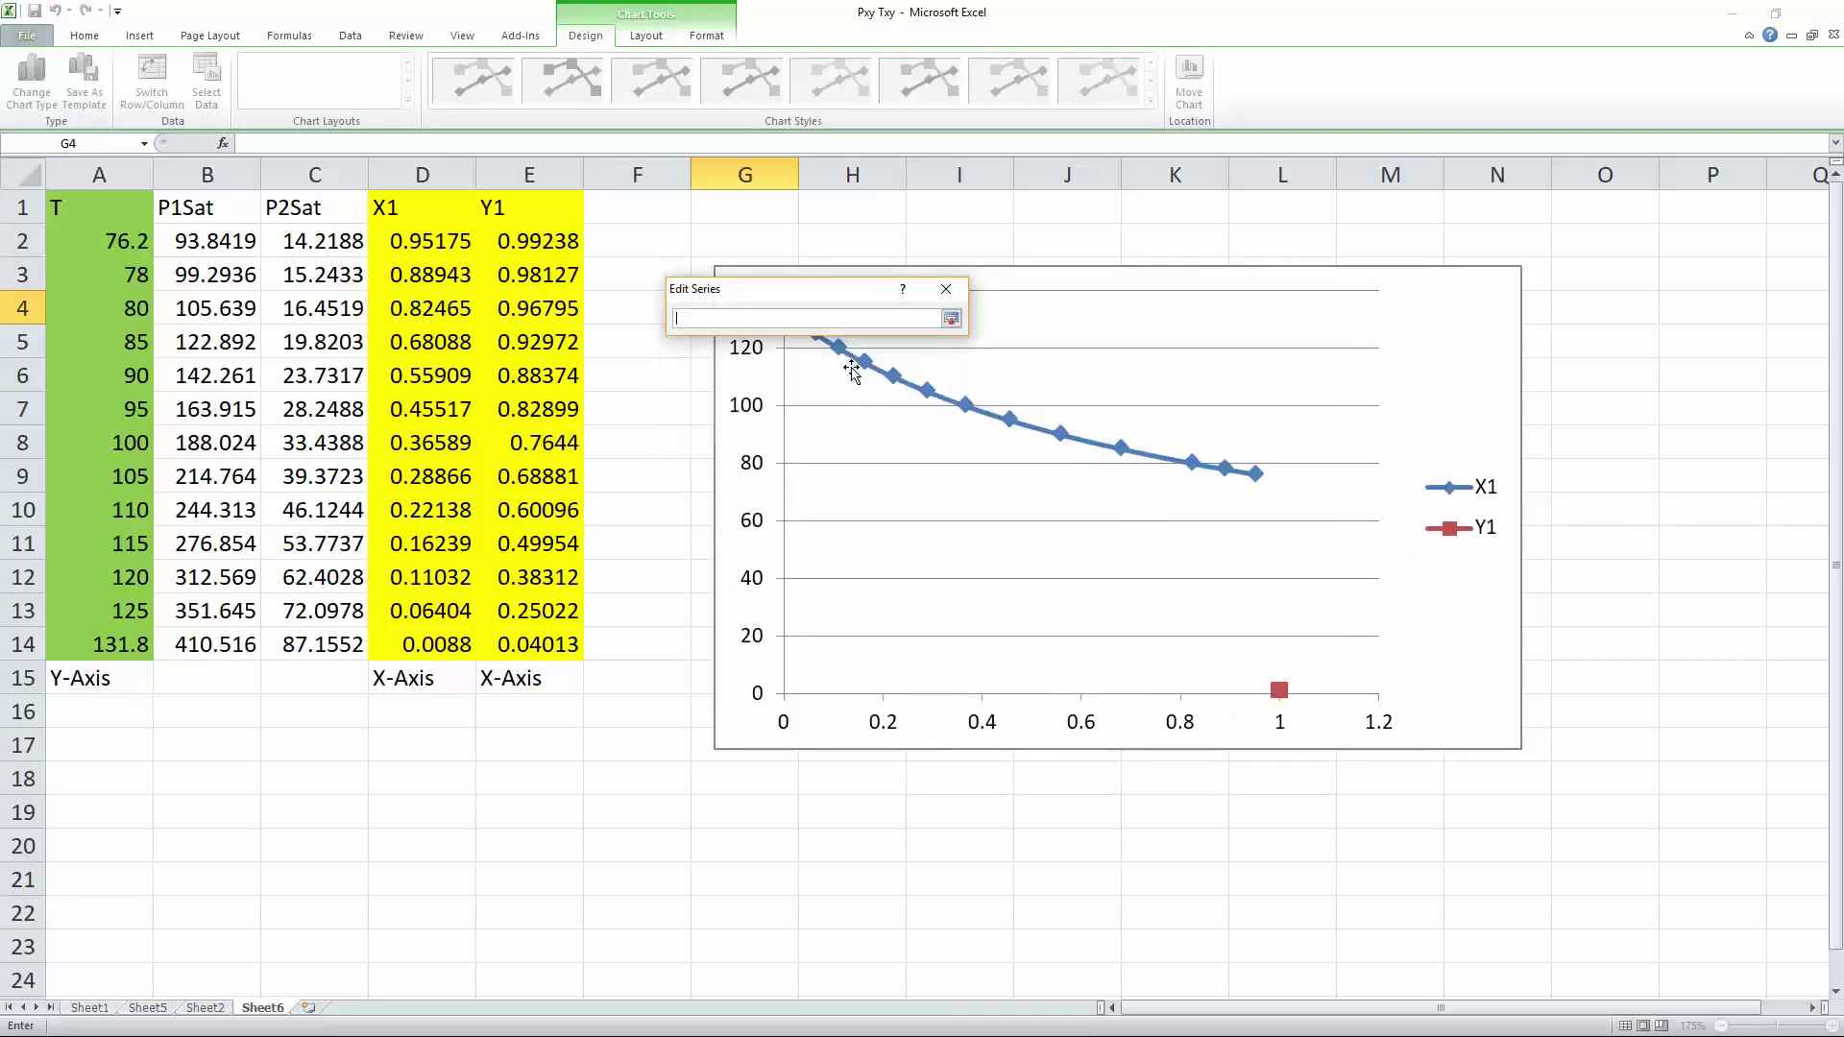
{"action": "left_click_drag", "start_coordinate": [529, 231], "coordinate": [489, 641]}
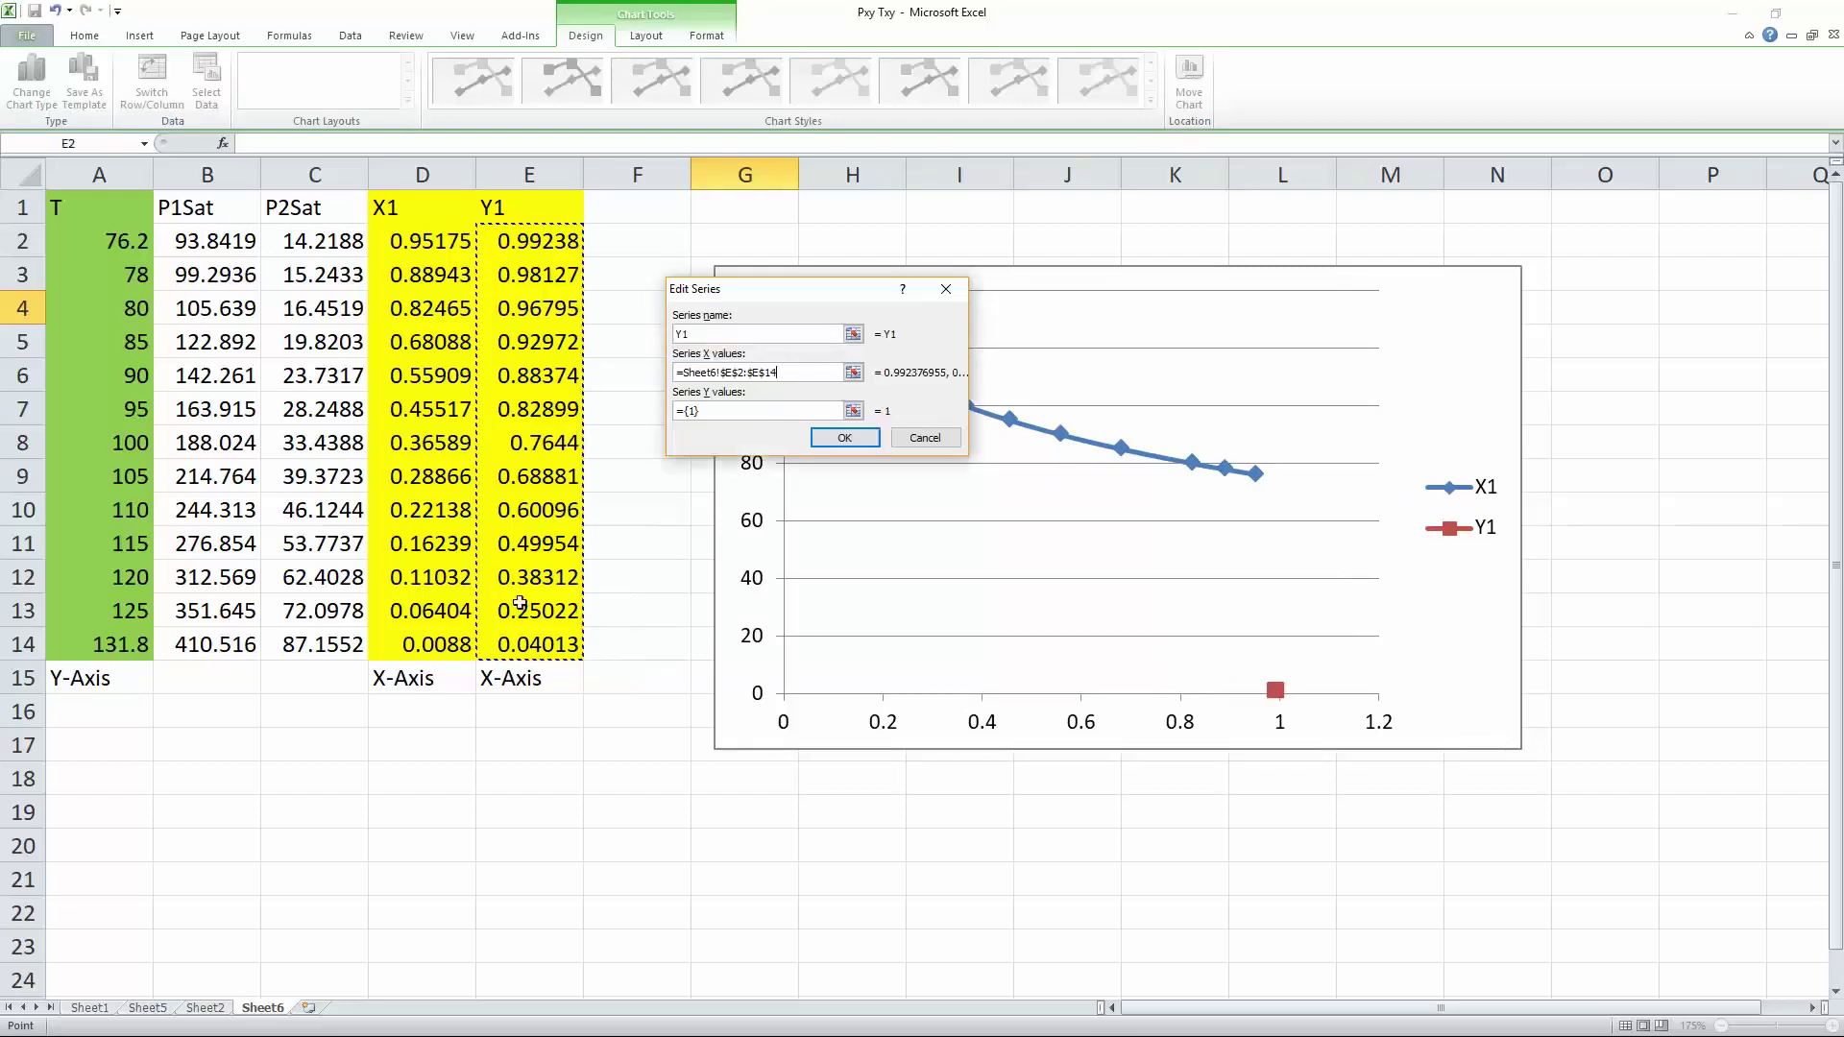
{"action": "left_click", "coordinate": [852, 411]}
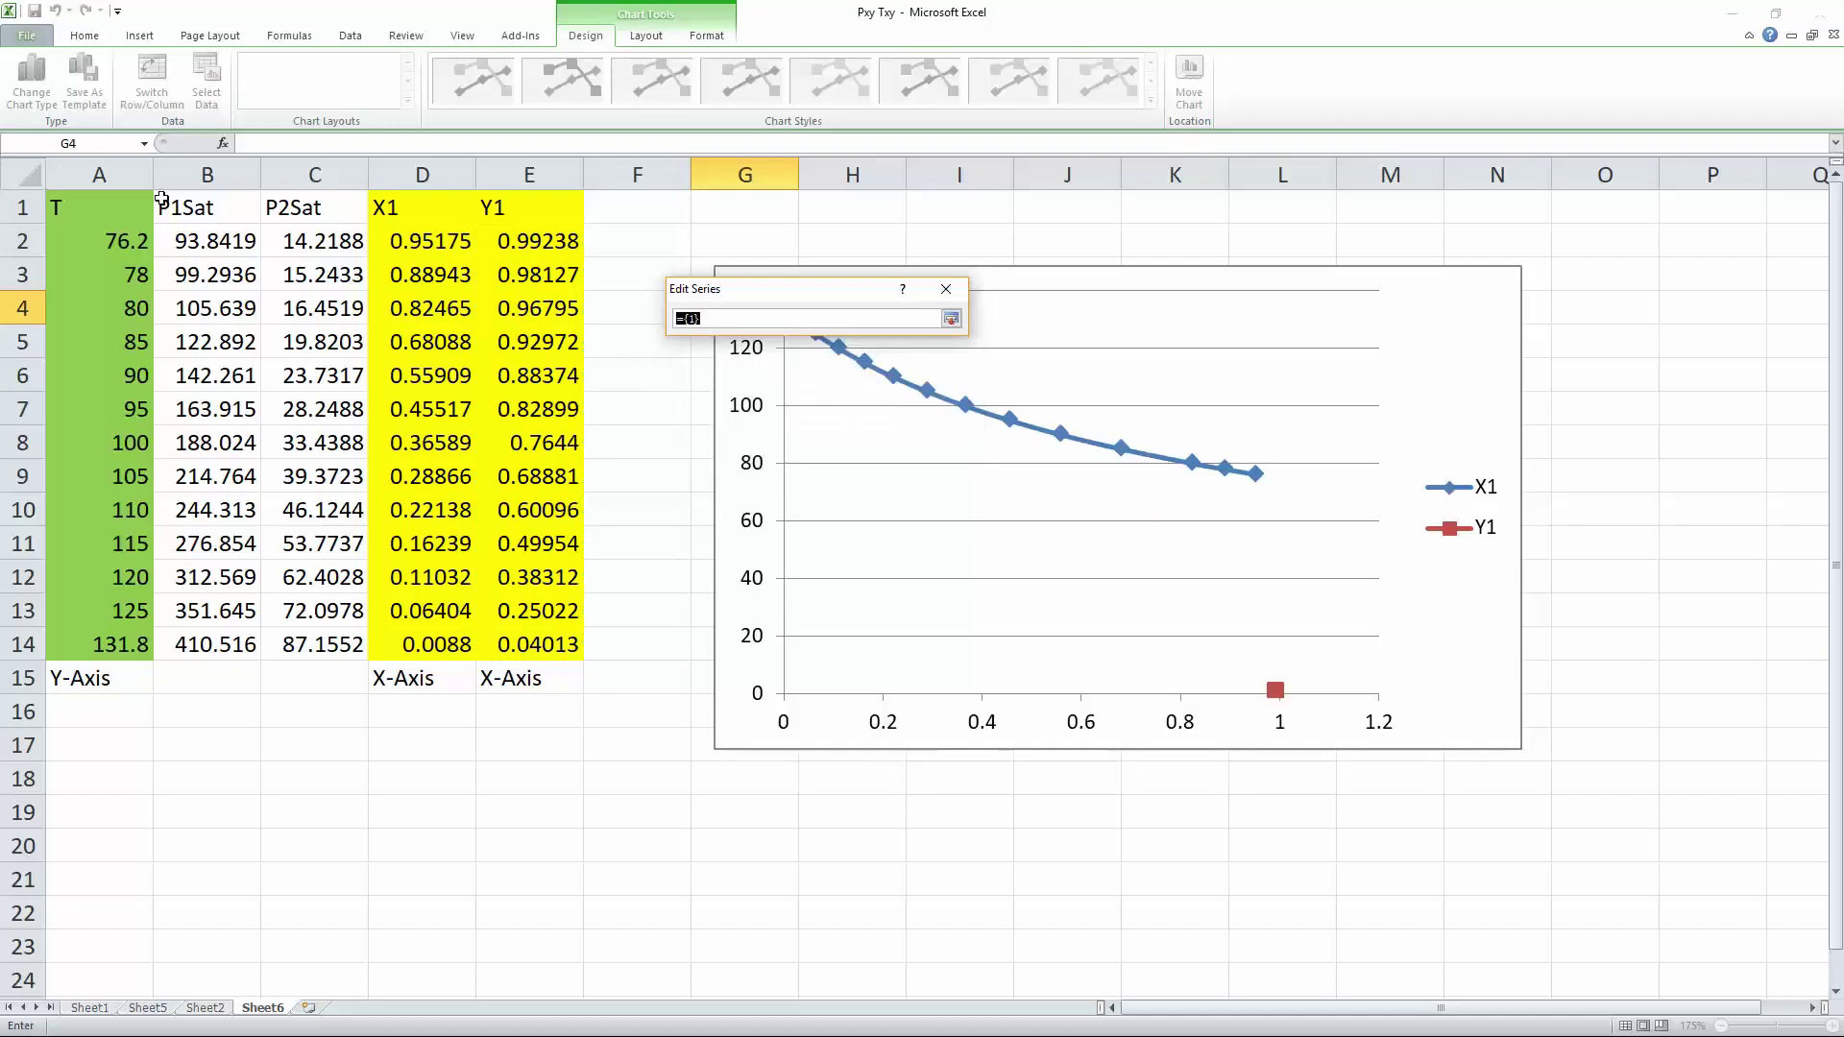
{"action": "left_click_drag", "start_coordinate": [108, 240], "coordinate": [107, 641]}
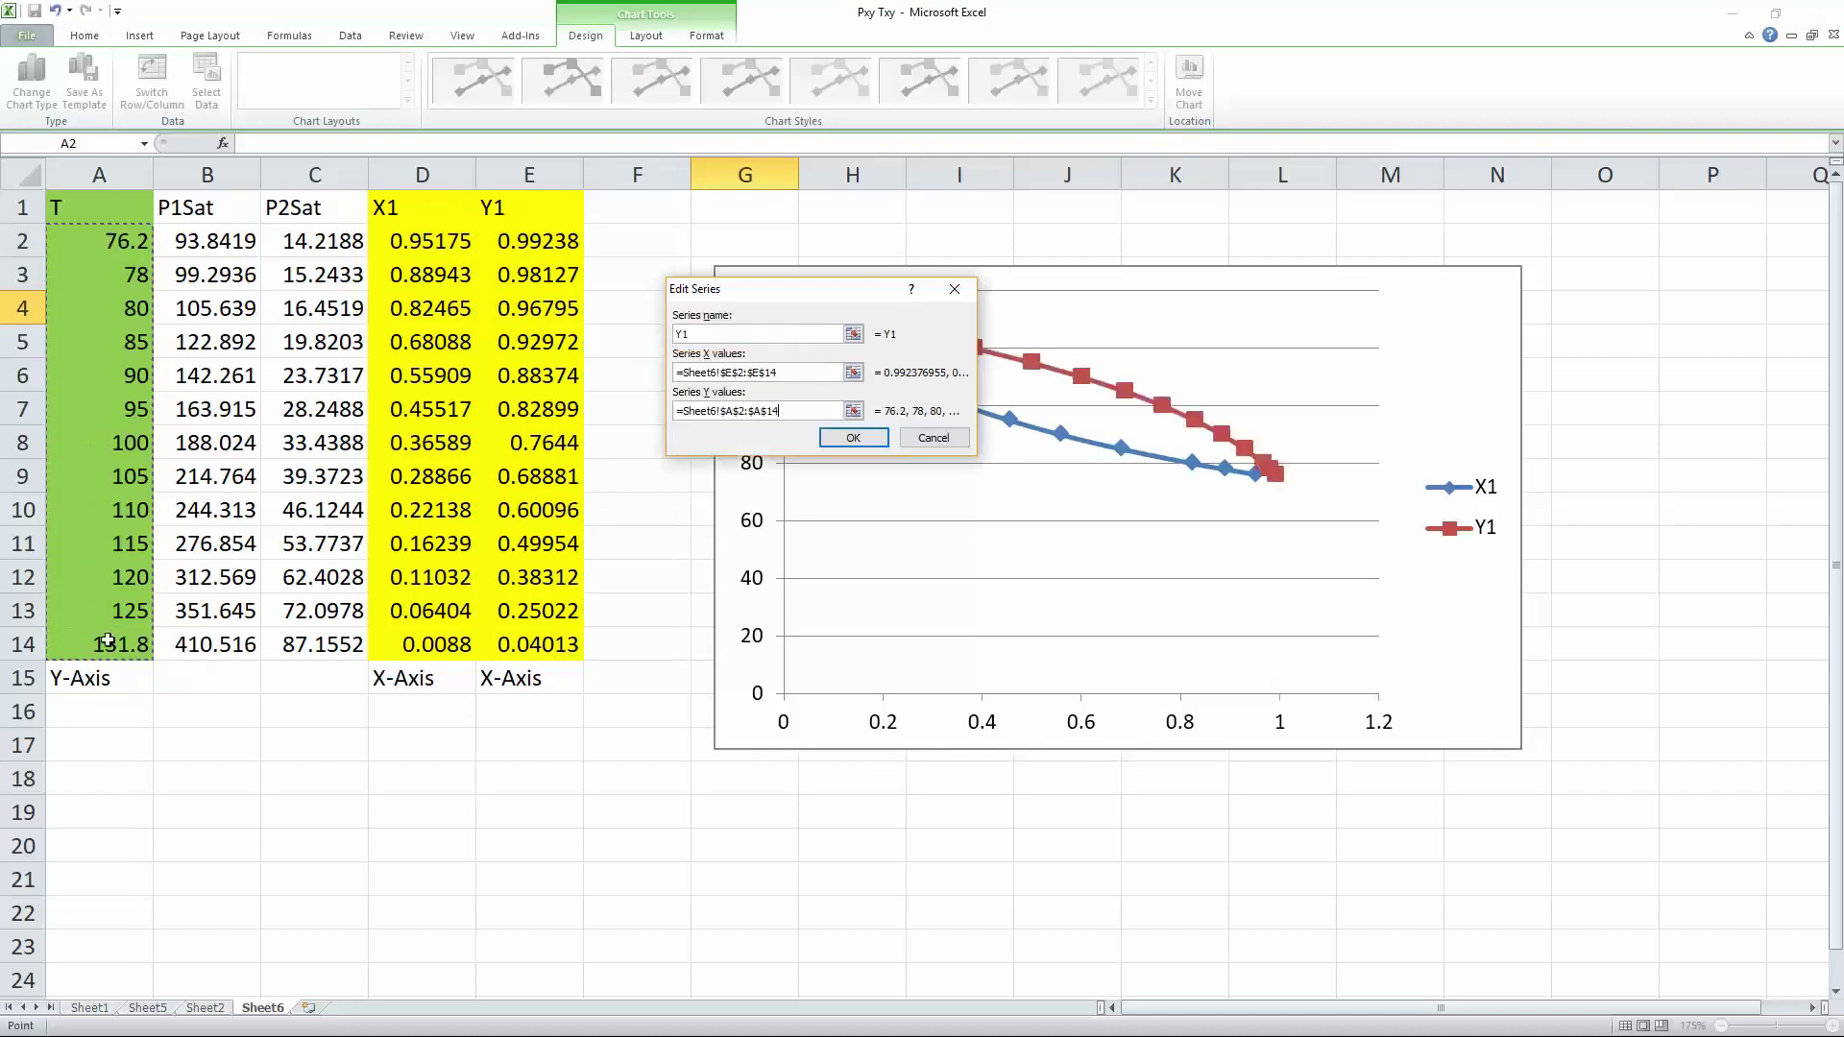
{"action": "left_click", "coordinate": [850, 438]}
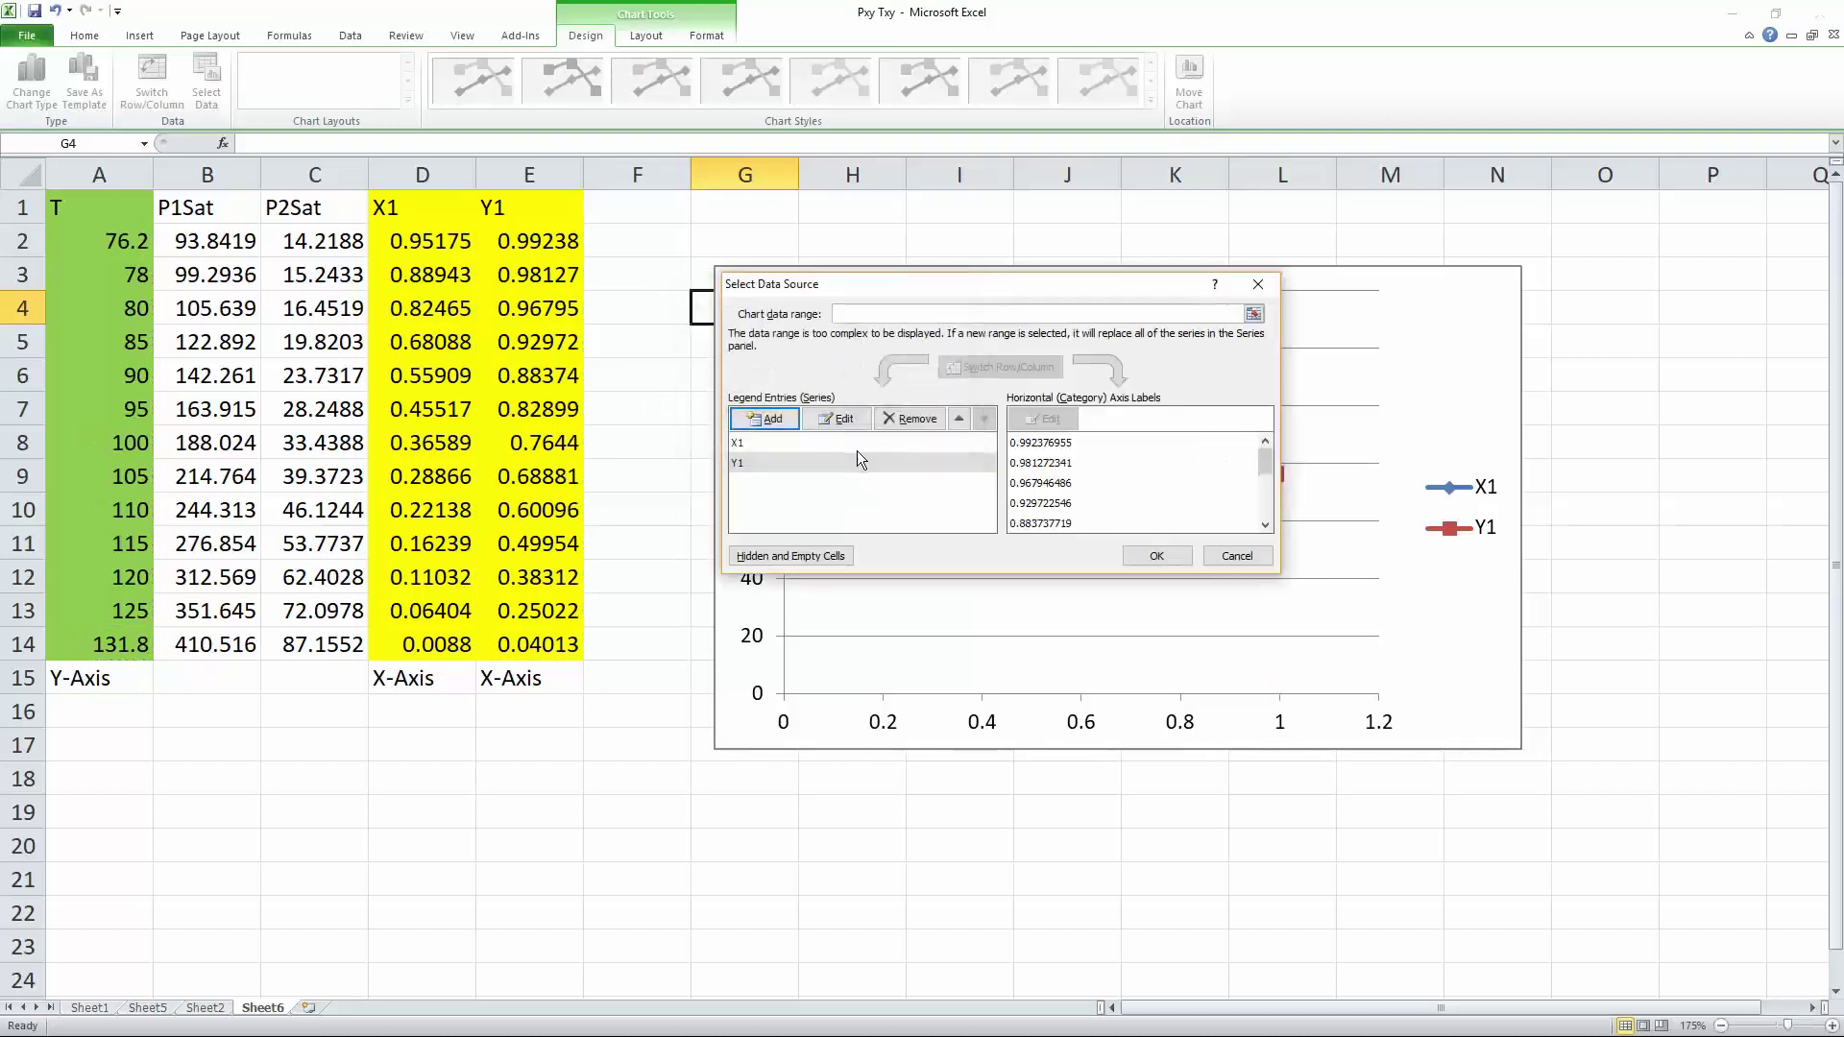
{"action": "left_click", "coordinate": [1155, 555]}
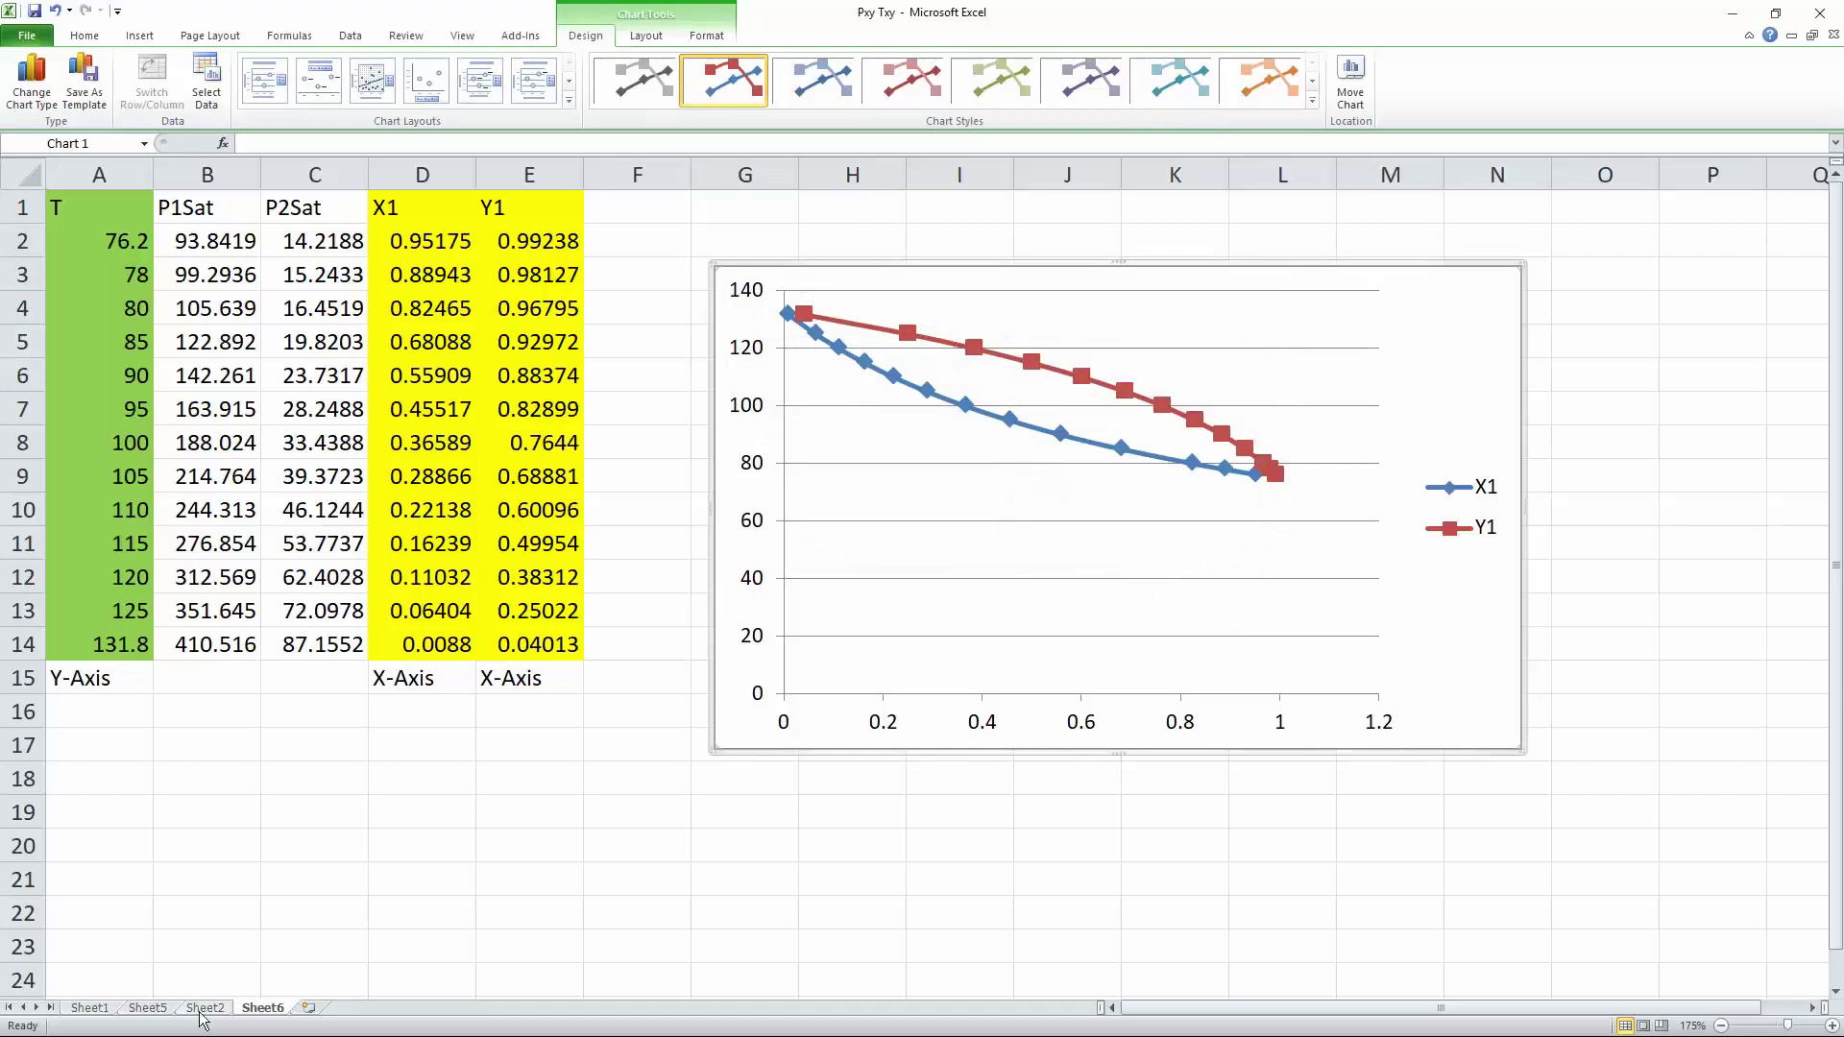
Step: Compare with the Sheet2 graph and fix the horizontal axis maximum of the Sheet6 chart at 1
{"action": "left_click", "coordinate": [217, 1006]}
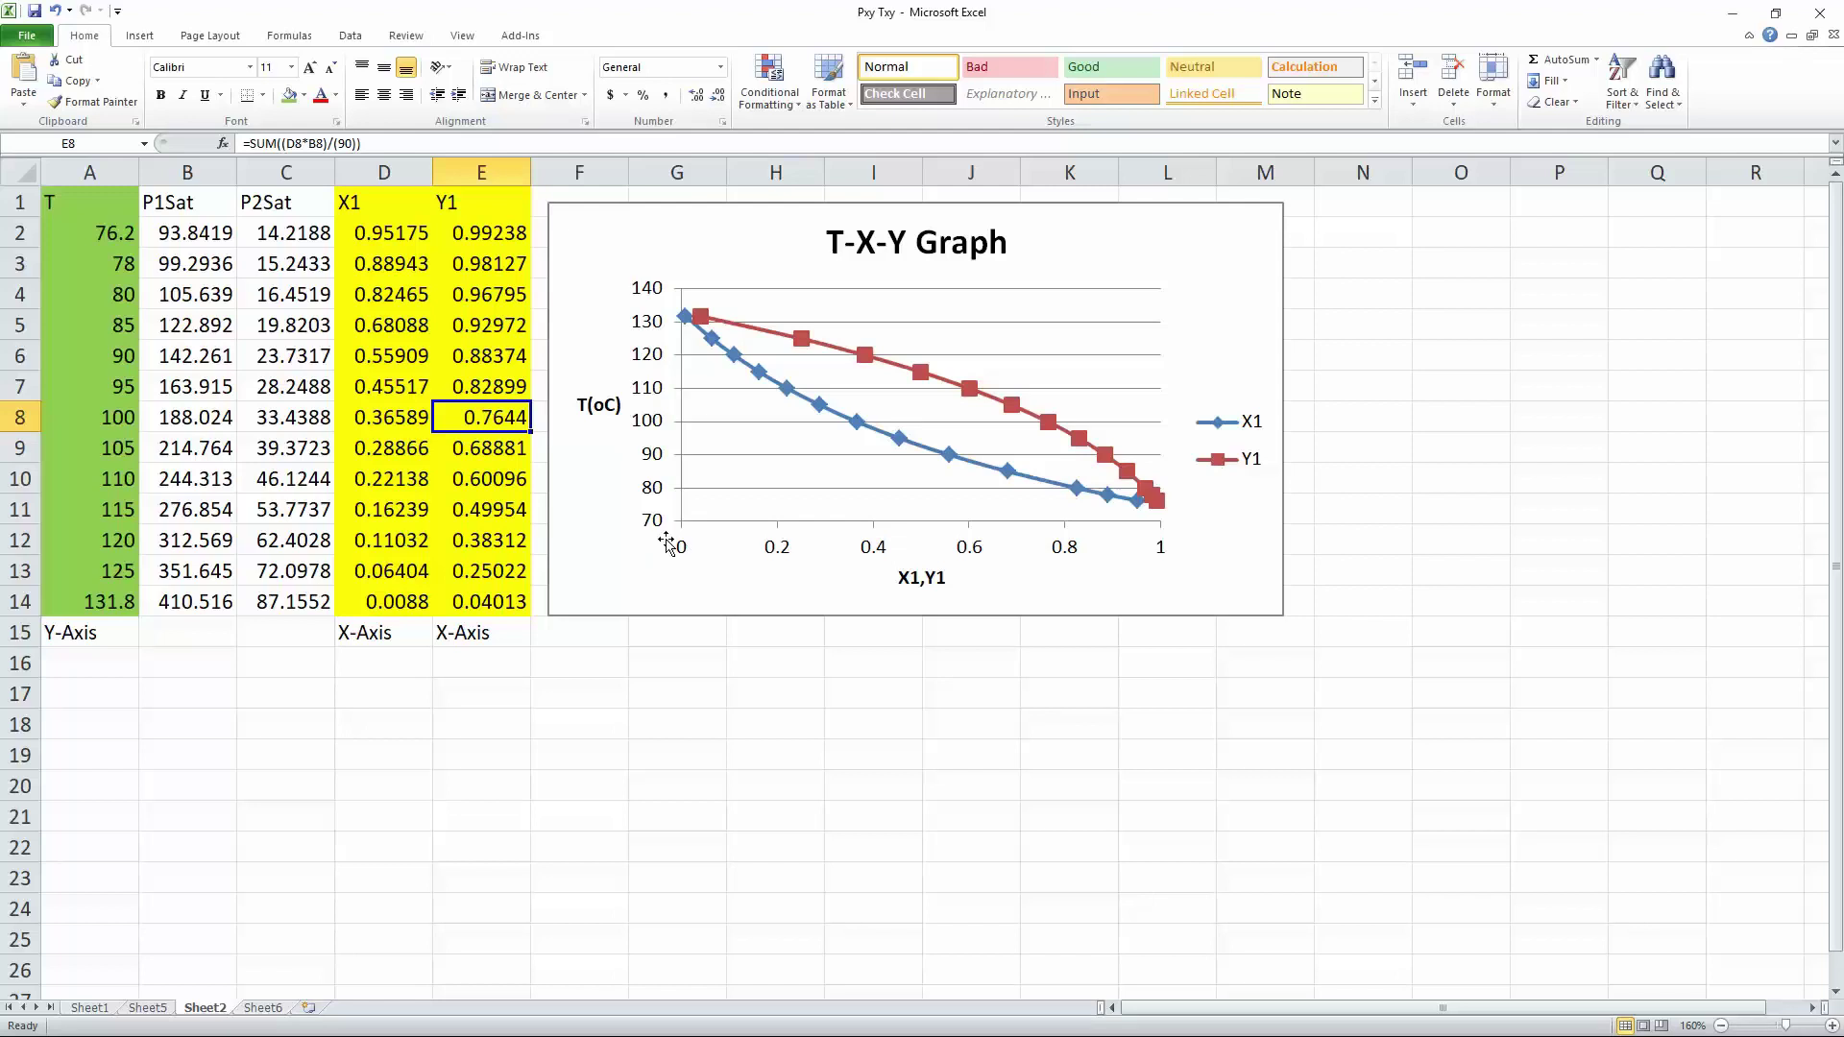
{"action": "left_click", "coordinate": [271, 1008]}
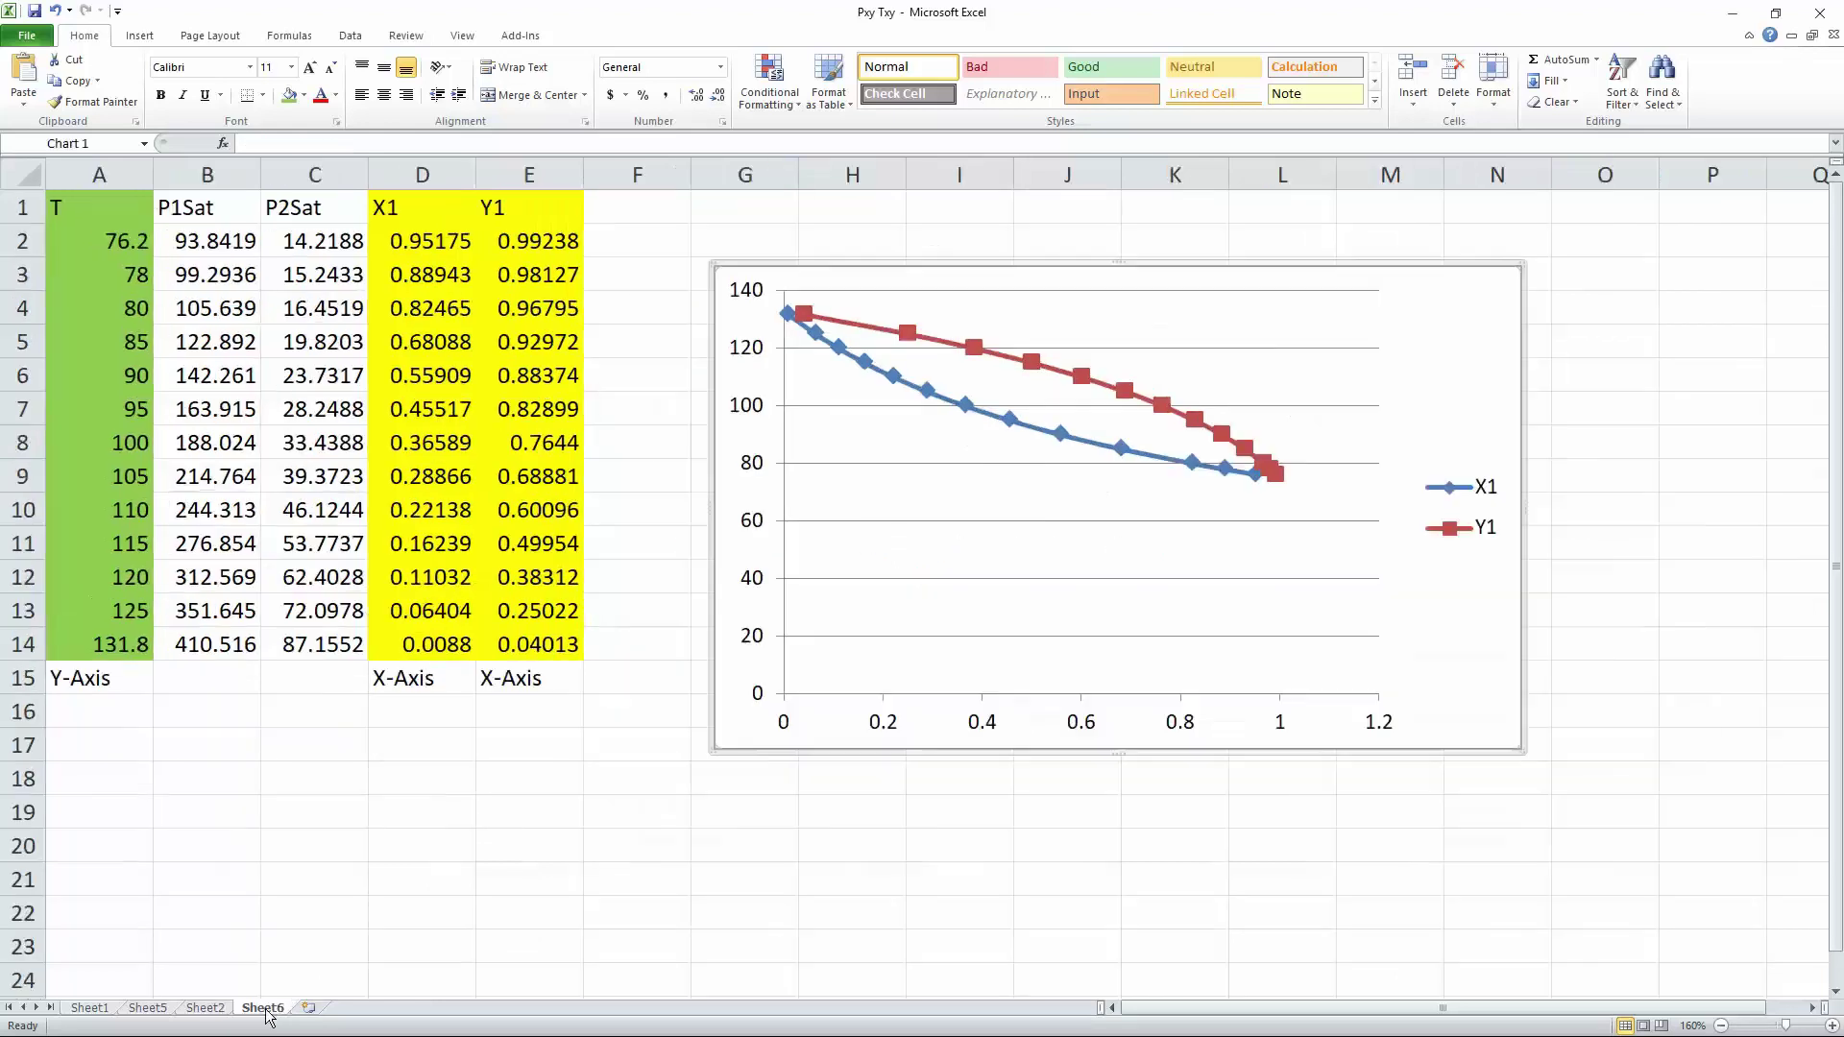
{"action": "double_click", "coordinate": [881, 727]}
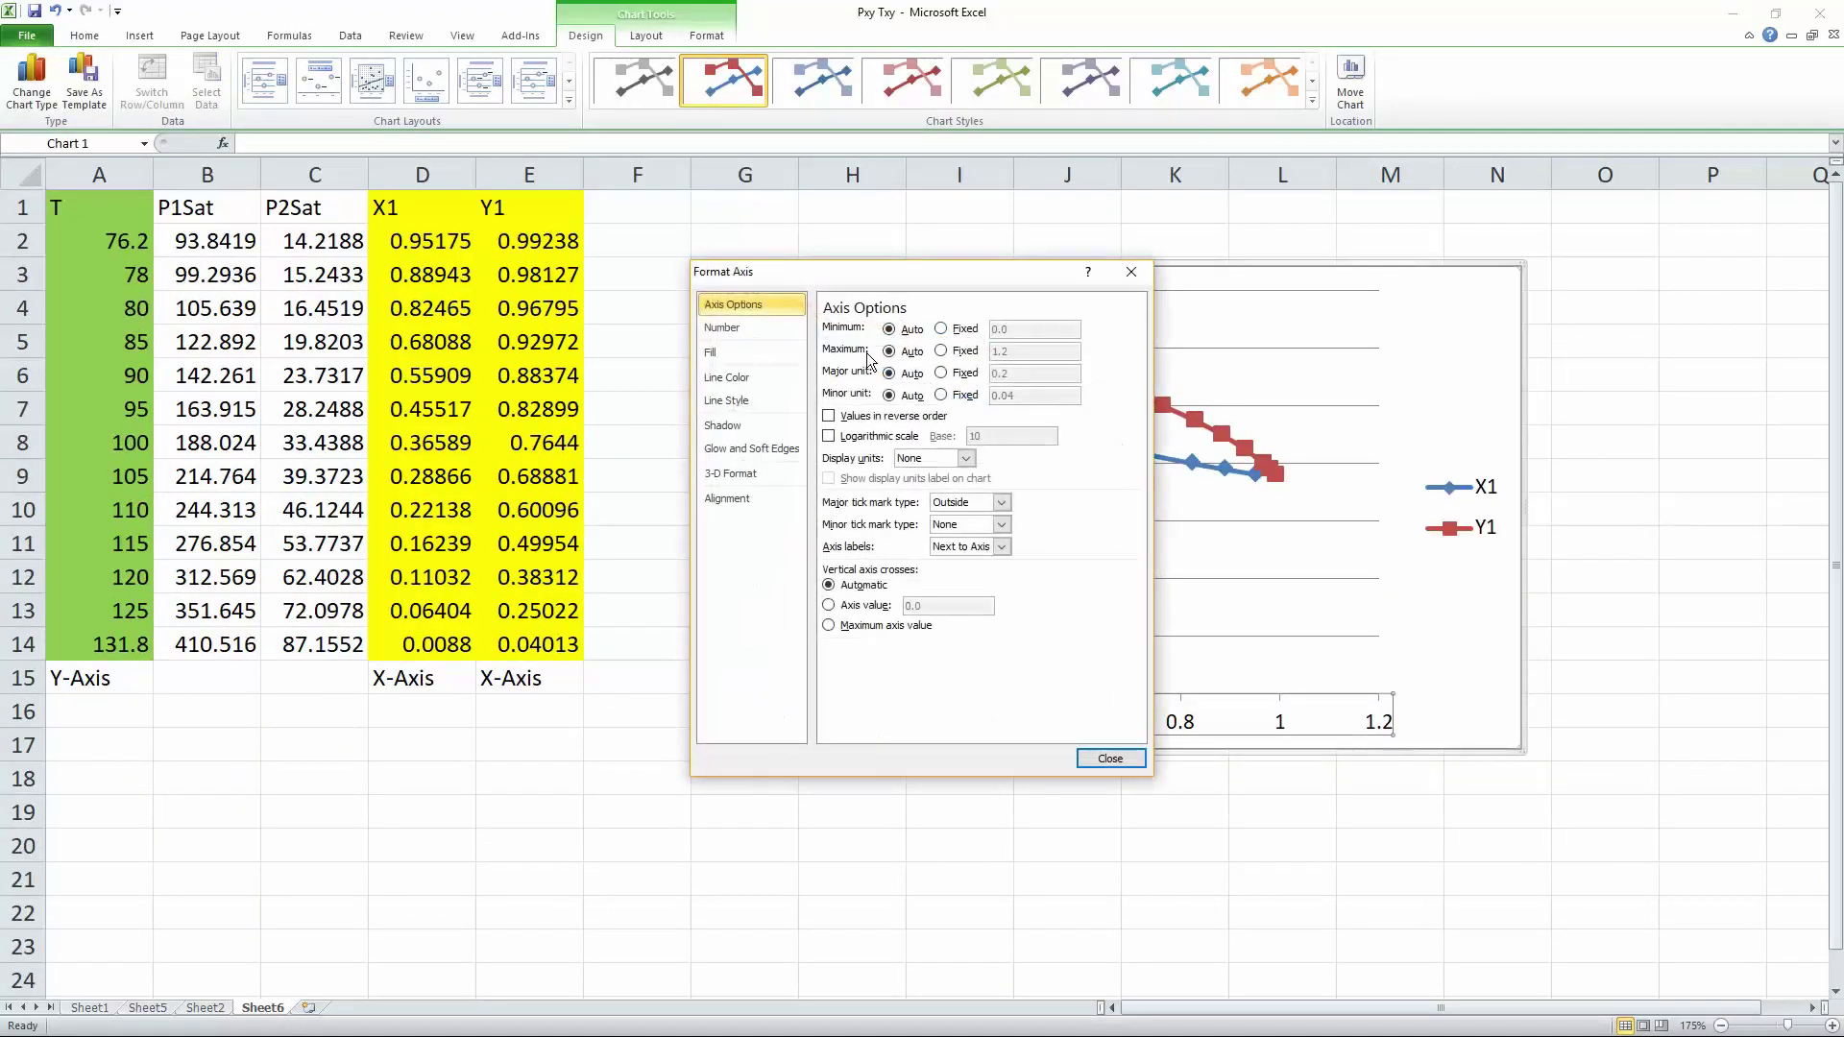
{"action": "left_click", "coordinate": [941, 351]}
{"action": "left_click", "coordinate": [1026, 354]}
{"action": "key", "text": "Tab"}
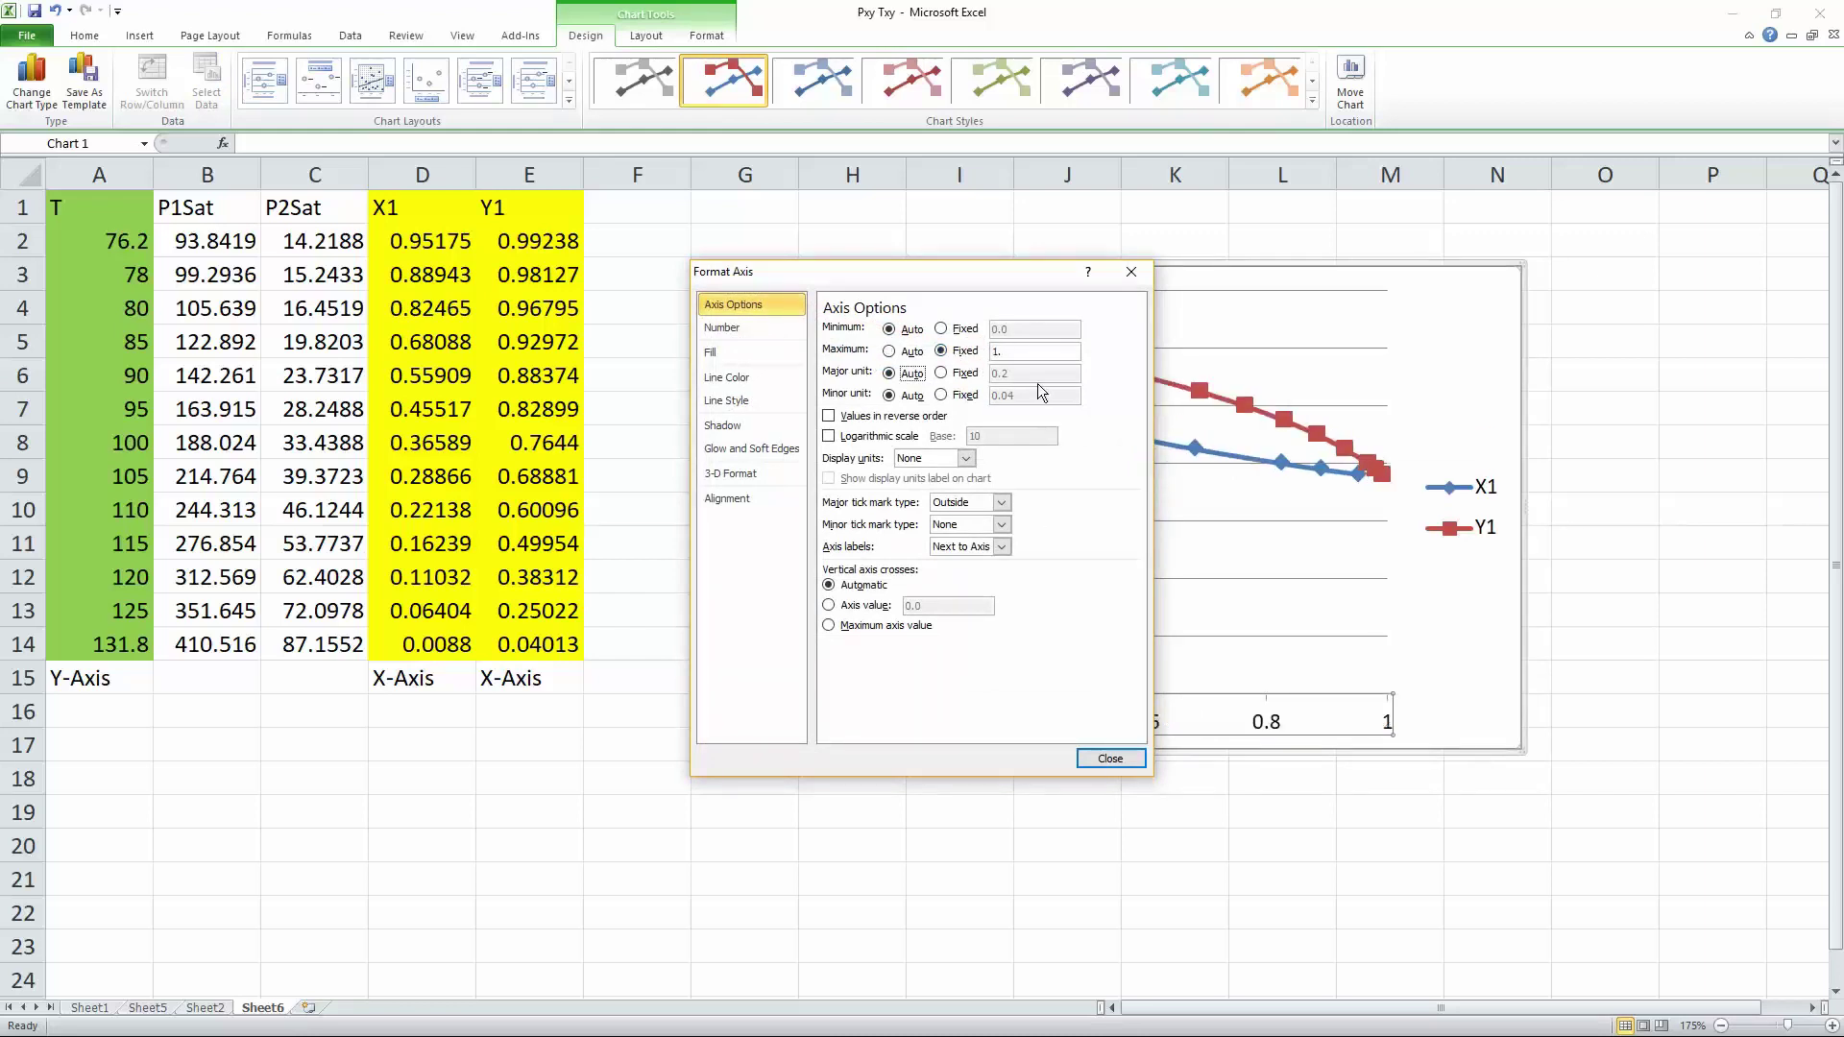
{"action": "left_click", "coordinate": [1110, 758]}
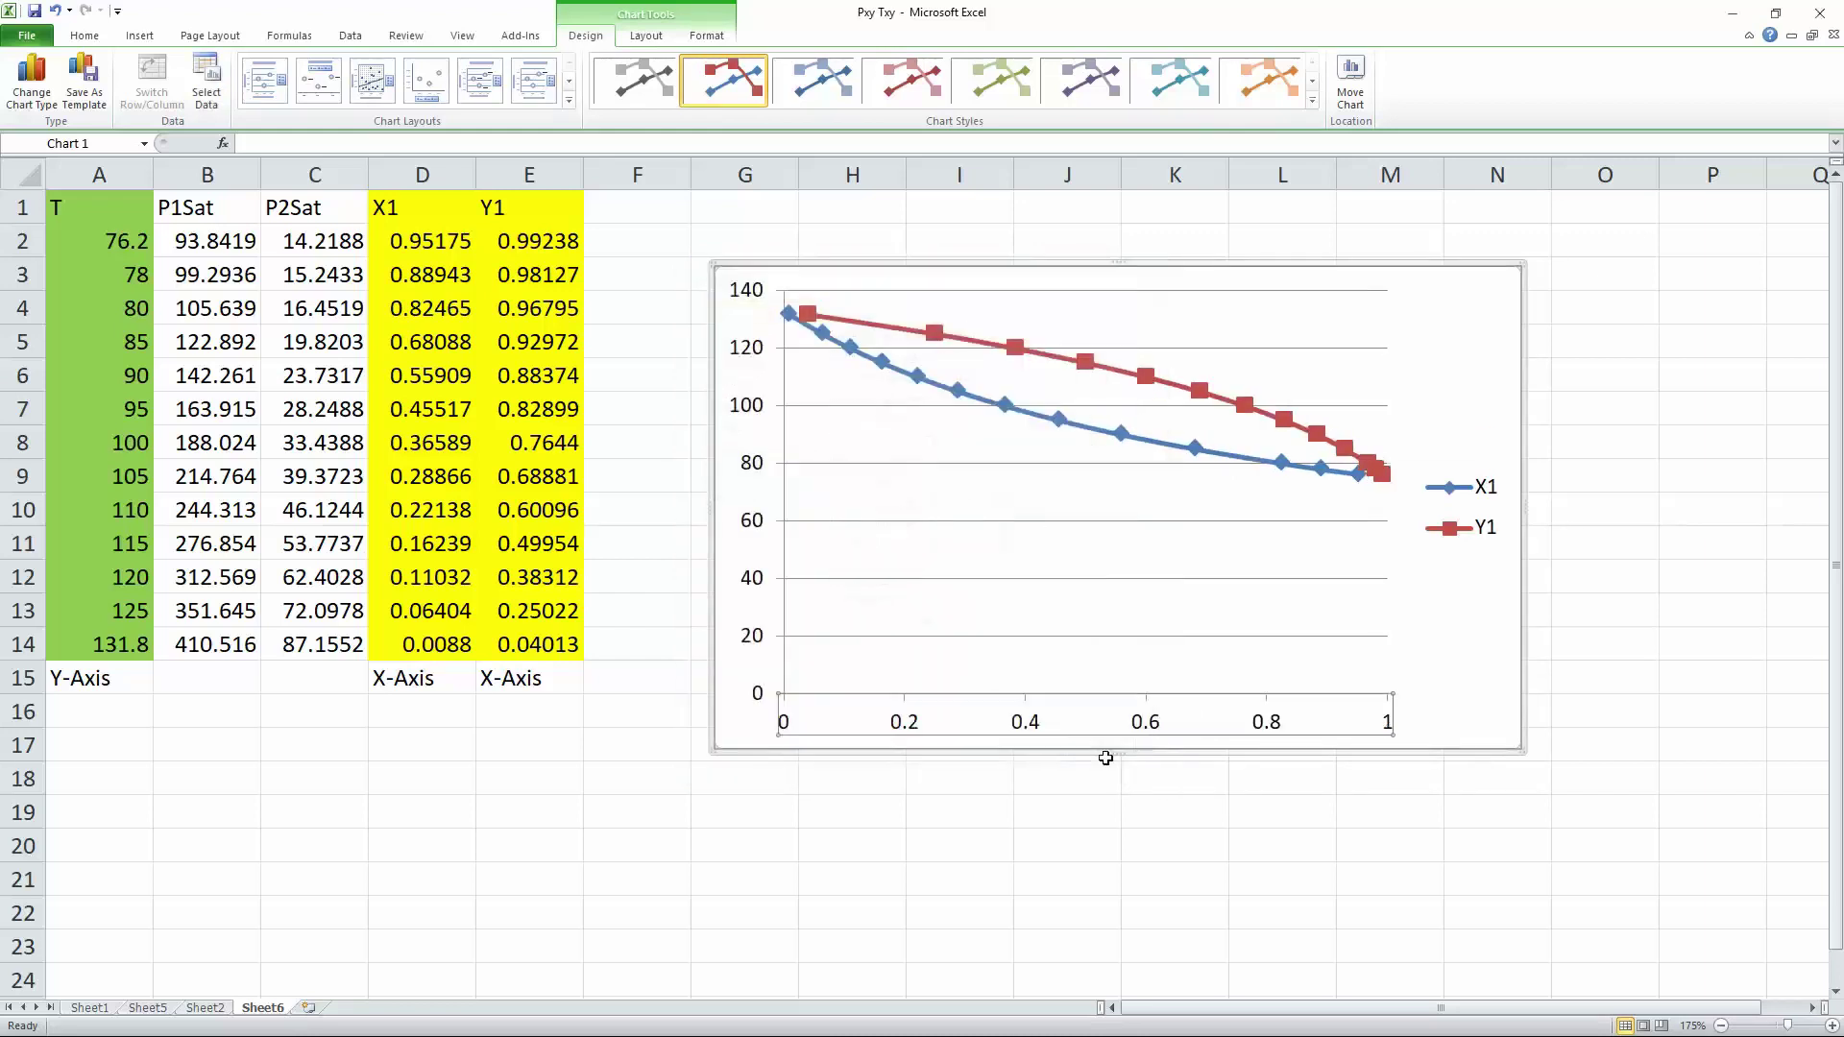
Step: Compare with the Sheet2 graph and fix the vertical axis minimum of the Sheet6 chart at 70
{"action": "left_click", "coordinate": [204, 1007]}
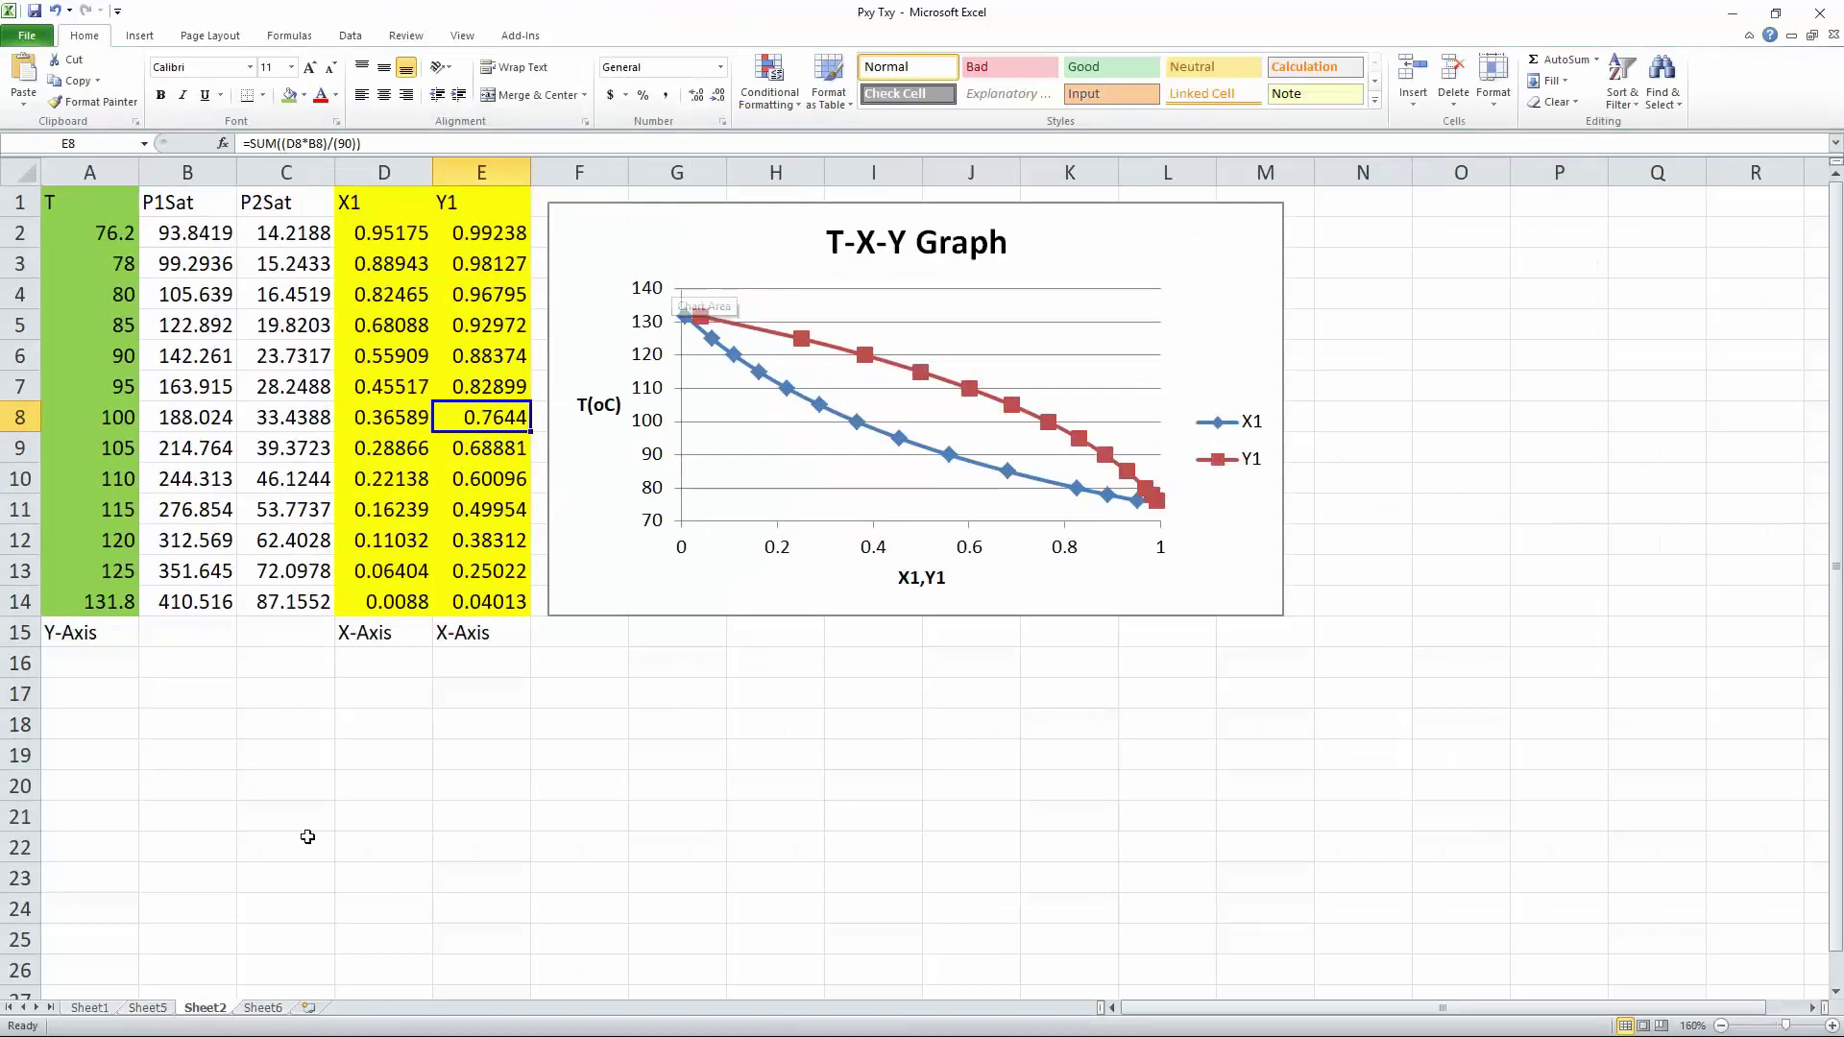
{"action": "left_click", "coordinate": [262, 1008]}
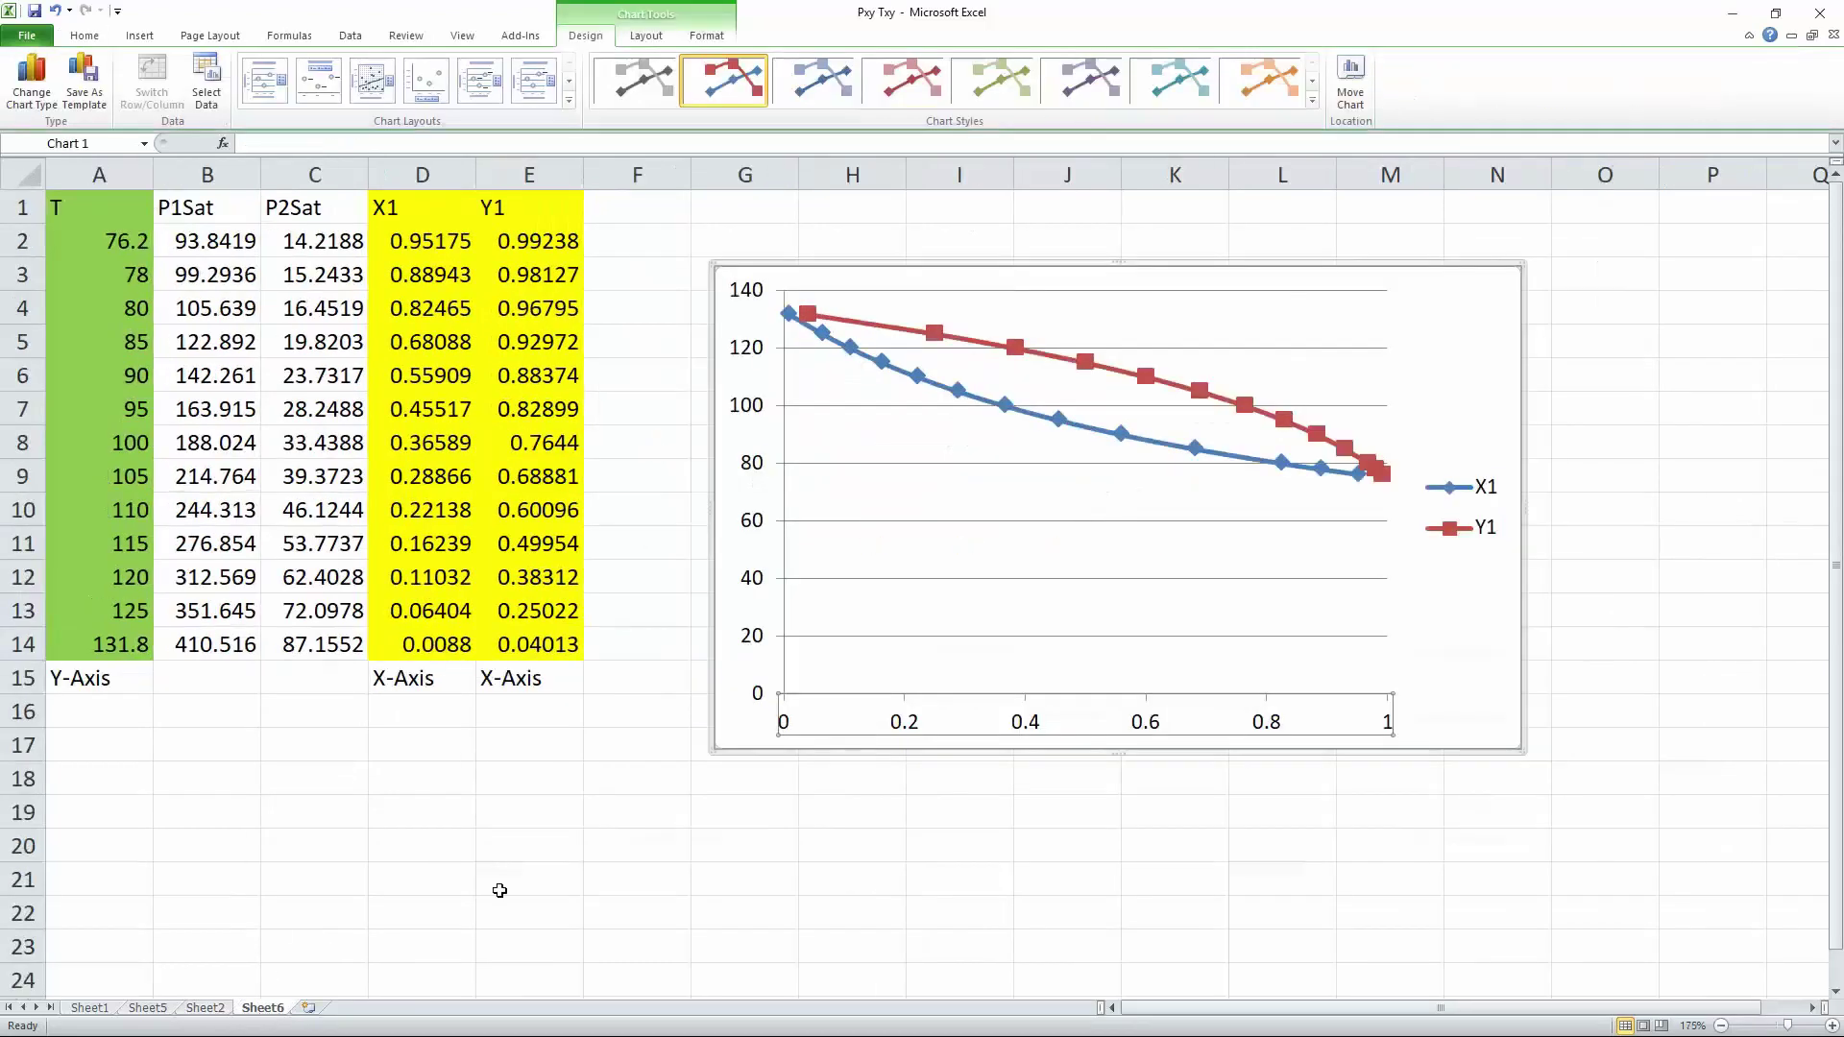
{"action": "double_click", "coordinate": [756, 466]}
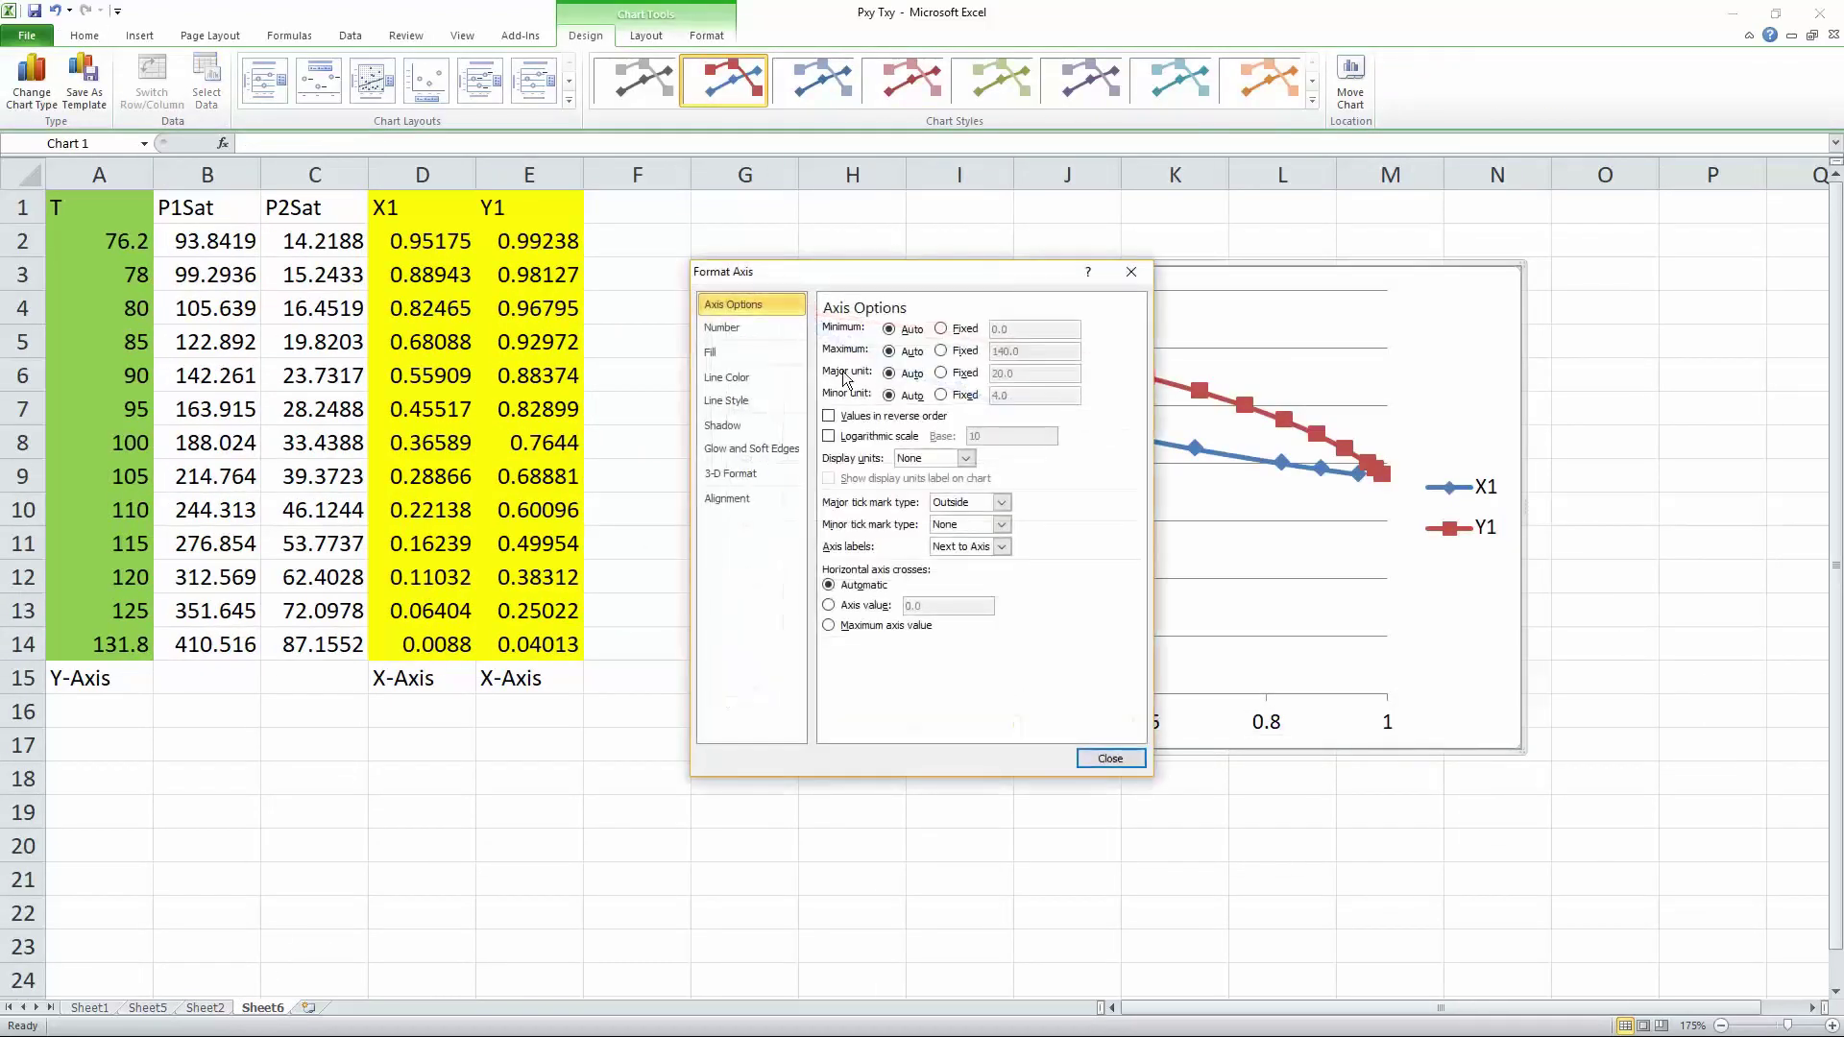
{"action": "left_click", "coordinate": [941, 328]}
{"action": "type", "text": "70"}
{"action": "left_click", "coordinate": [1109, 758]}
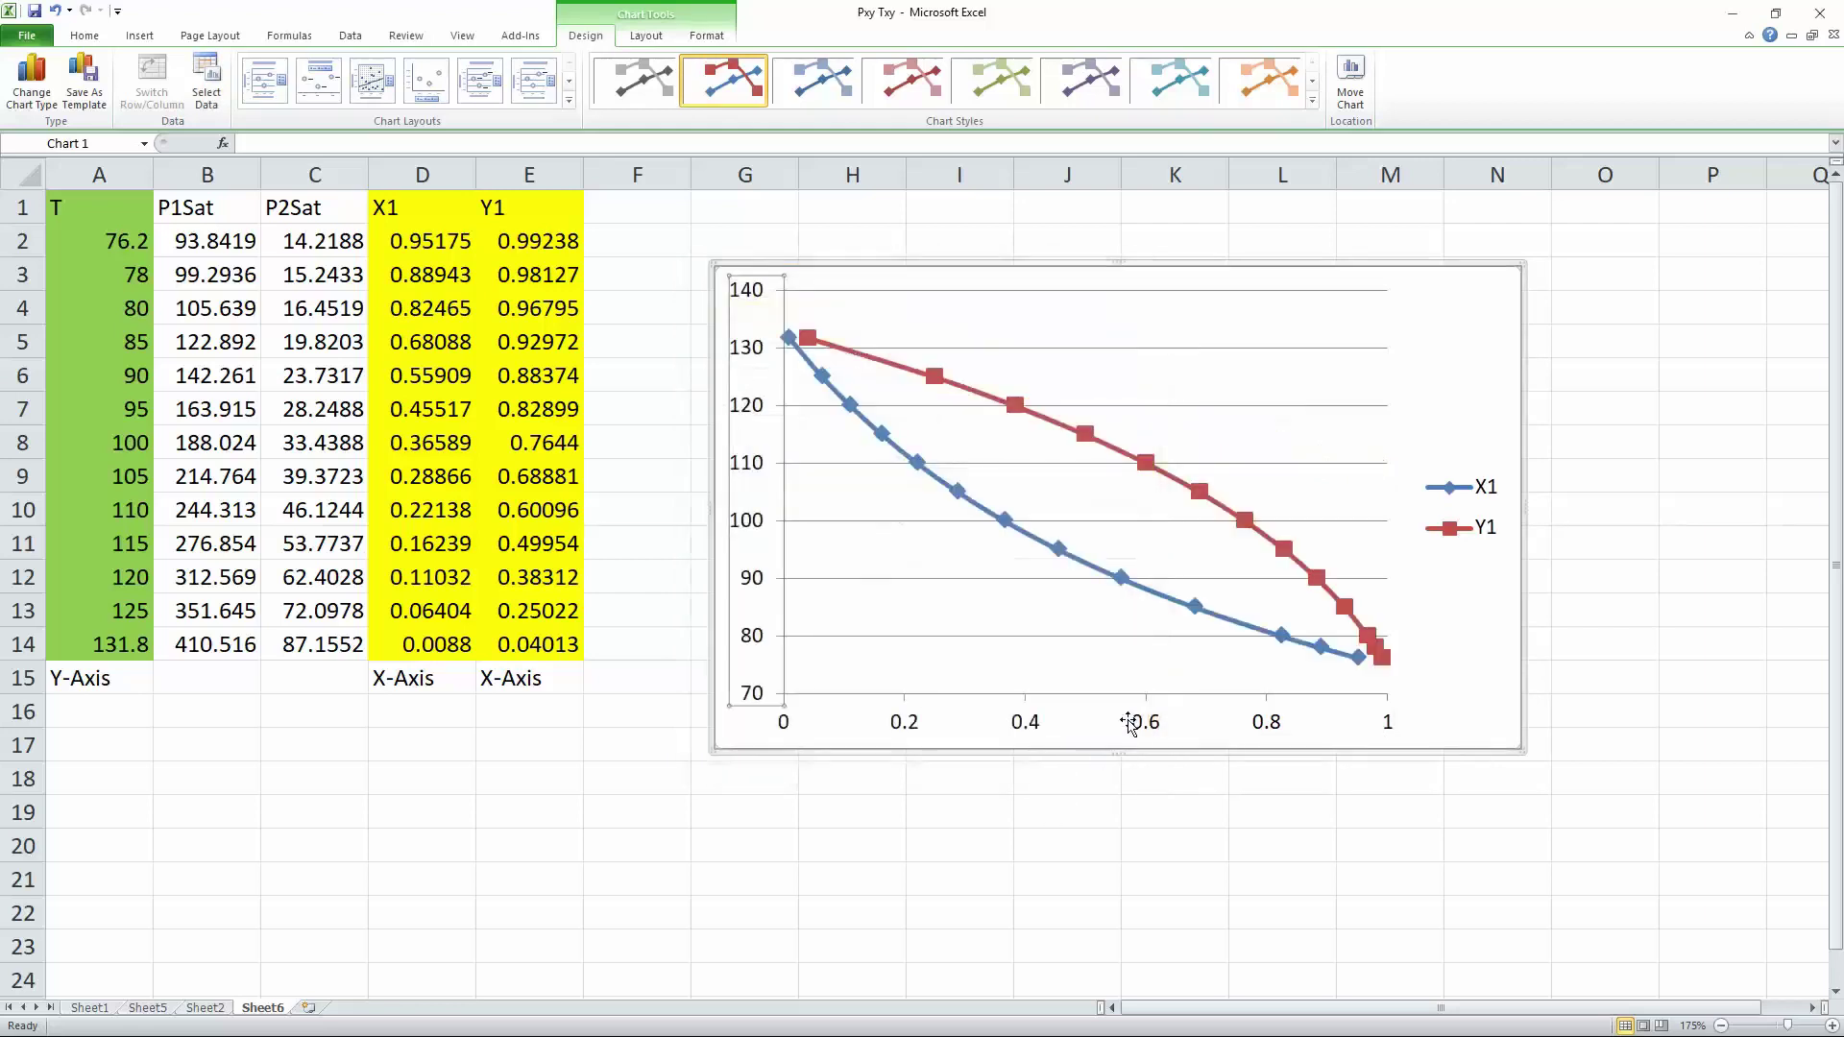
{"action": "left_click", "coordinate": [1140, 839]}
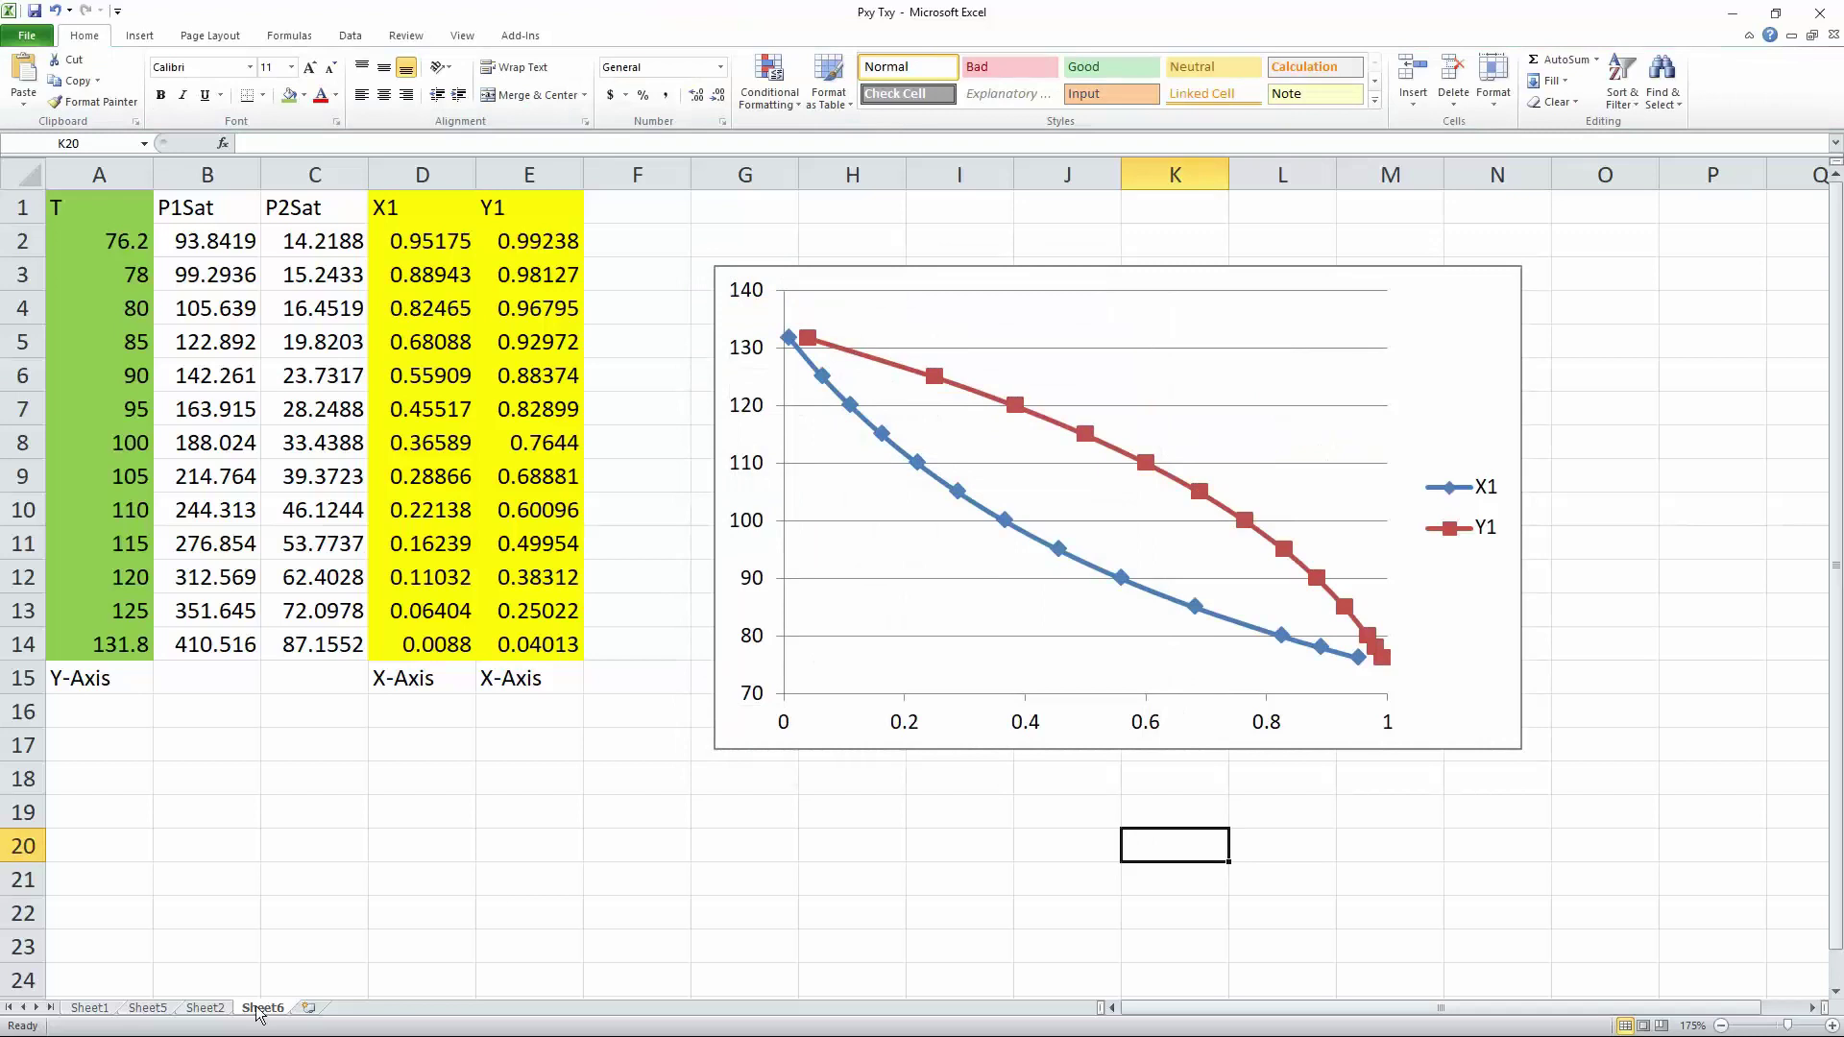
Step: Check the axis labels on the Sheet2 graph and add the title X1,Y1 below the Sheet6 chart's horizontal axis
{"action": "left_click", "coordinate": [205, 1008]}
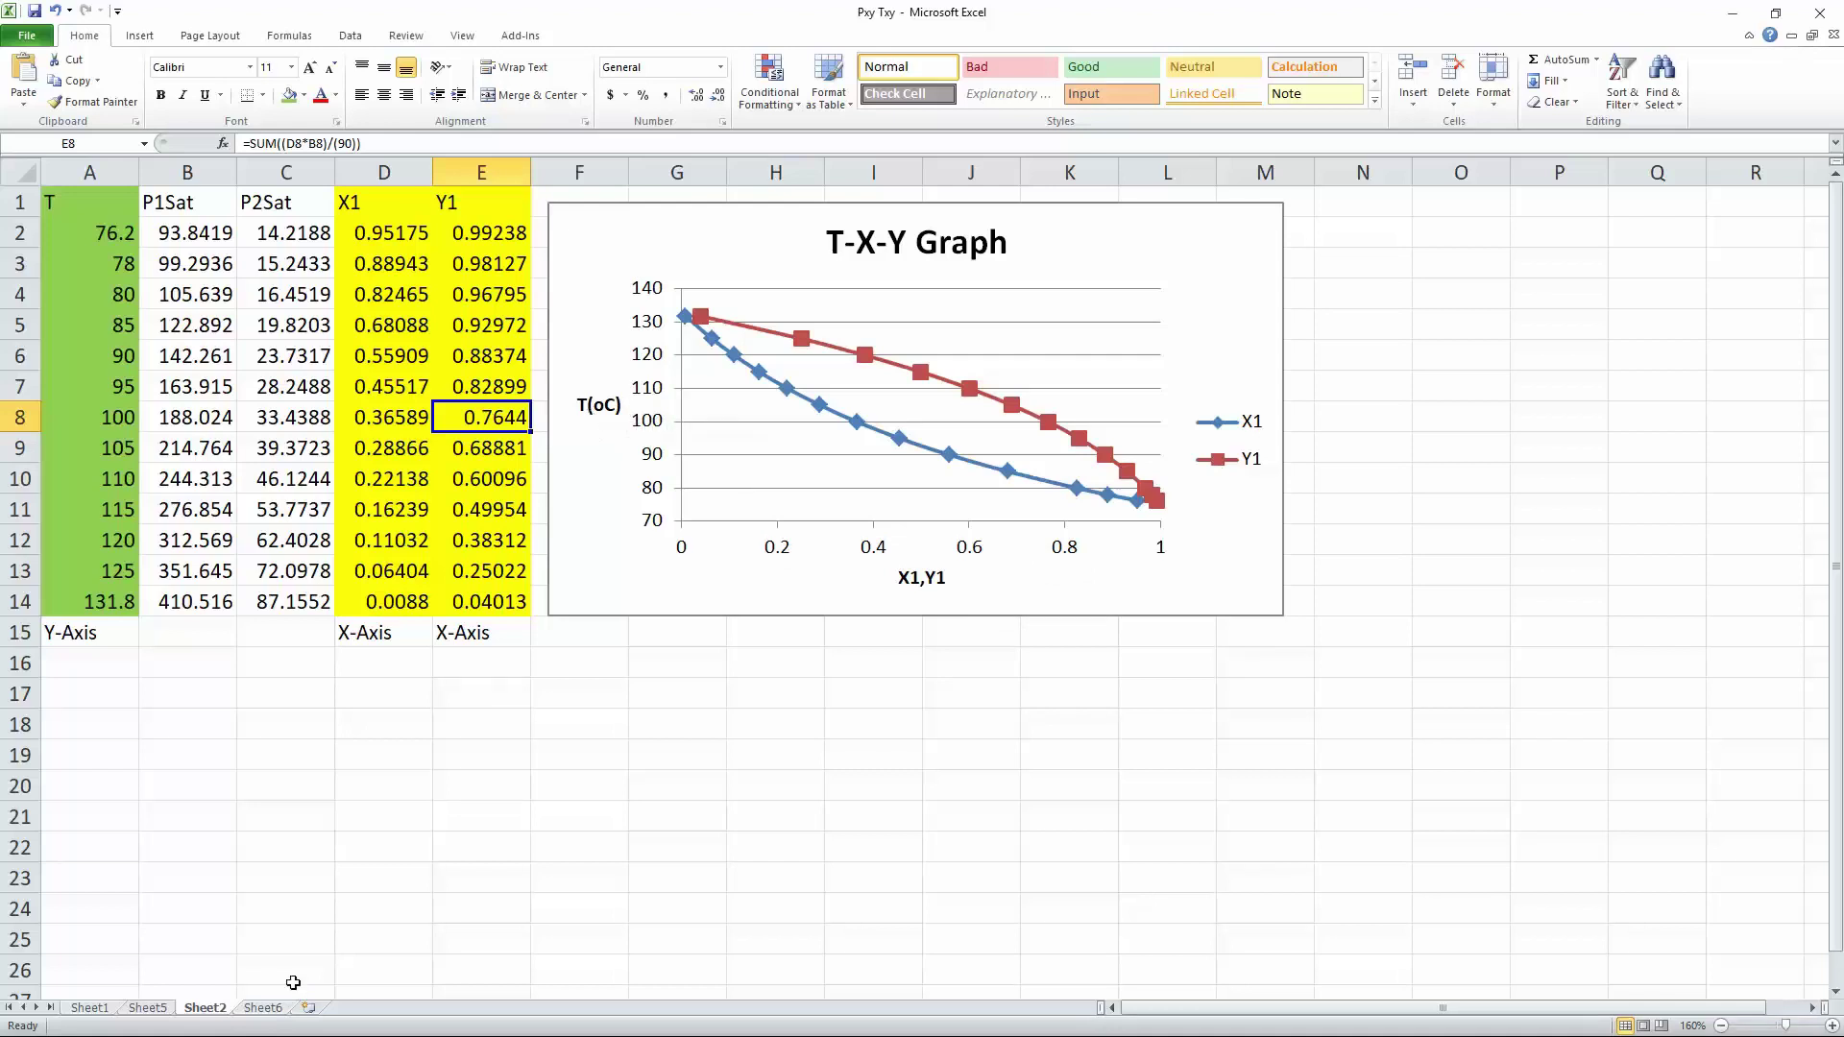
{"action": "left_click", "coordinate": [262, 1008]}
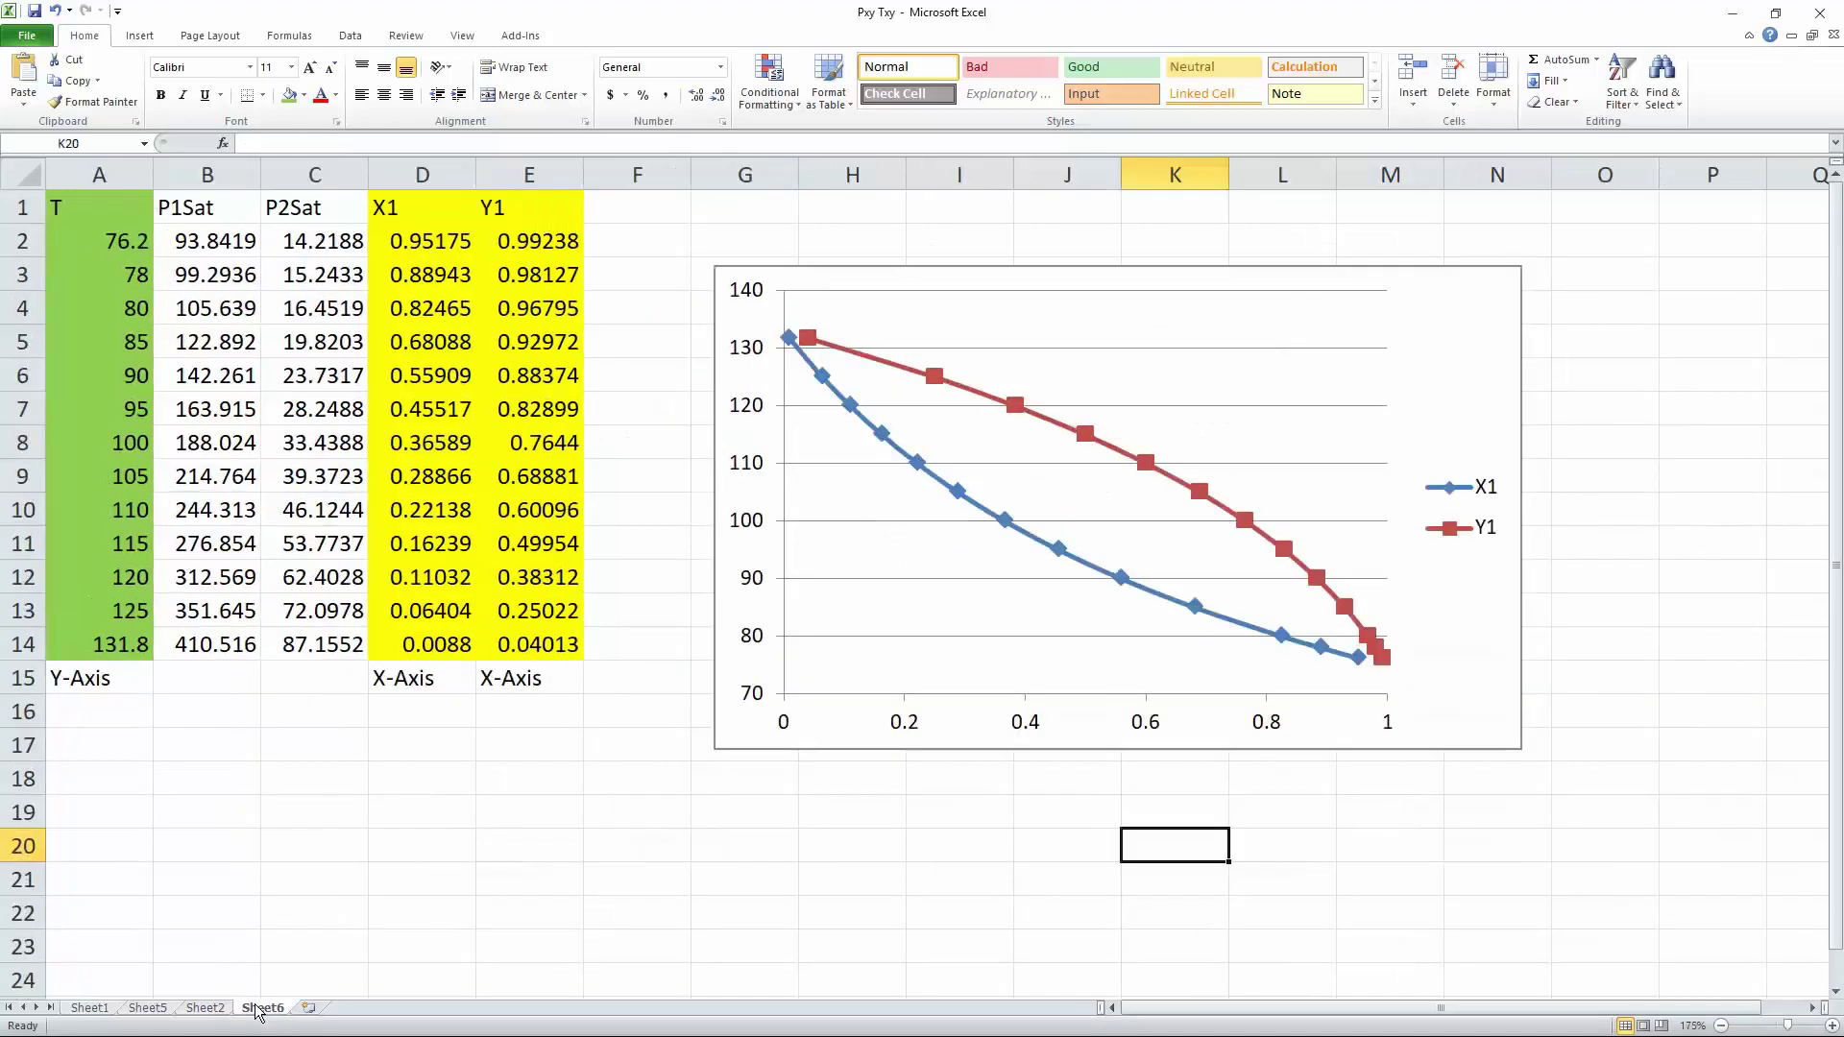
{"action": "left_click", "coordinate": [987, 279]}
{"action": "key", "text": "Escape"}
{"action": "left_click", "coordinate": [1101, 309]}
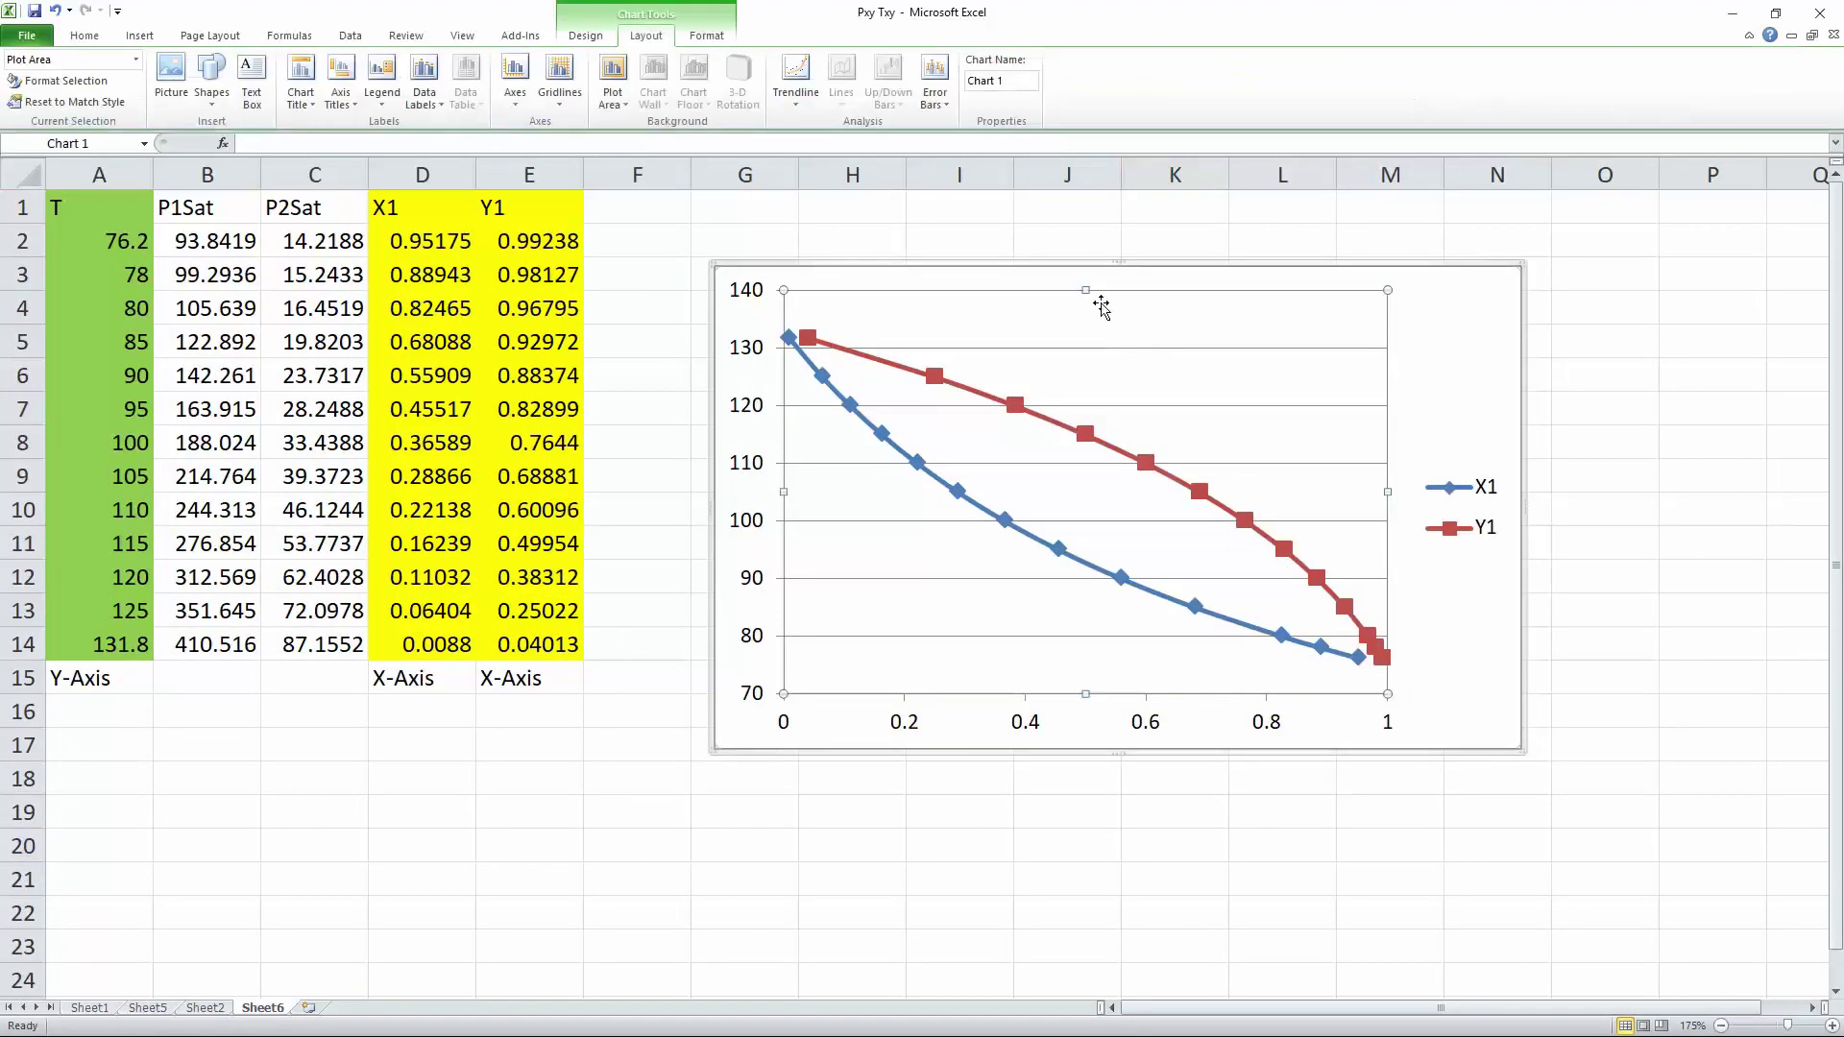
{"action": "left_click", "coordinate": [339, 98]}
{"action": "mouse_move", "coordinate": [321, 132]}
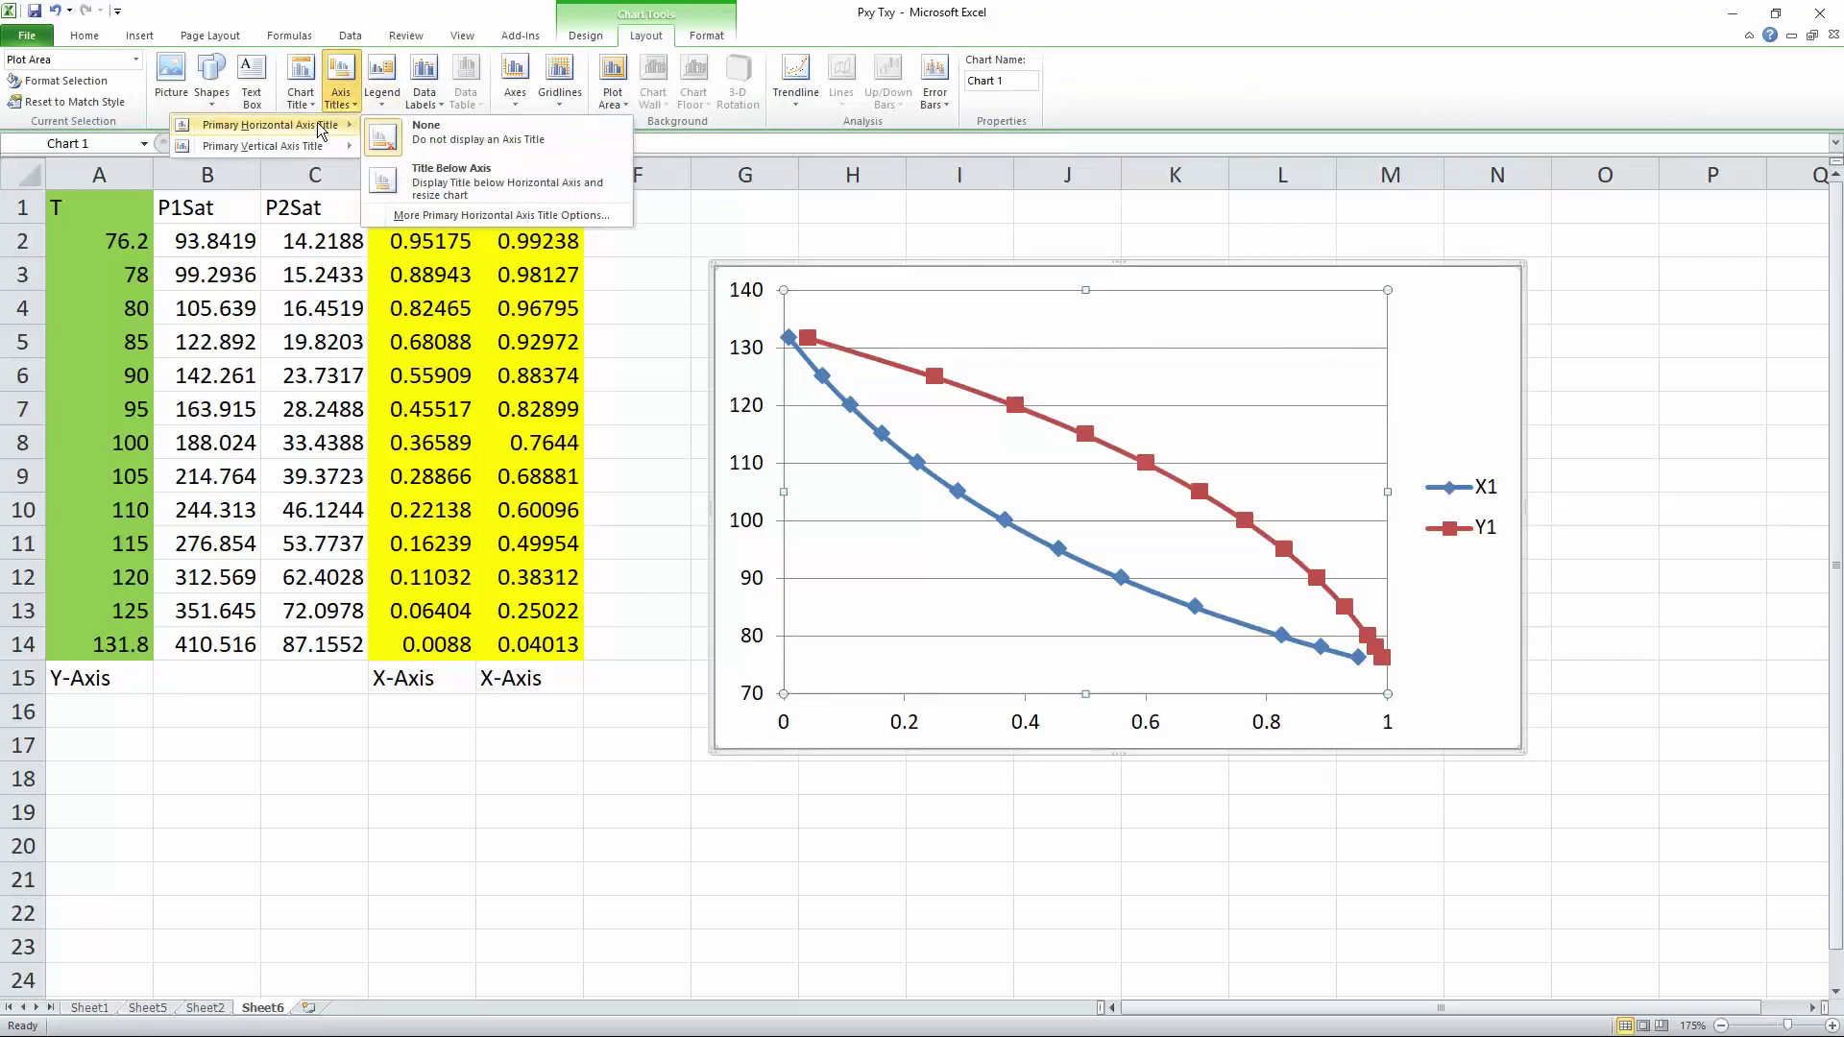
{"action": "left_click", "coordinate": [452, 178]}
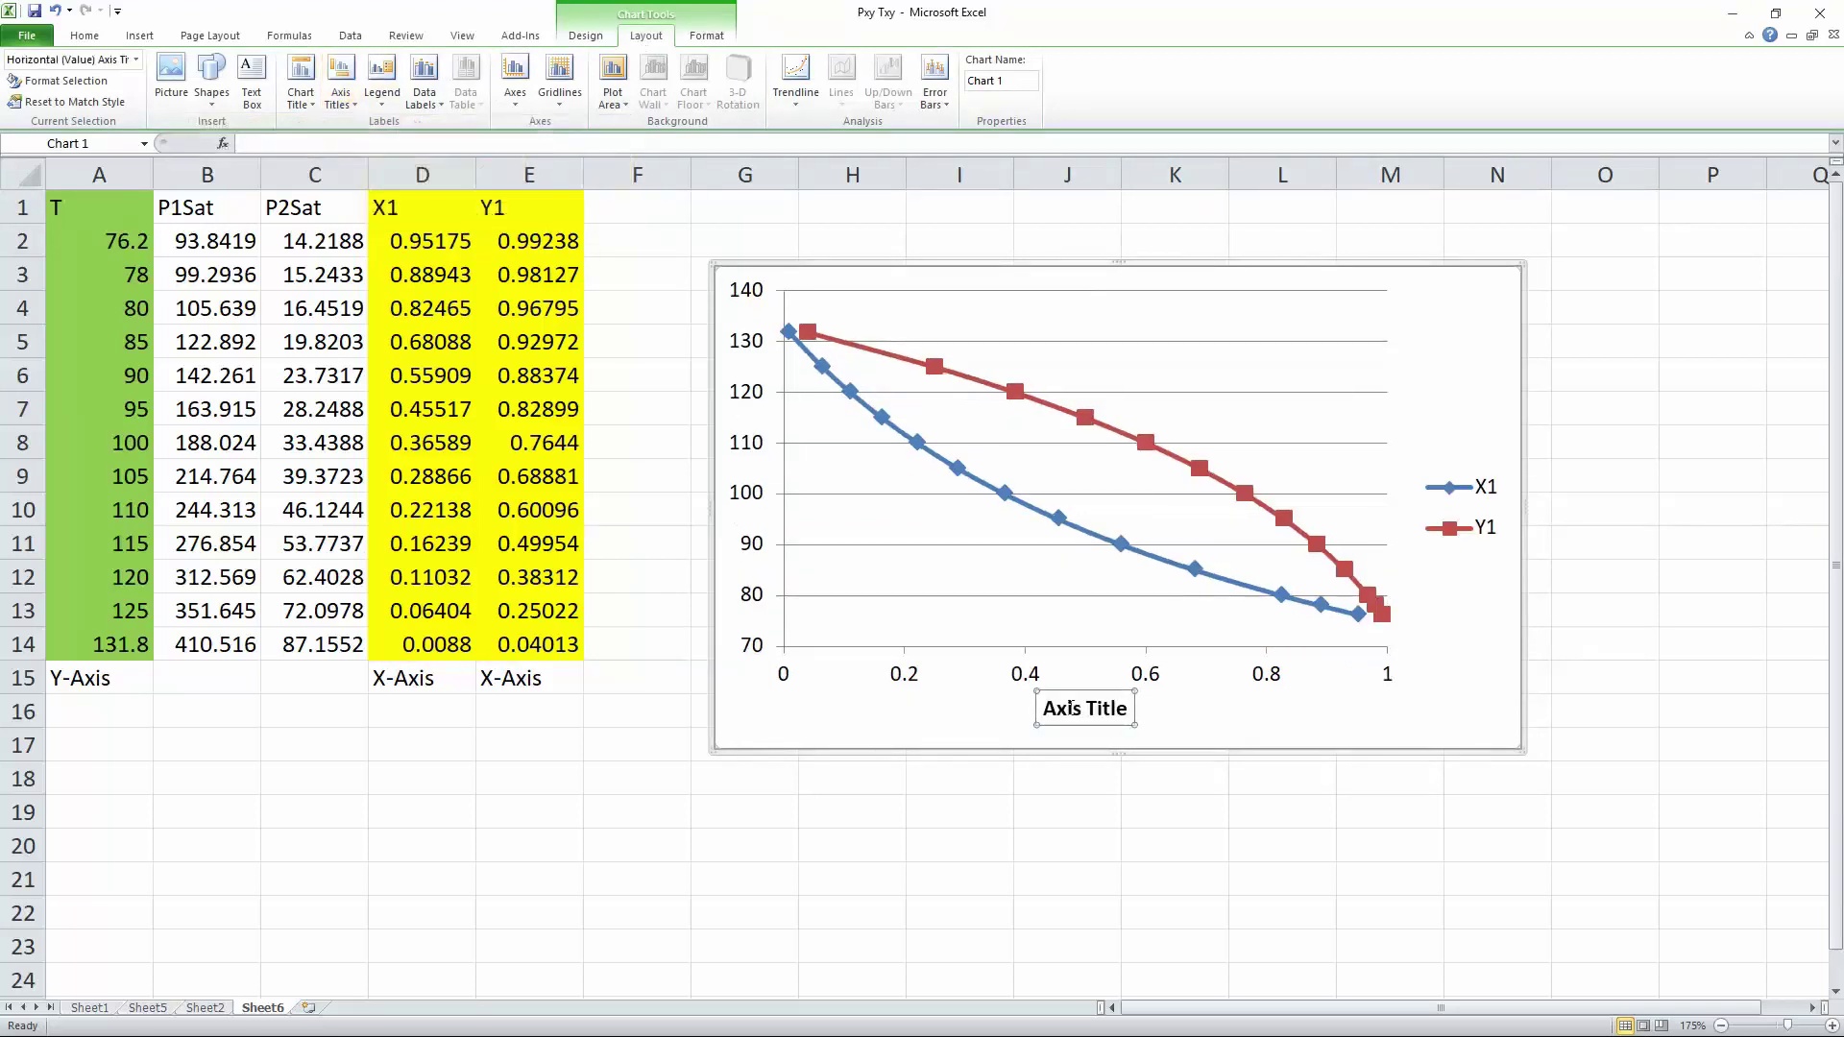
{"action": "triple_click", "coordinate": [1075, 715]}
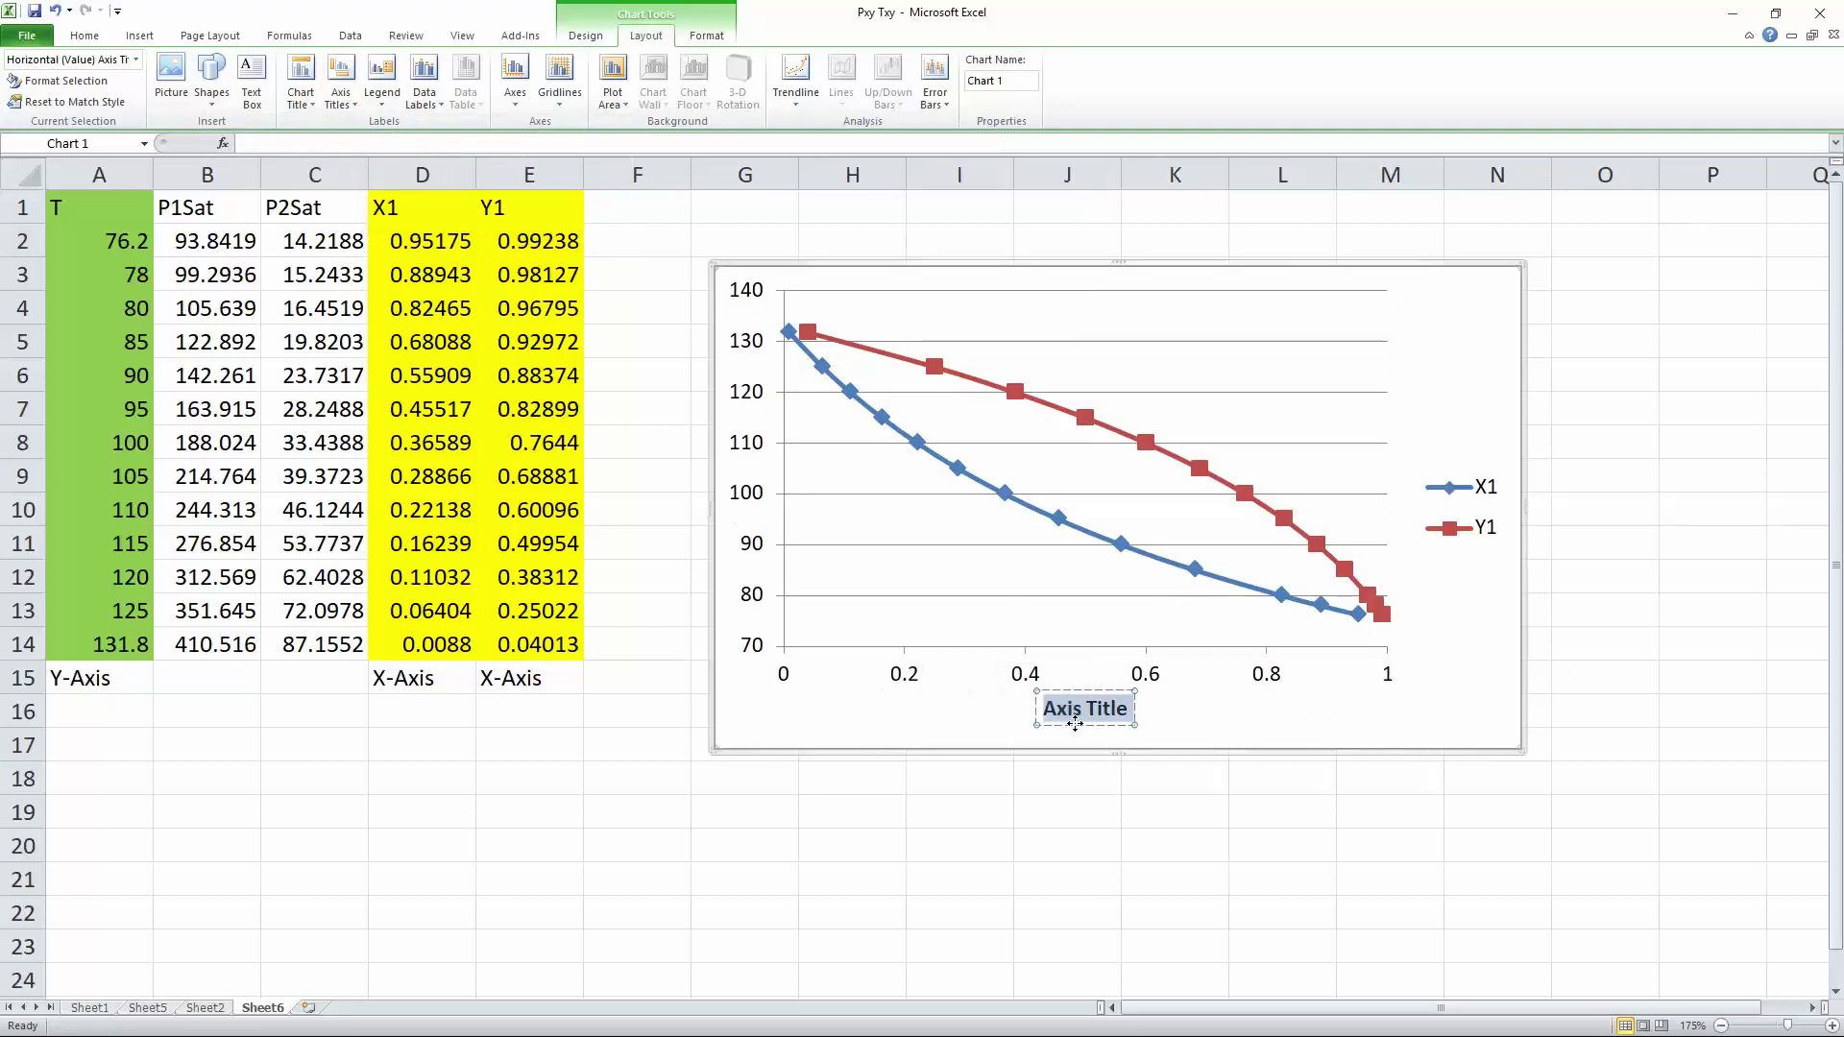
{"action": "type", "text": "X1,Y1"}
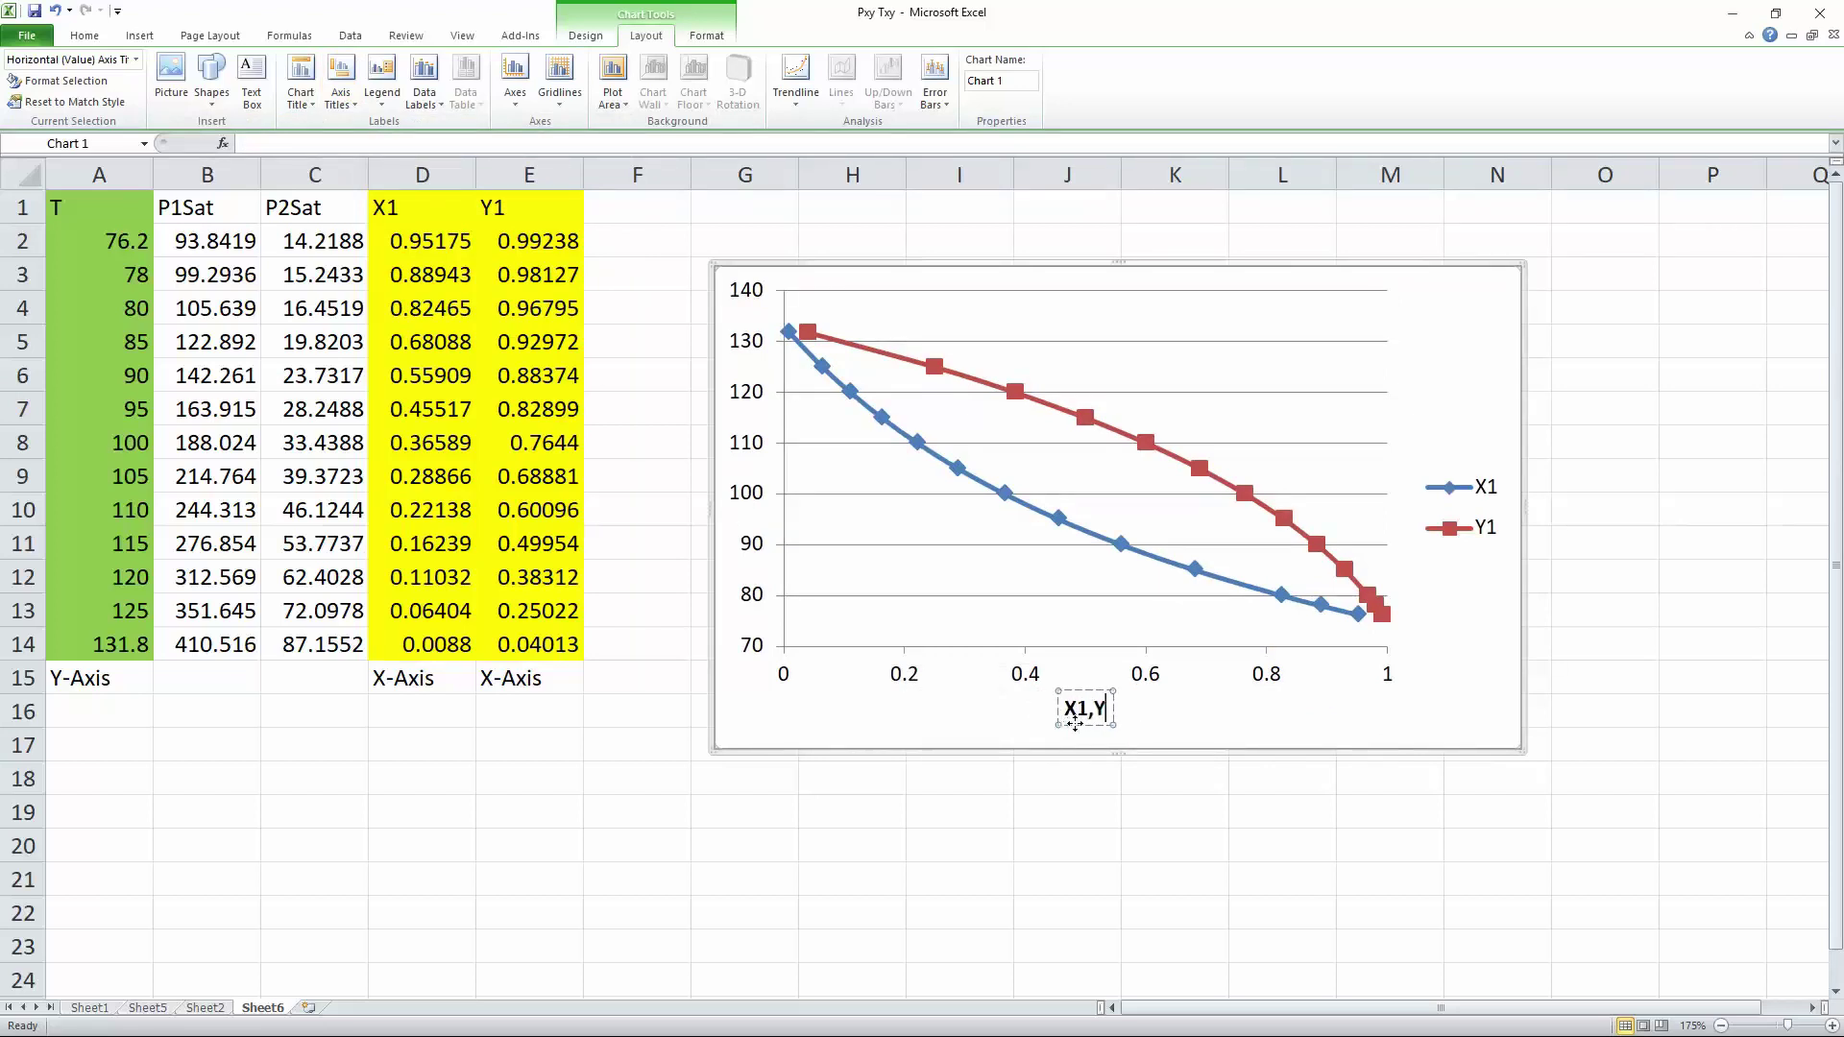
{"action": "left_click", "coordinate": [912, 811]}
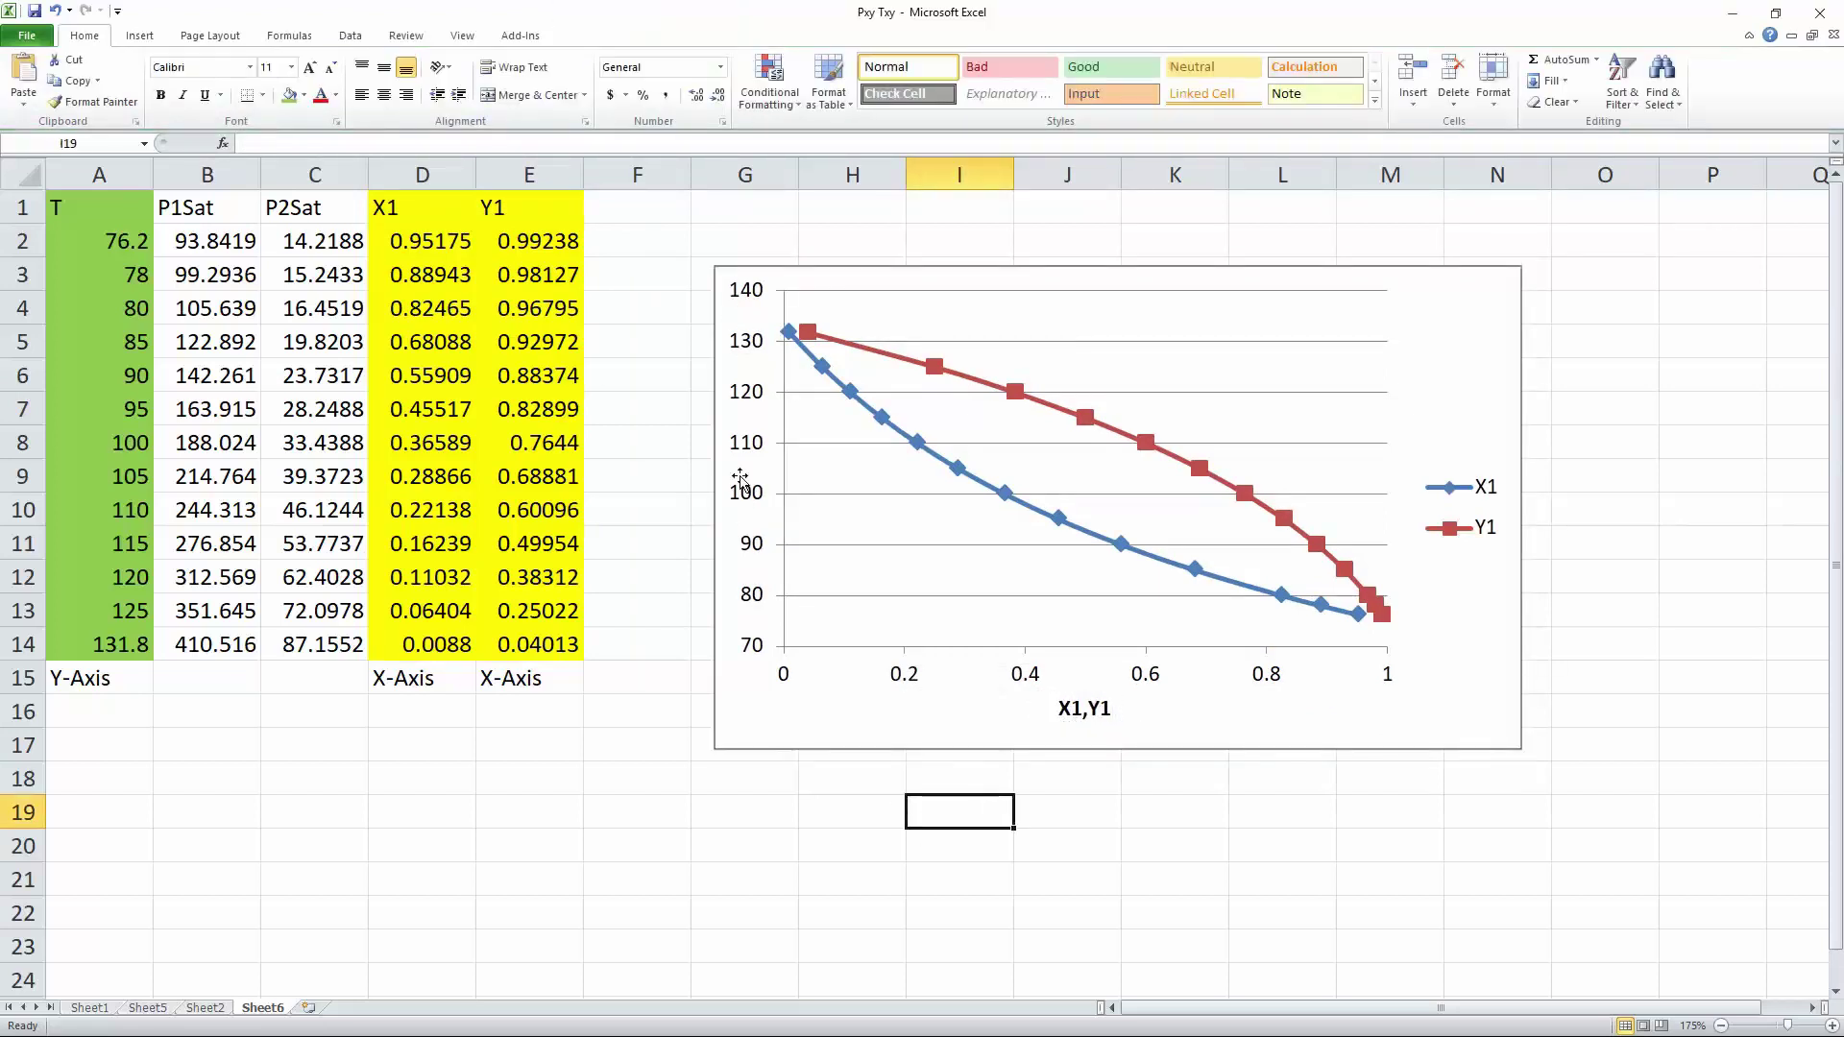
Step: Add a horizontally oriented title reading T(oC) to the chart's vertical axis
{"action": "left_click", "coordinate": [869, 274]}
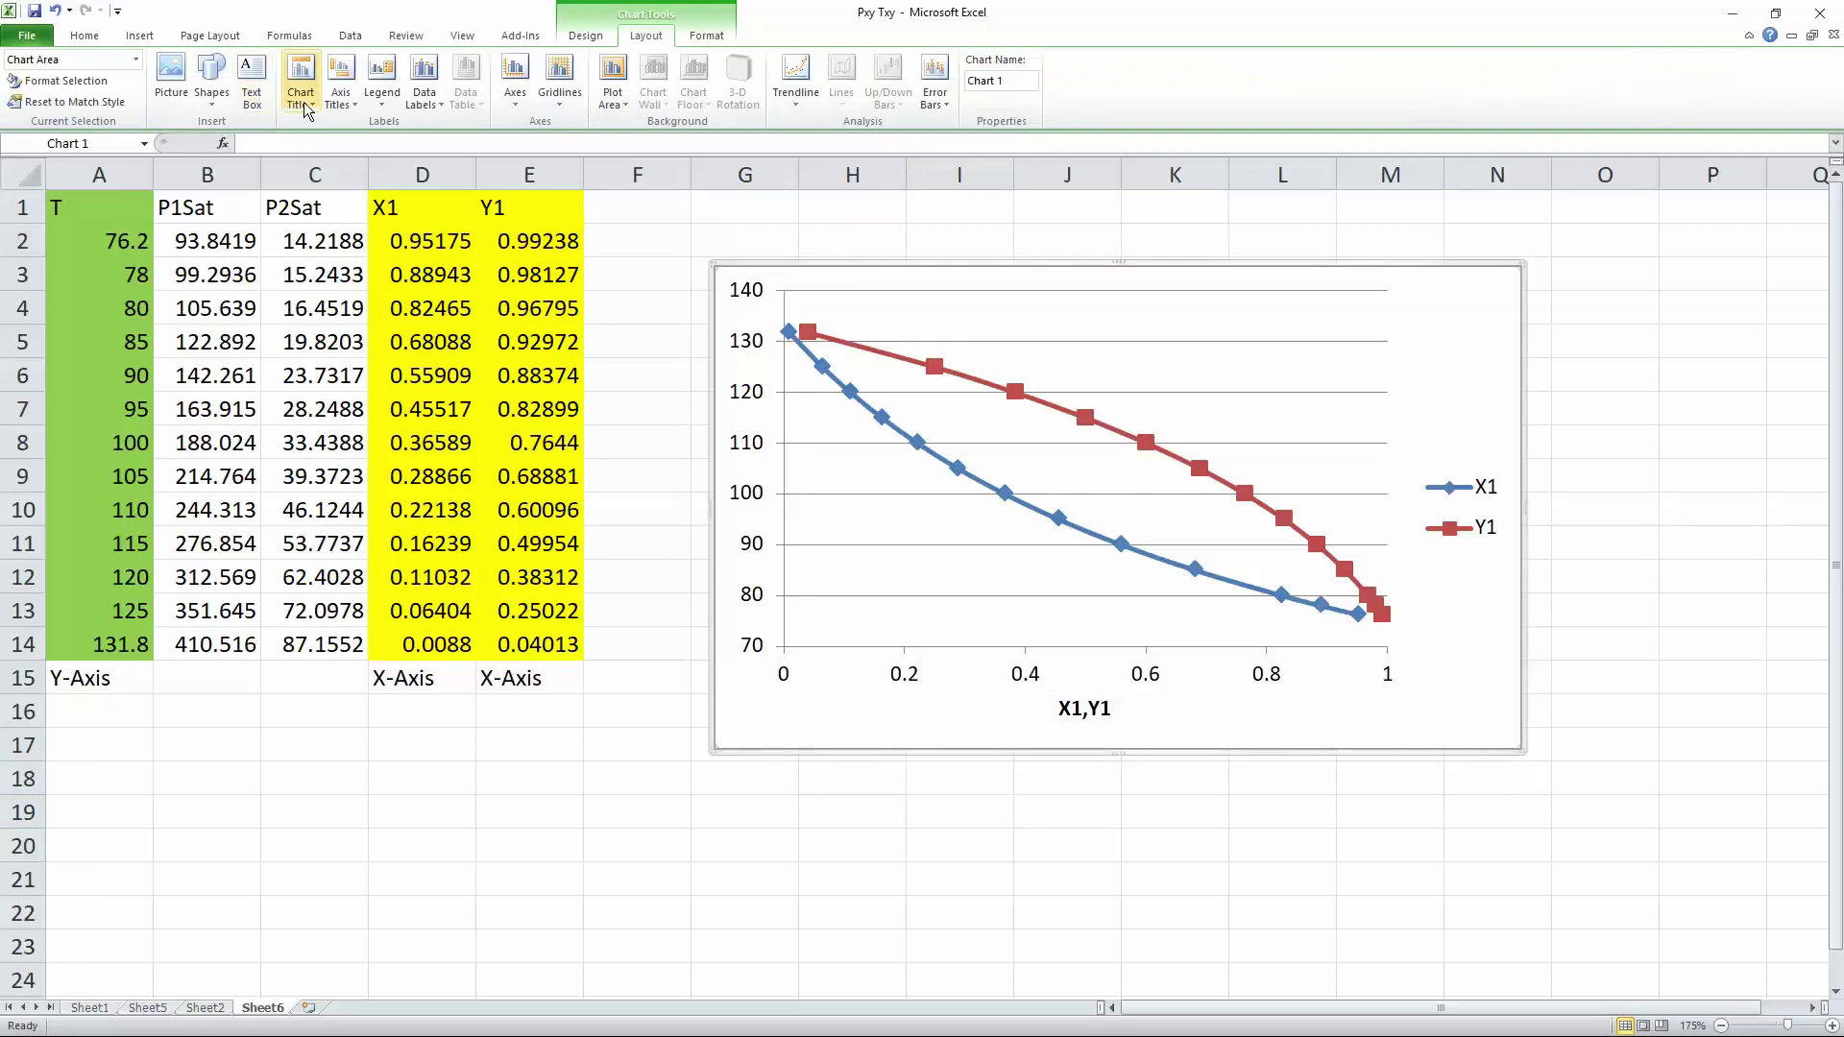
{"action": "left_click", "coordinate": [341, 106]}
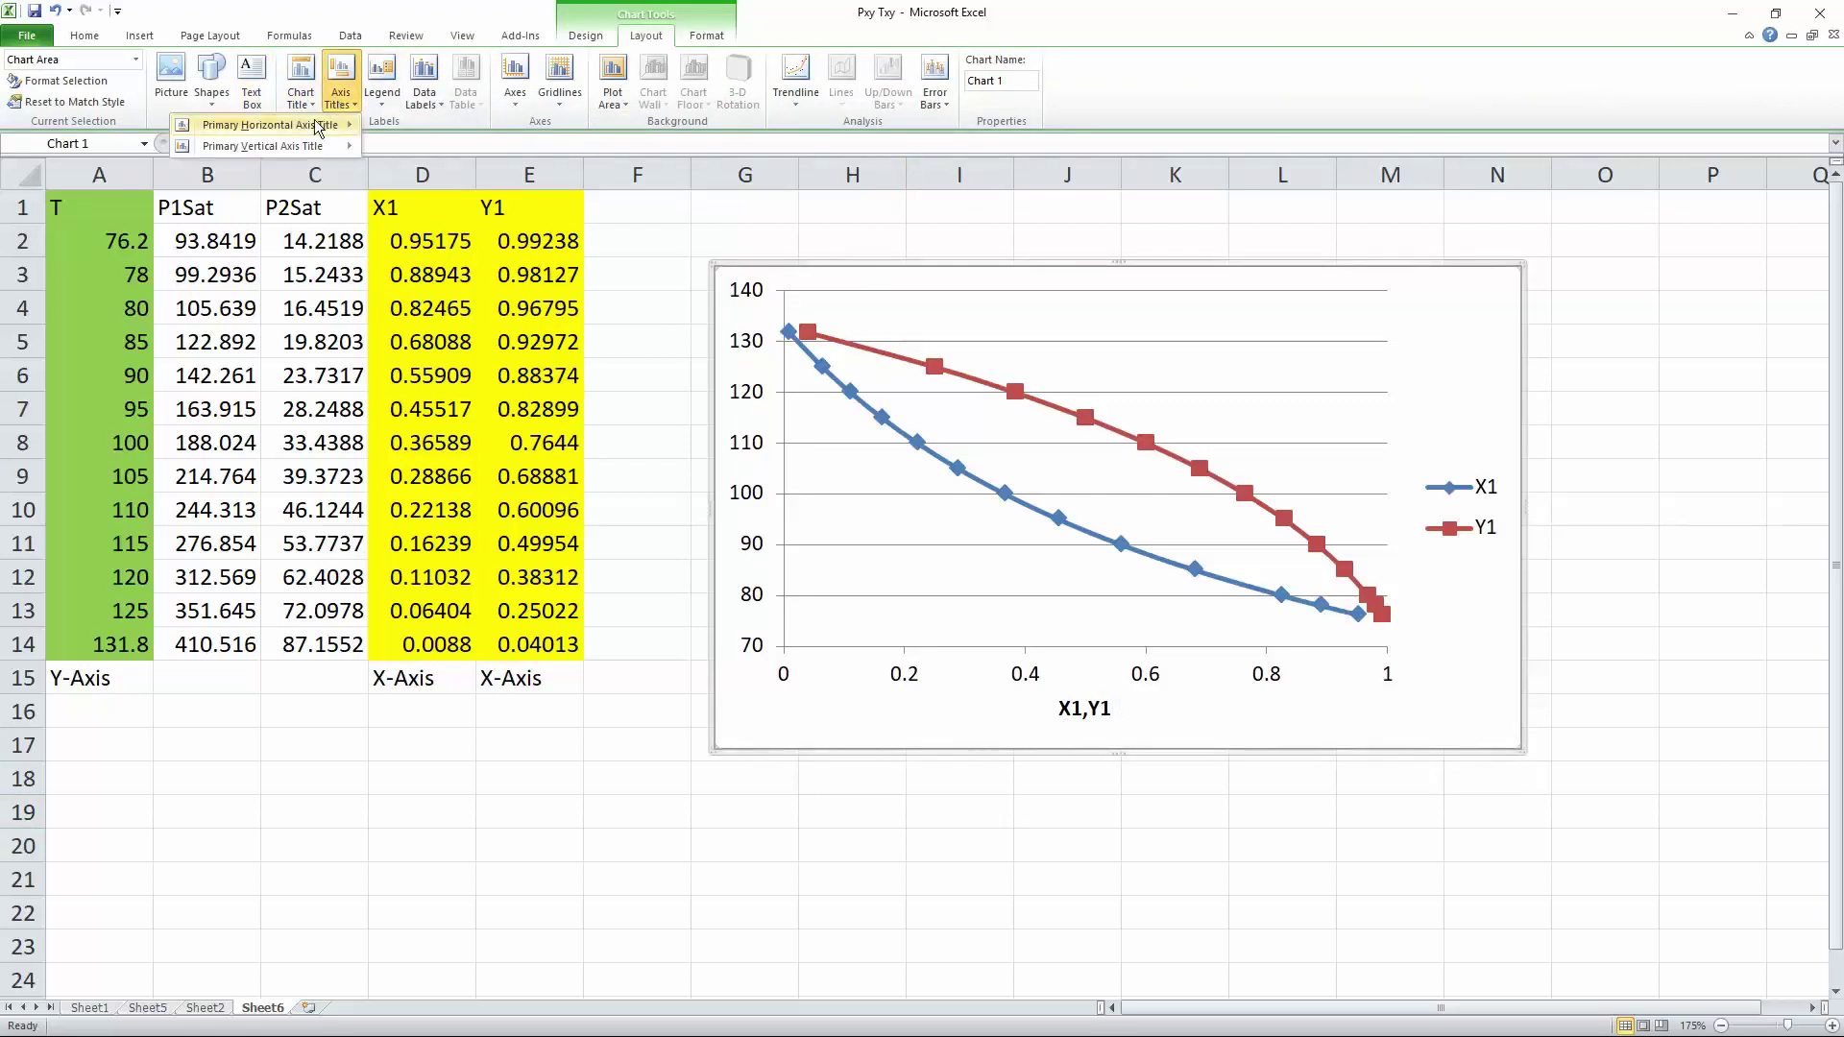
{"action": "mouse_move", "coordinate": [309, 151]}
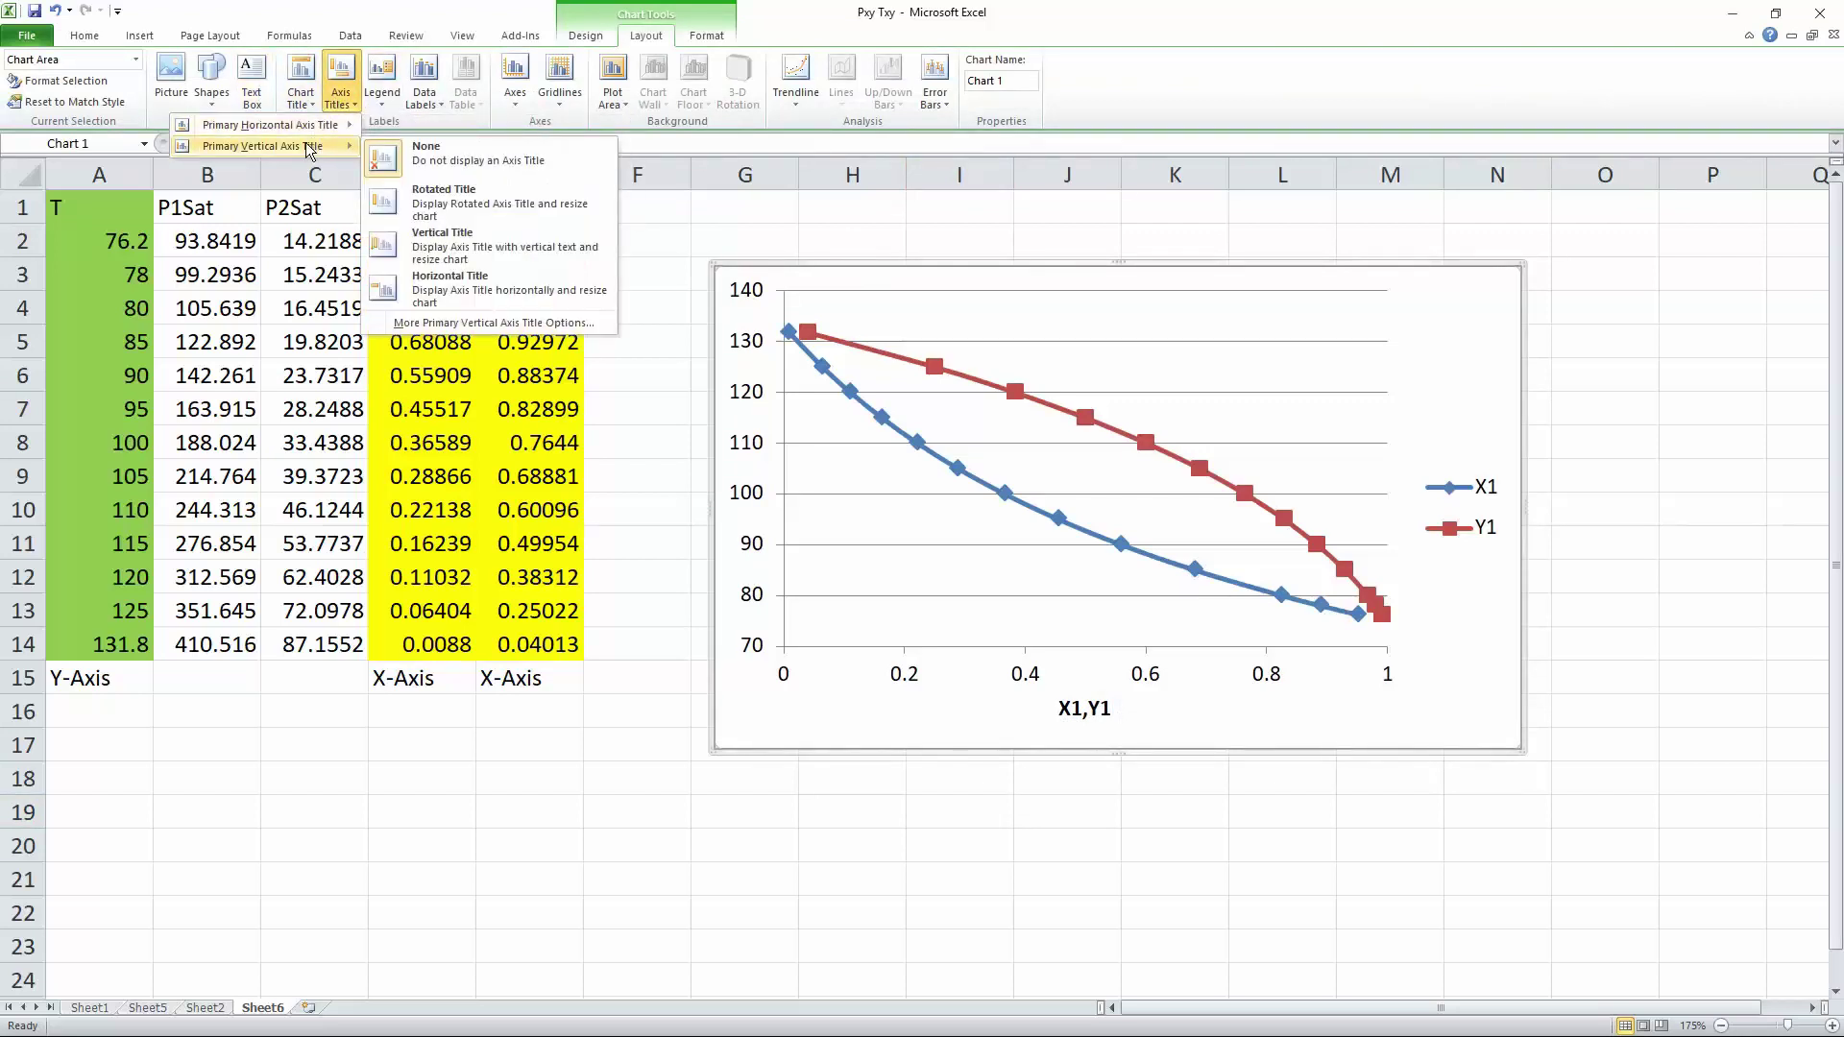
{"action": "left_click", "coordinate": [474, 290]}
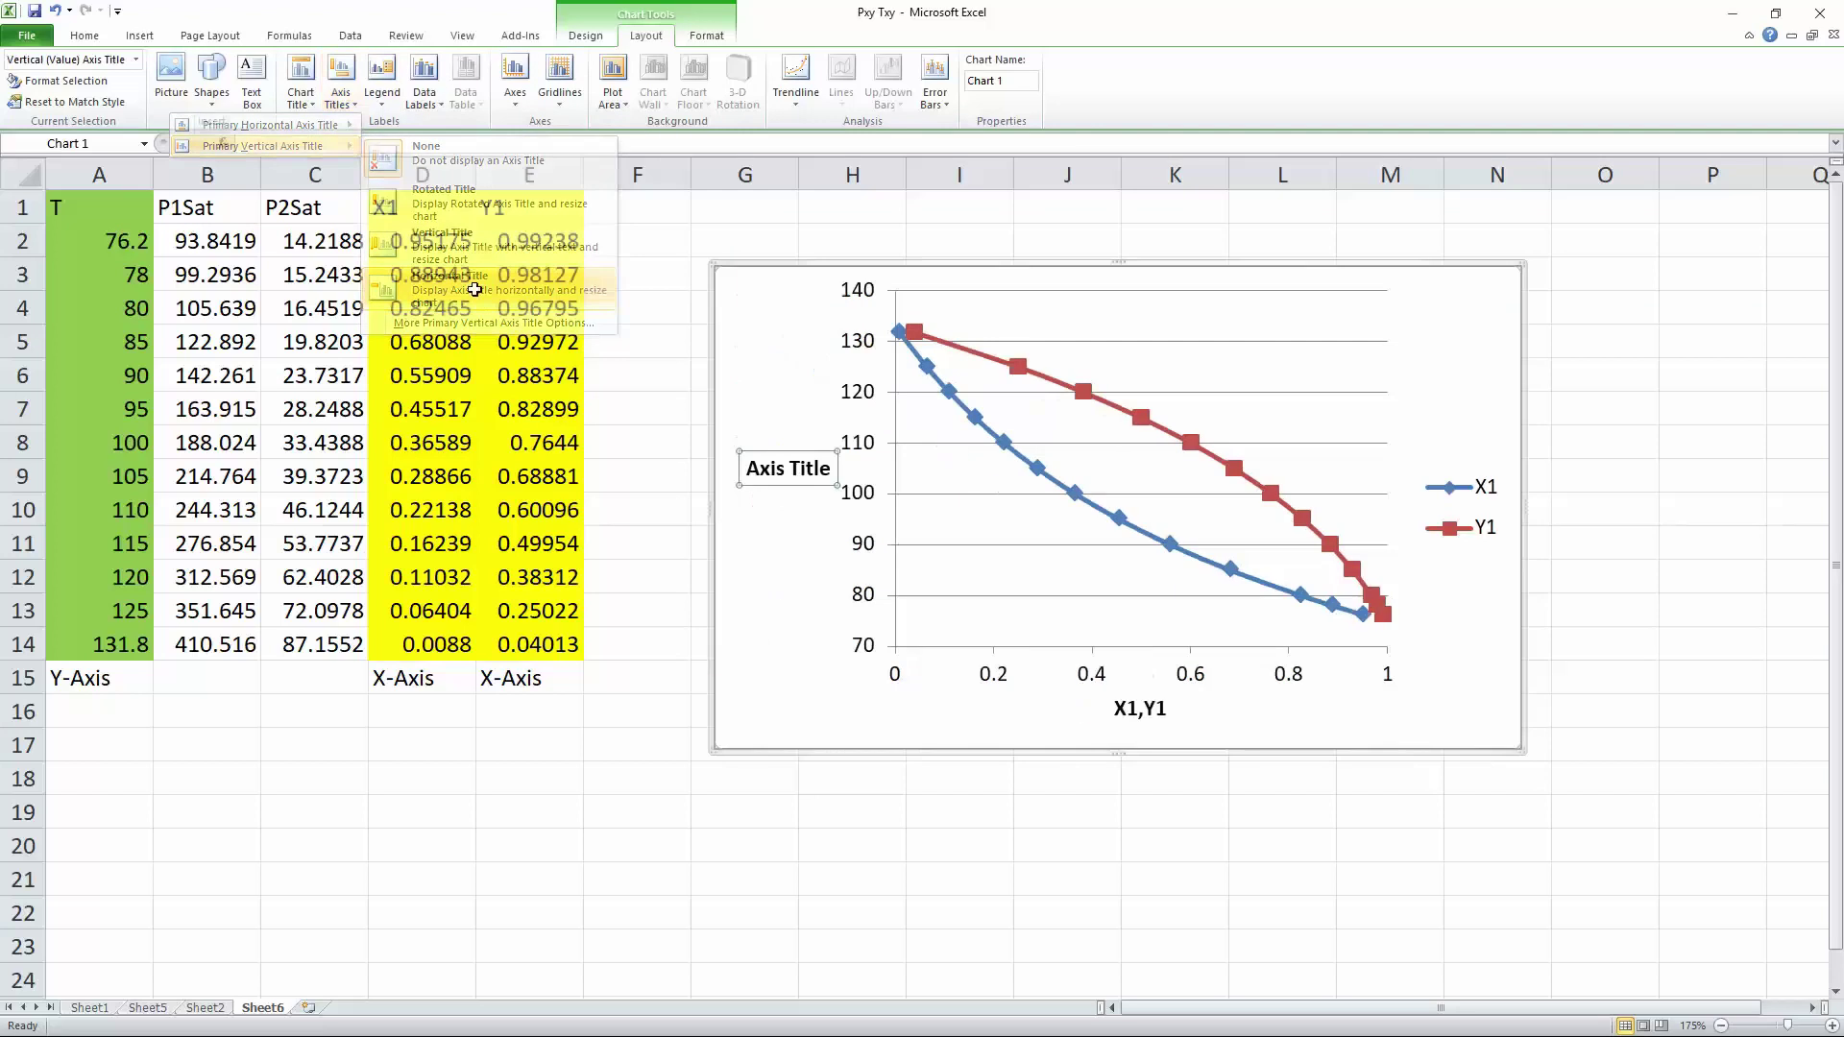
{"action": "key", "text": "BackSpace"}
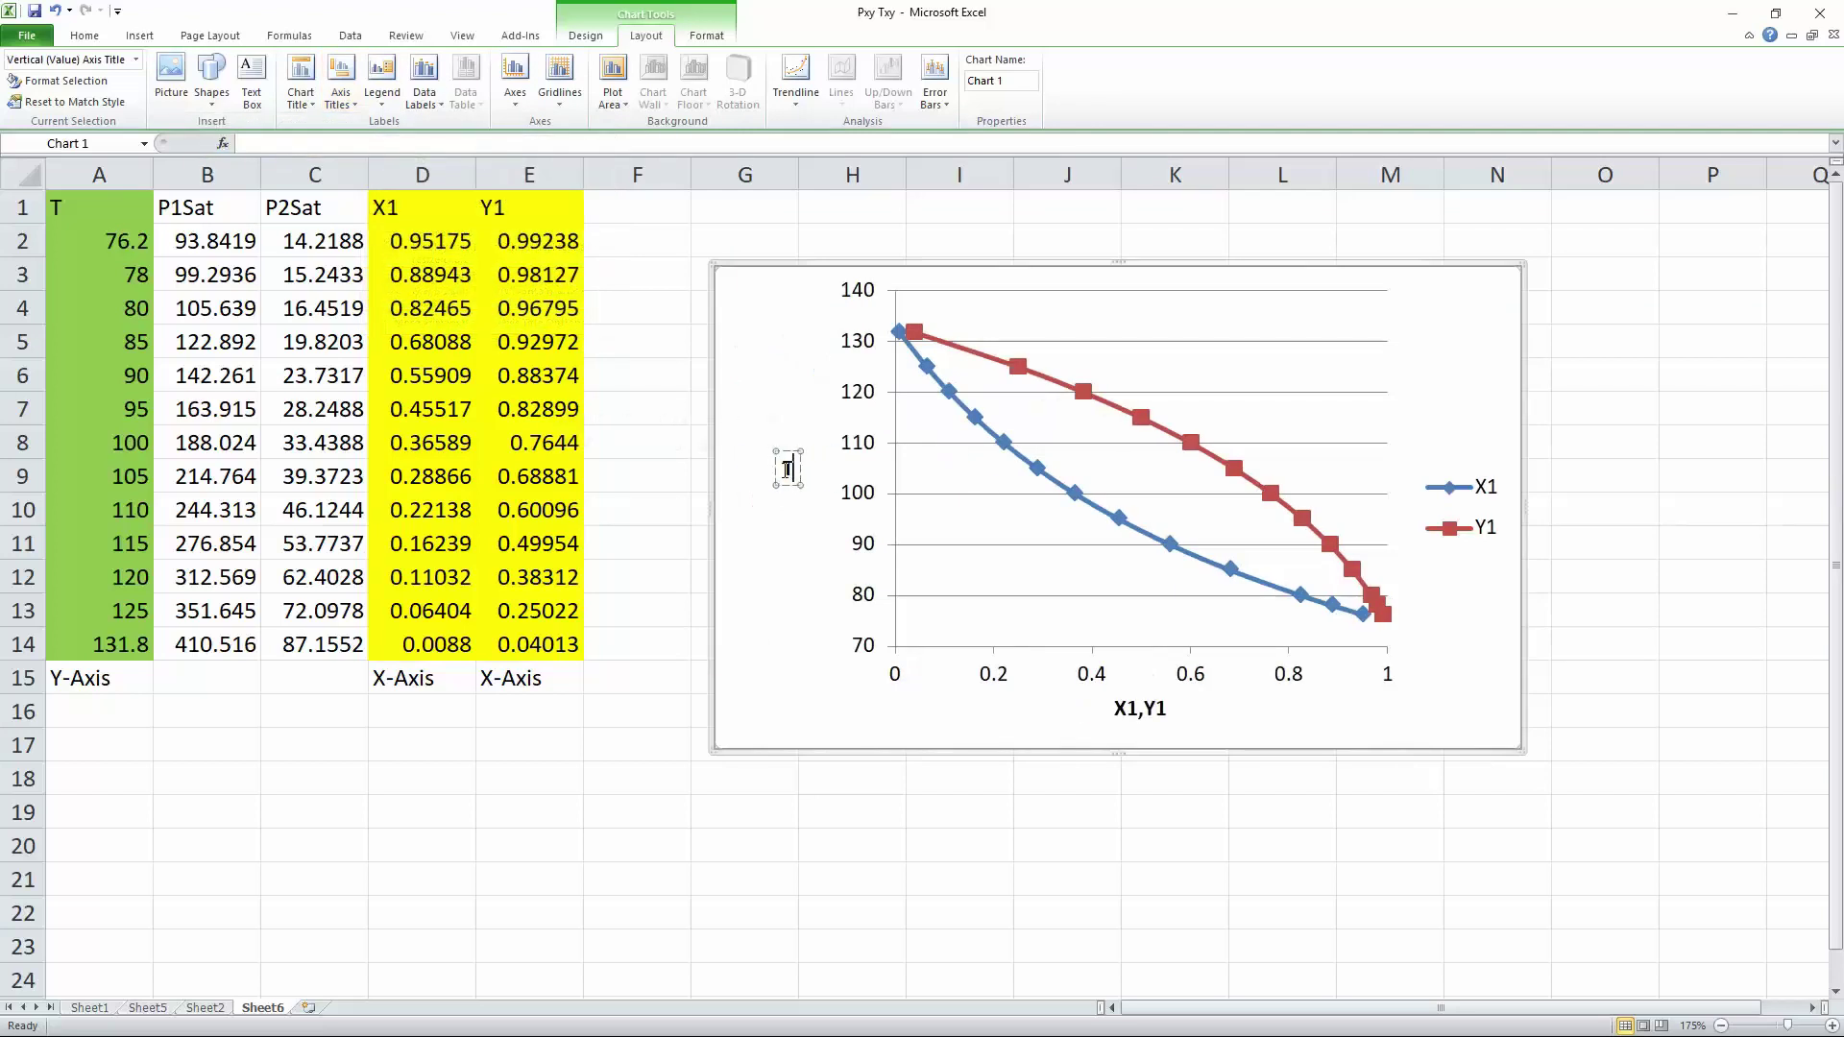
{"action": "type", "text": "T(oC)"}
{"action": "left_click", "coordinate": [879, 911]}
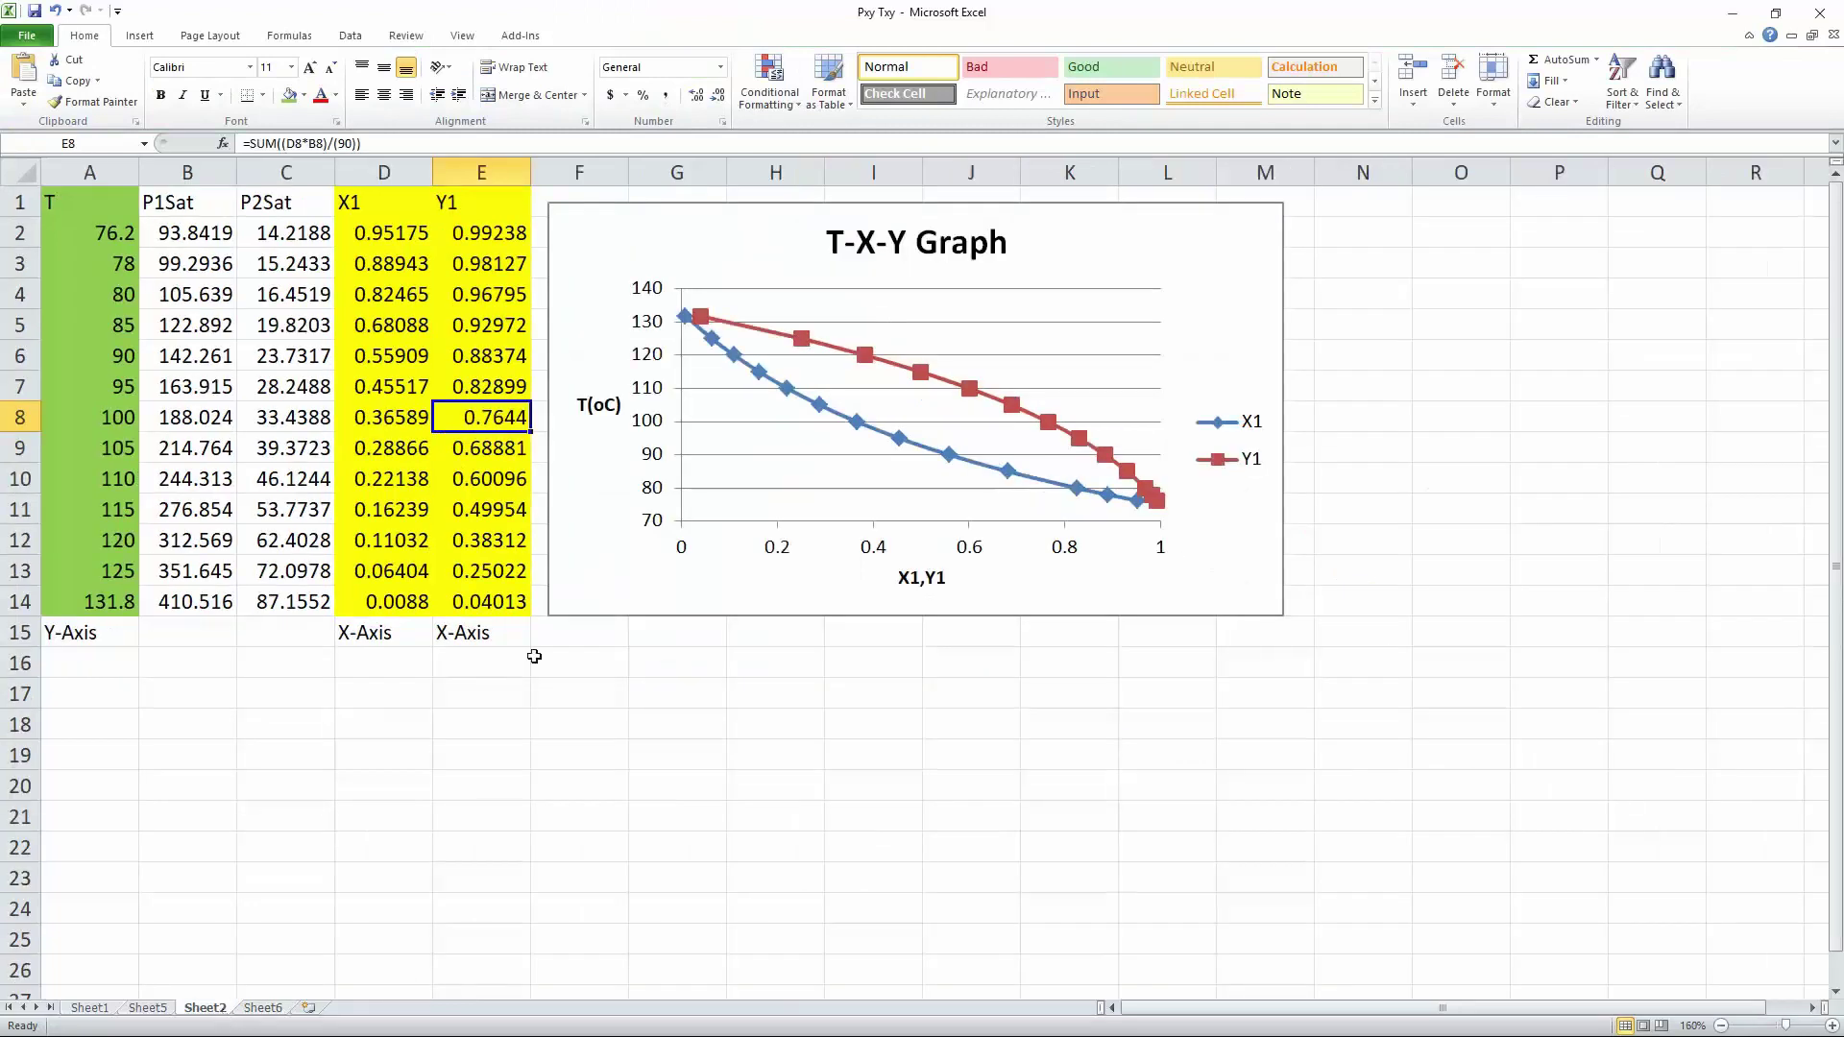
Step: Return to Sheet6 and add the title T-XY above the chart
{"action": "left_click", "coordinate": [262, 1008]}
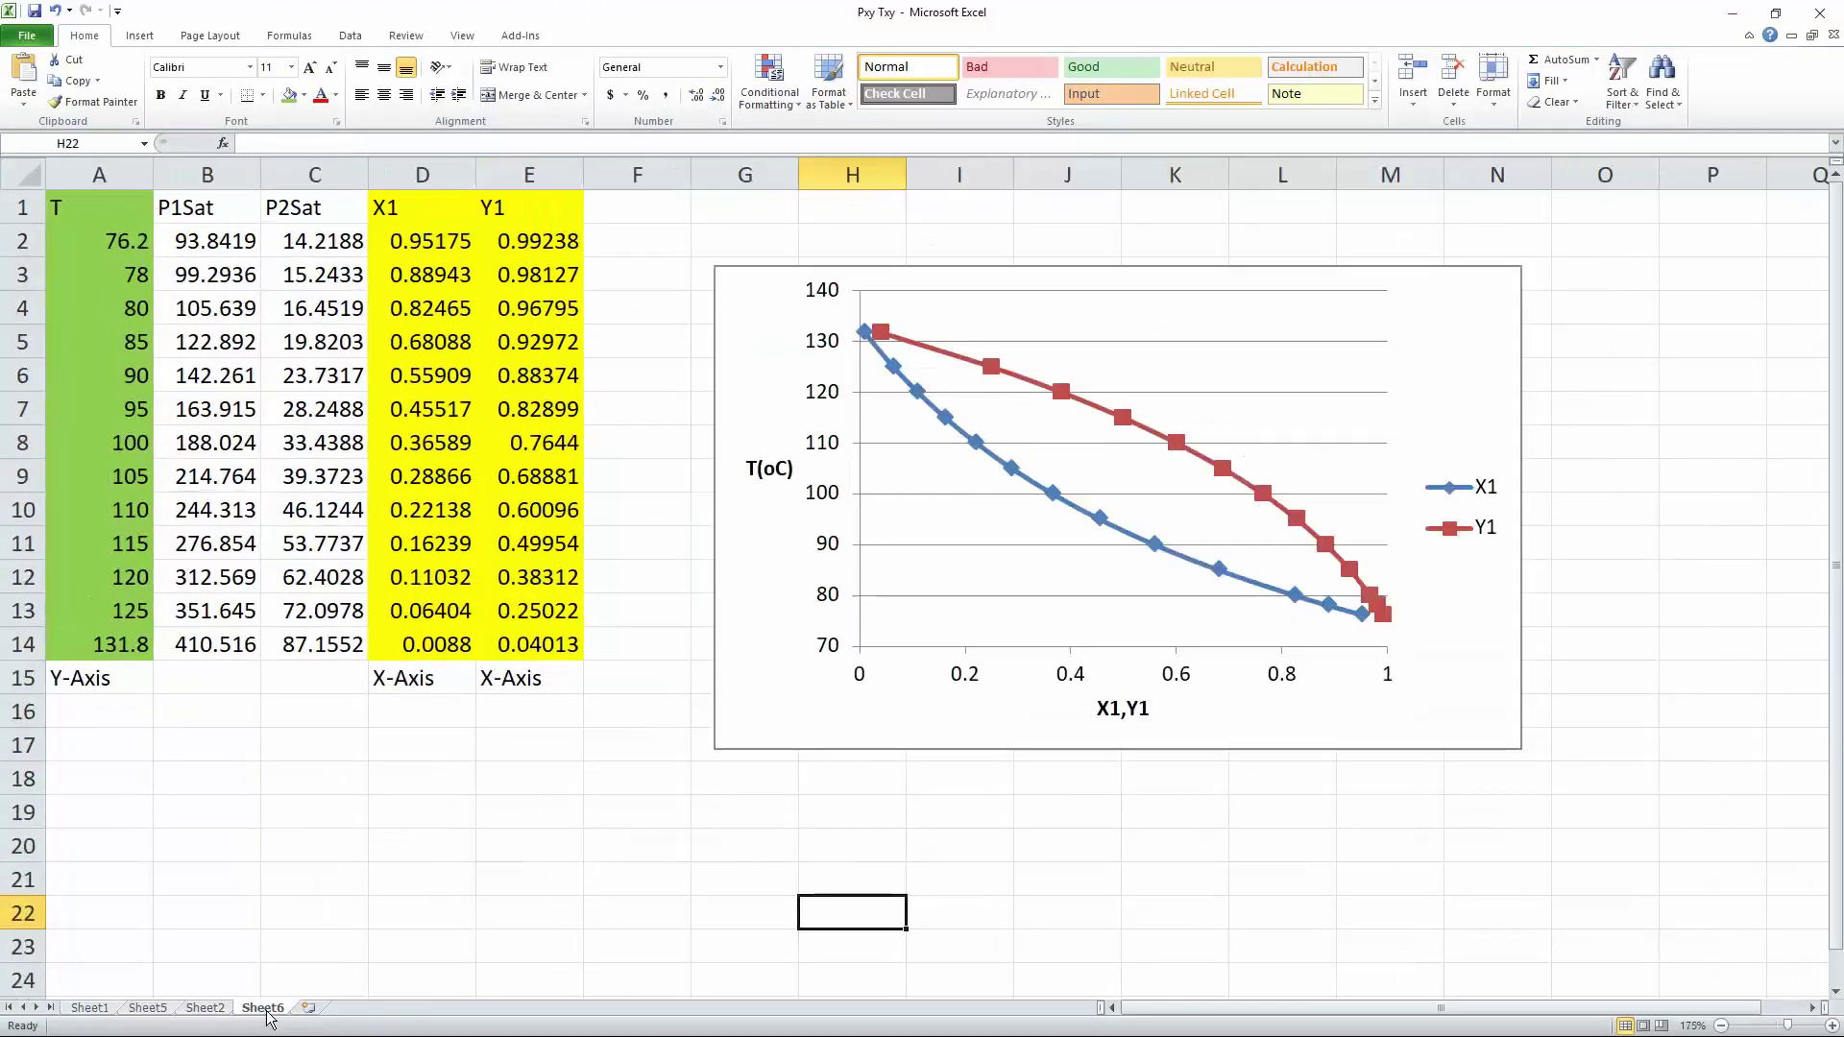
{"action": "left_click", "coordinate": [747, 322]}
{"action": "left_click", "coordinate": [645, 35]}
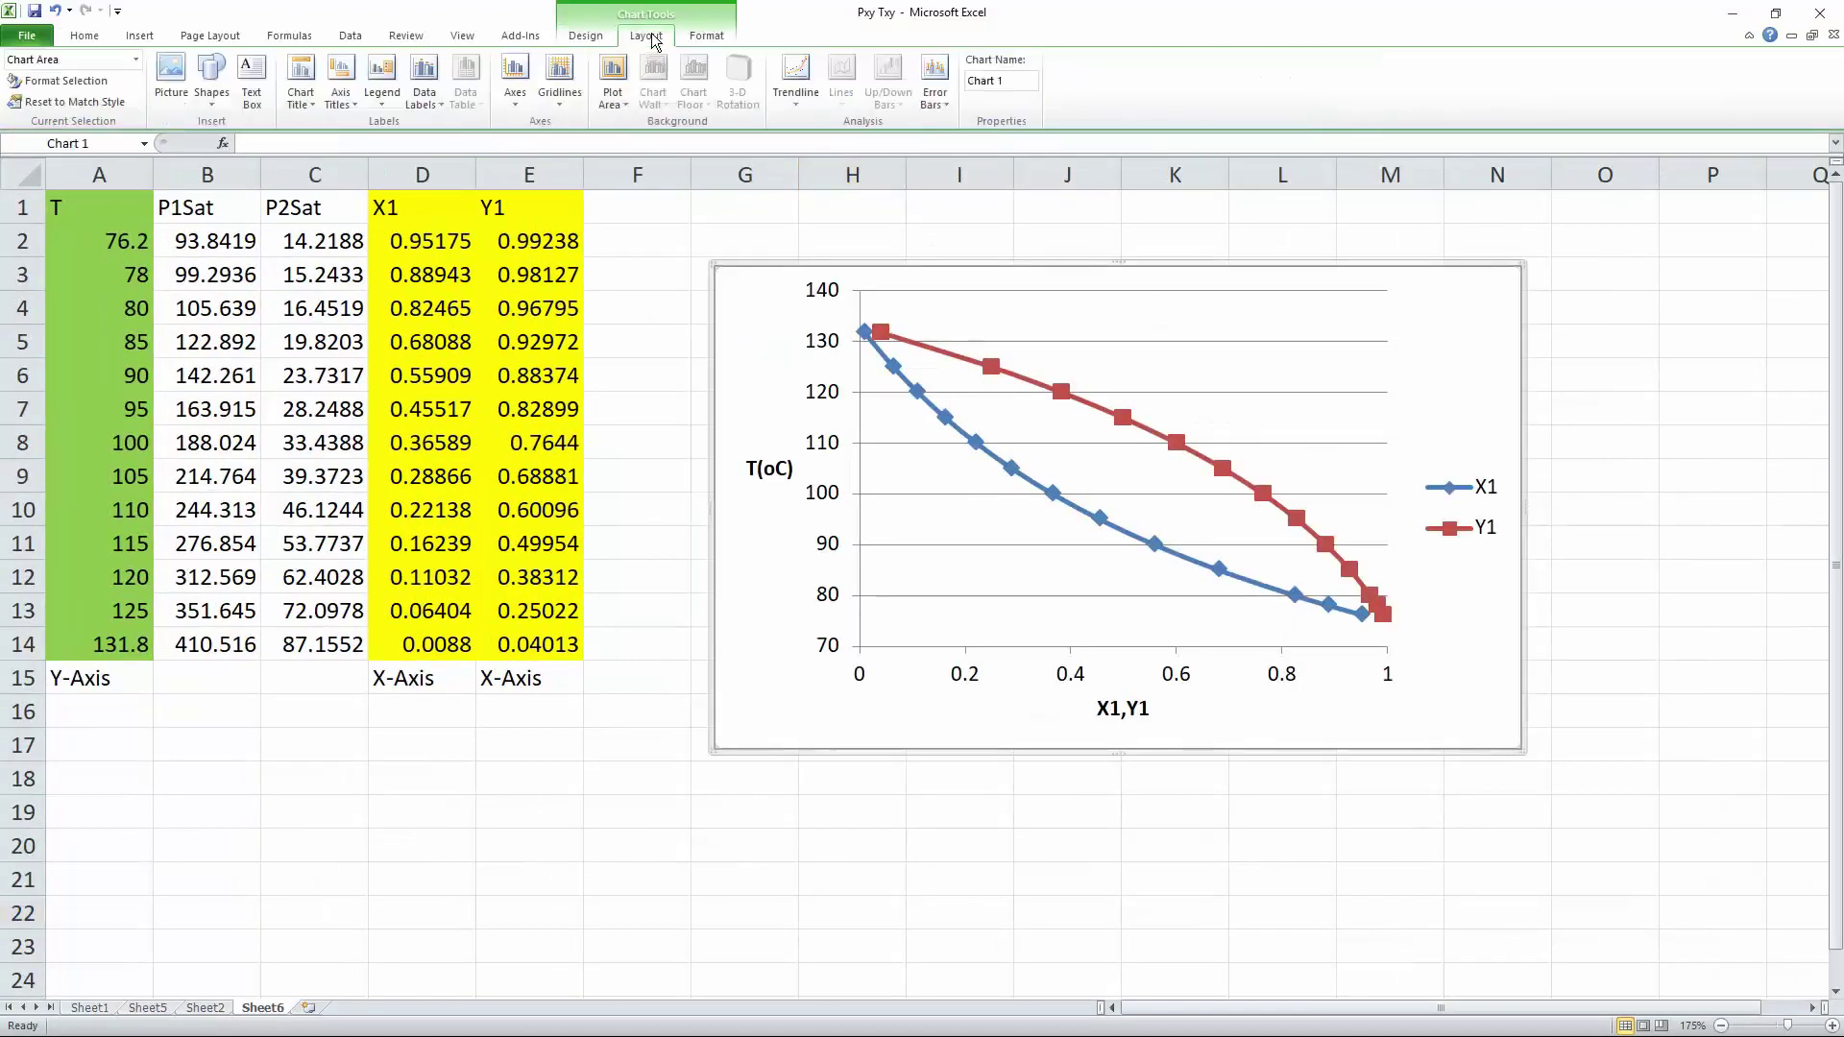
{"action": "left_click", "coordinate": [306, 100]}
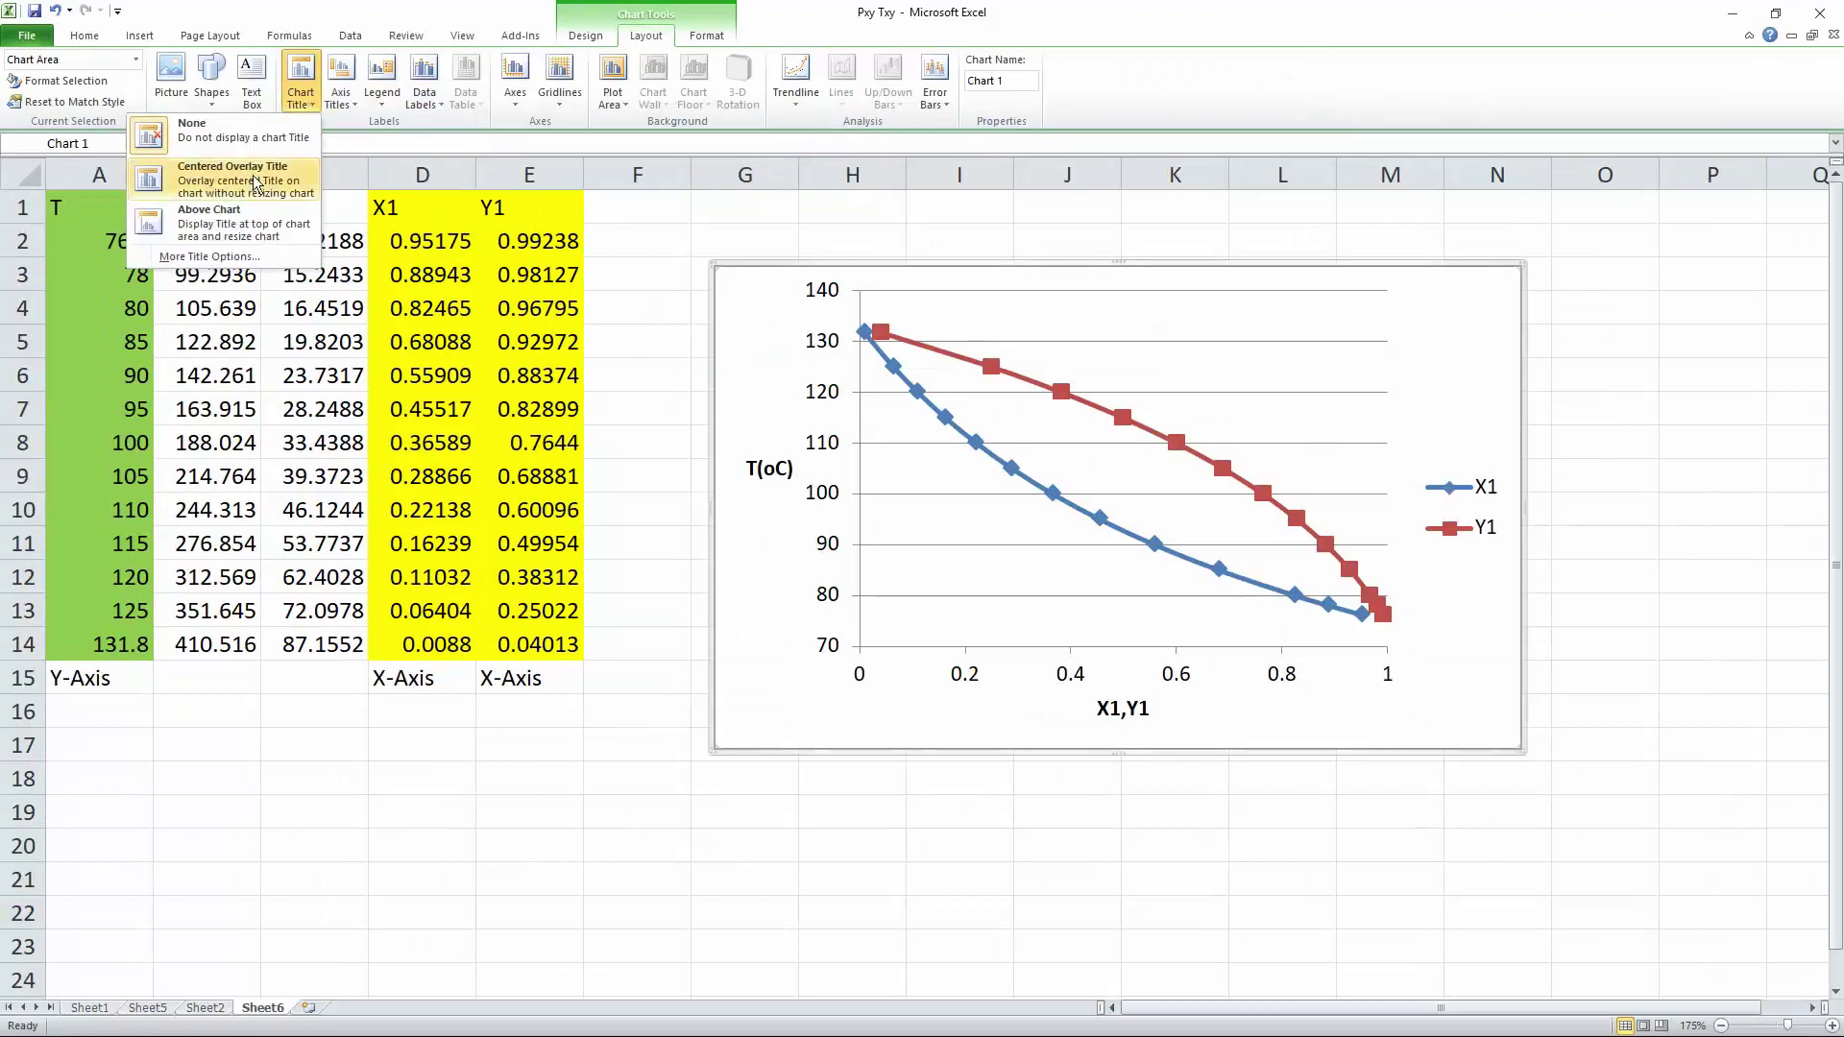
{"action": "left_click", "coordinate": [211, 223]}
{"action": "double_click", "coordinate": [1069, 325]}
{"action": "triple_click", "coordinate": [1069, 324]}
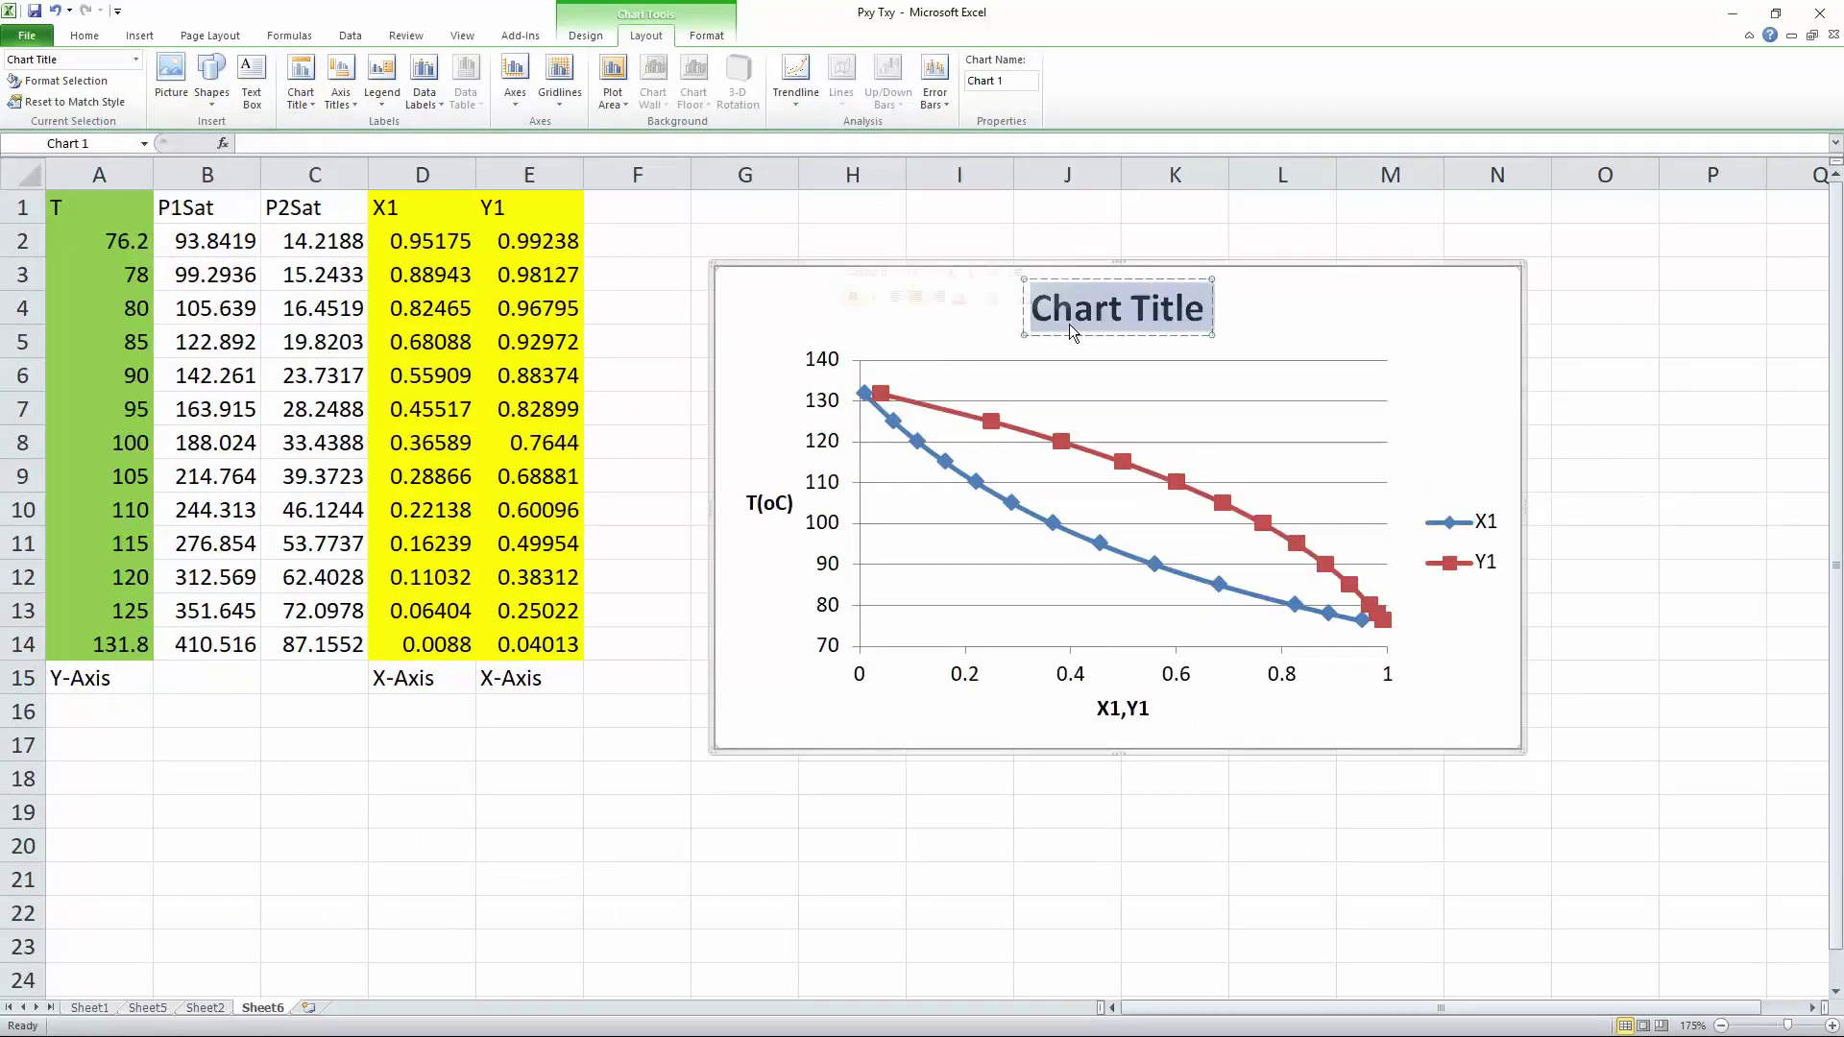
{"action": "type", "text": "T"}
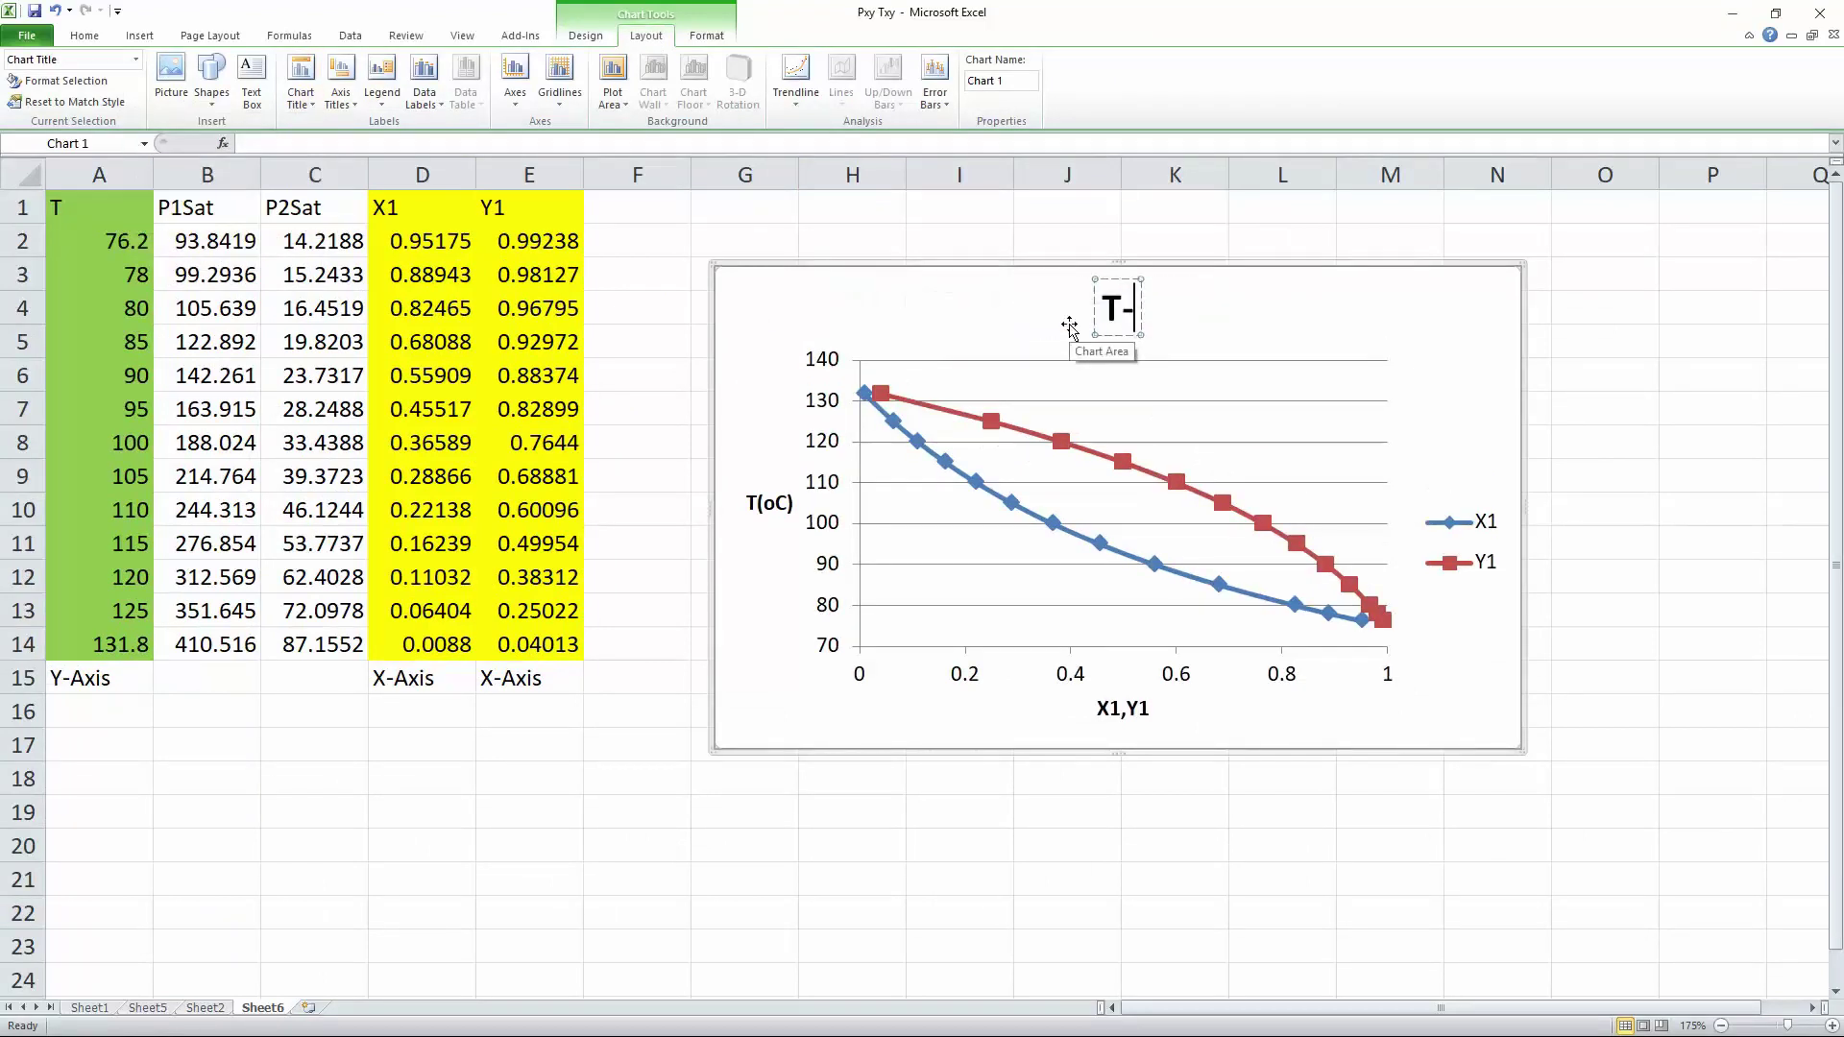
{"action": "type", "text": "-XY"}
{"action": "left_click", "coordinate": [1104, 890]}
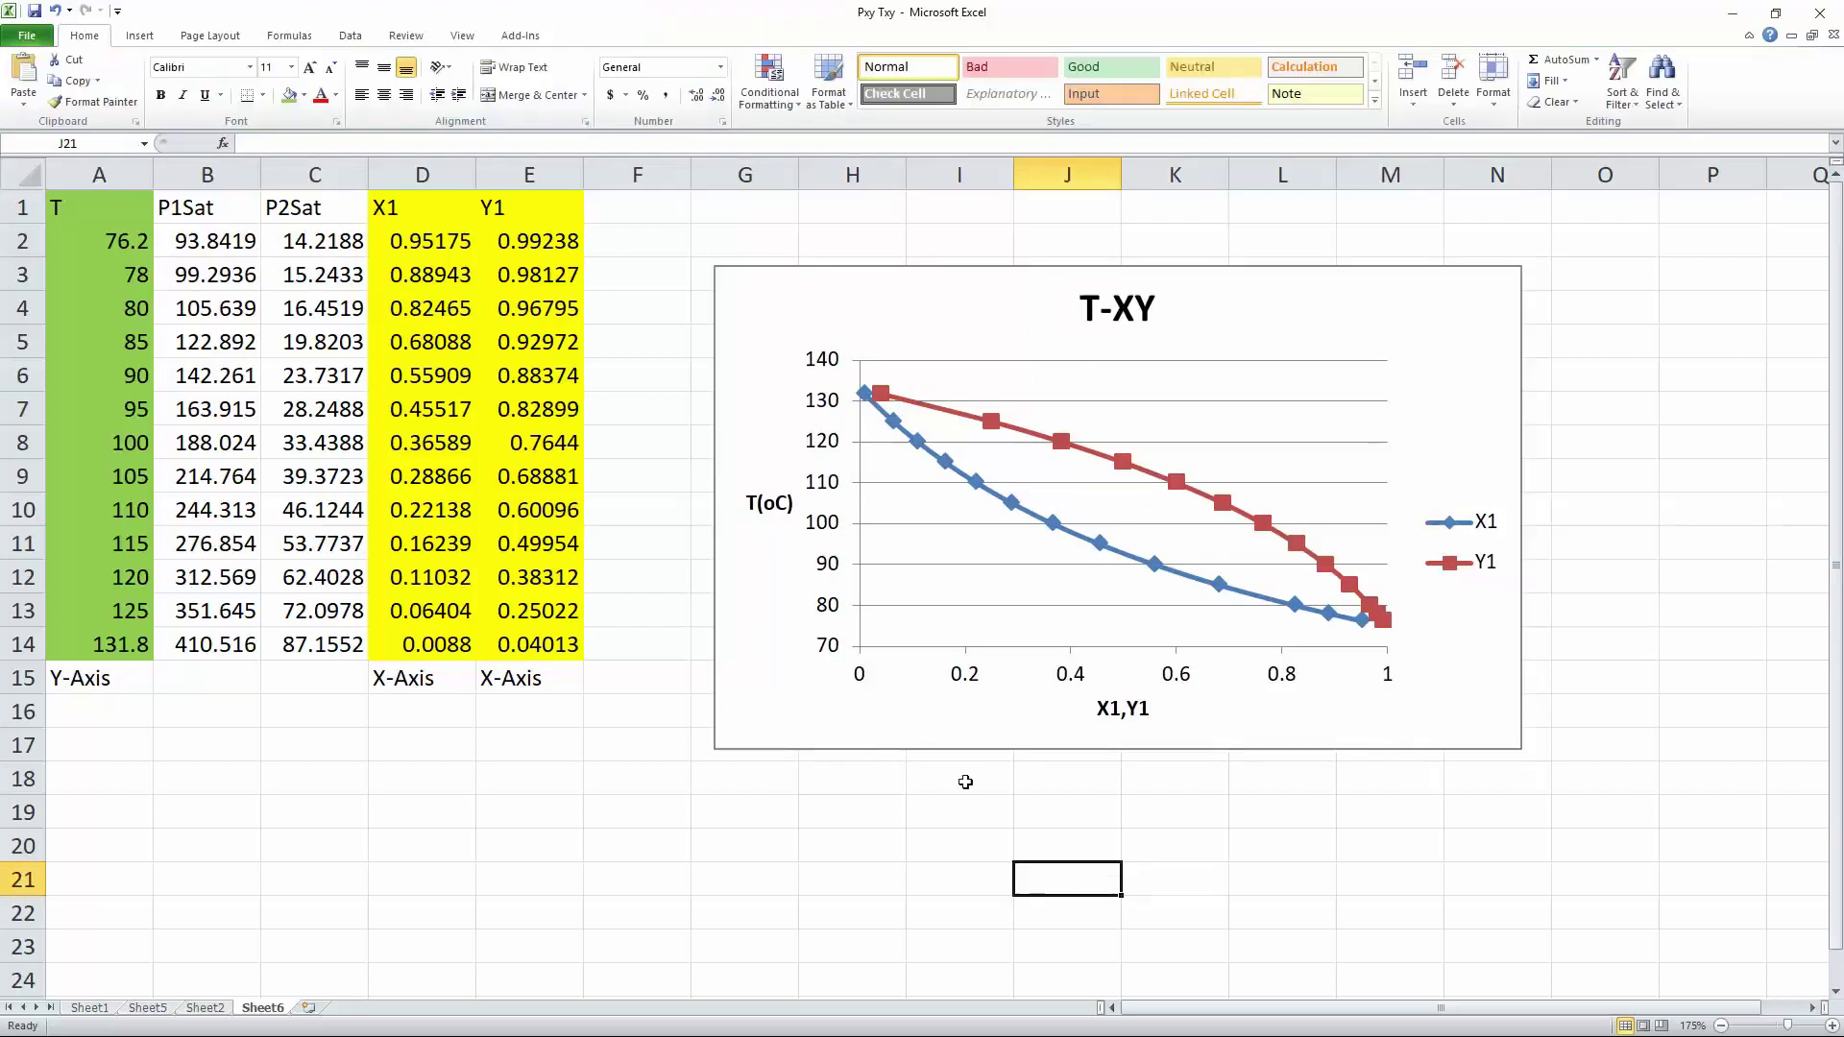